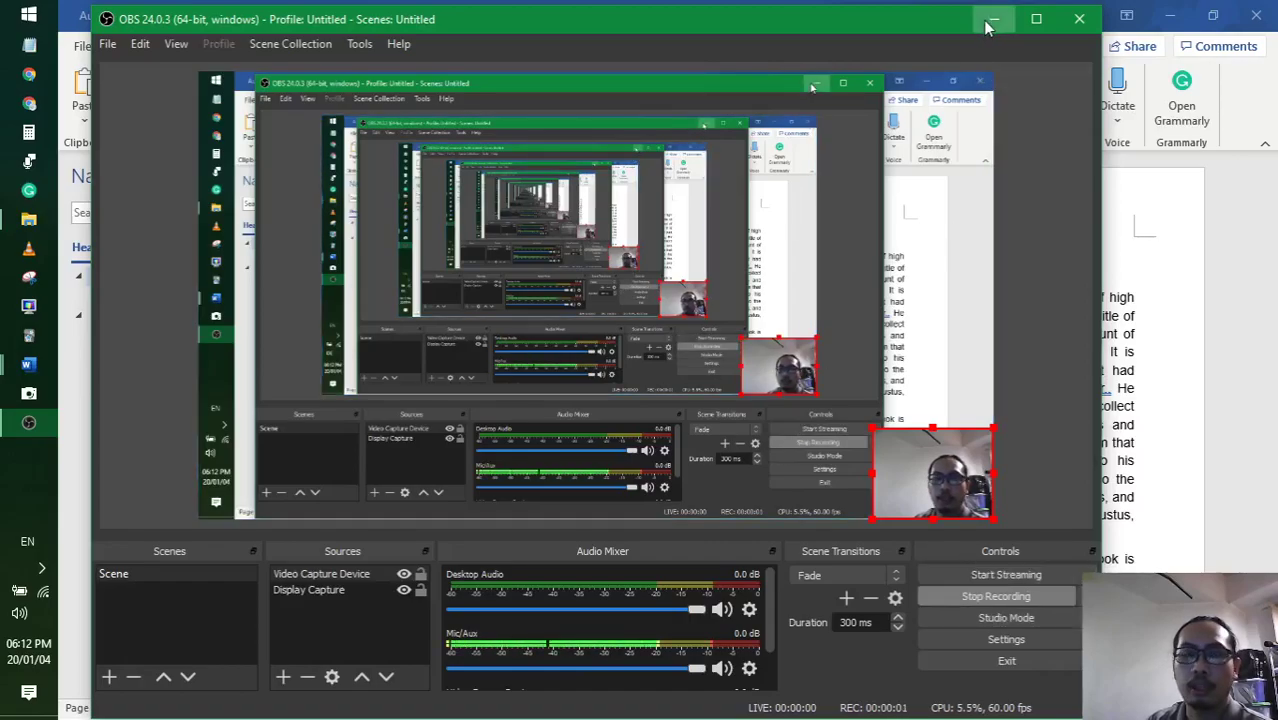
# - Switch to the De Re Militari document in Word and skim from the Introduction to The Proper Age for Recruits
pyautogui.click(992, 20)
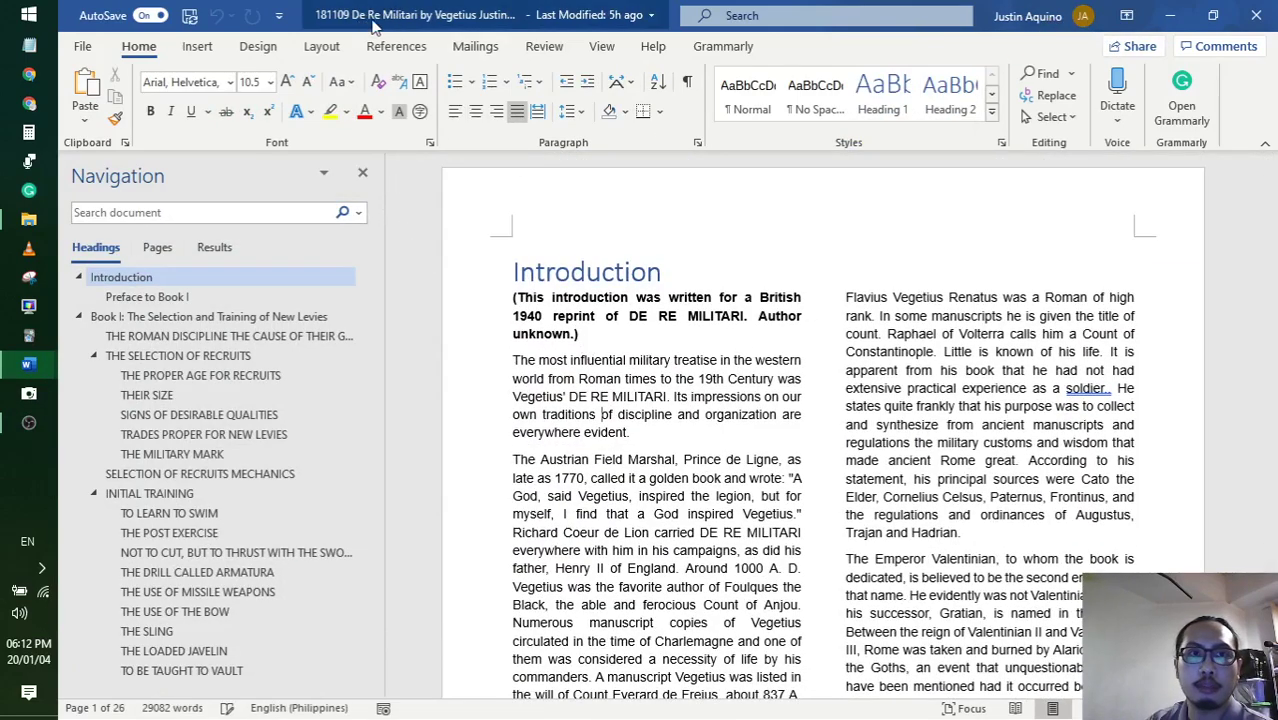
pyautogui.scroll(-10, 602, 330)
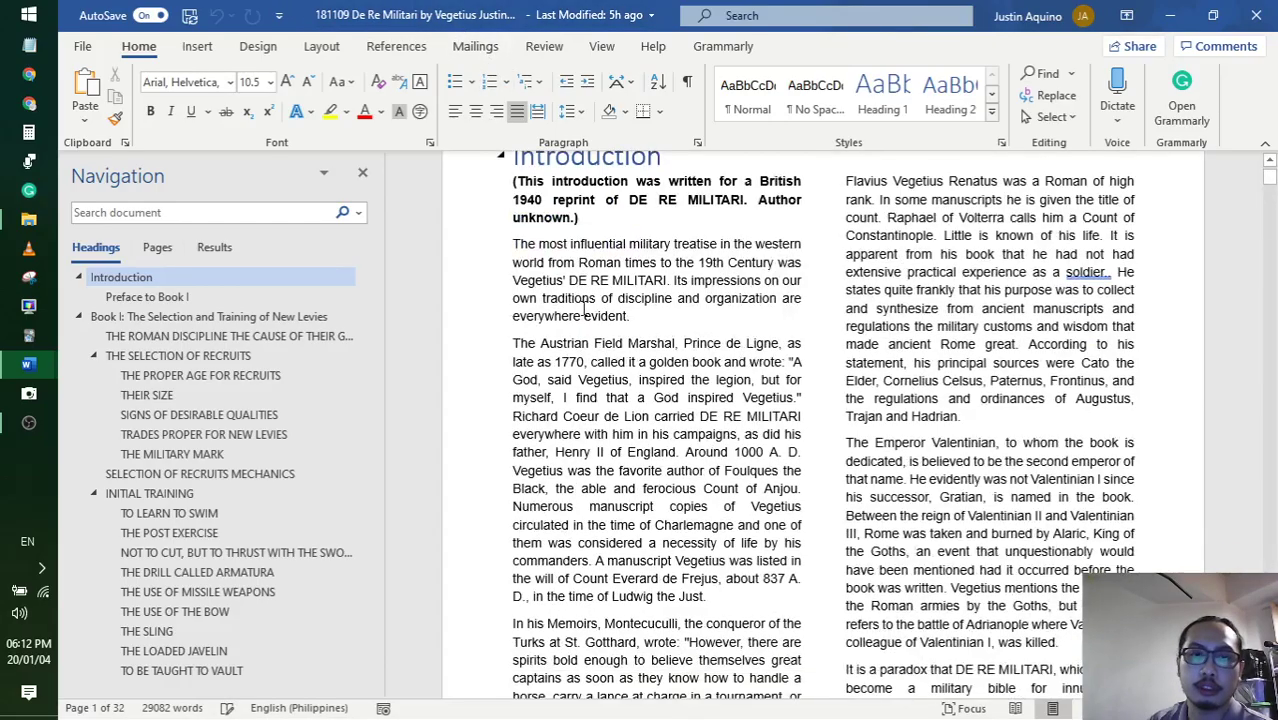
pyautogui.scroll(-10, 602, 330)
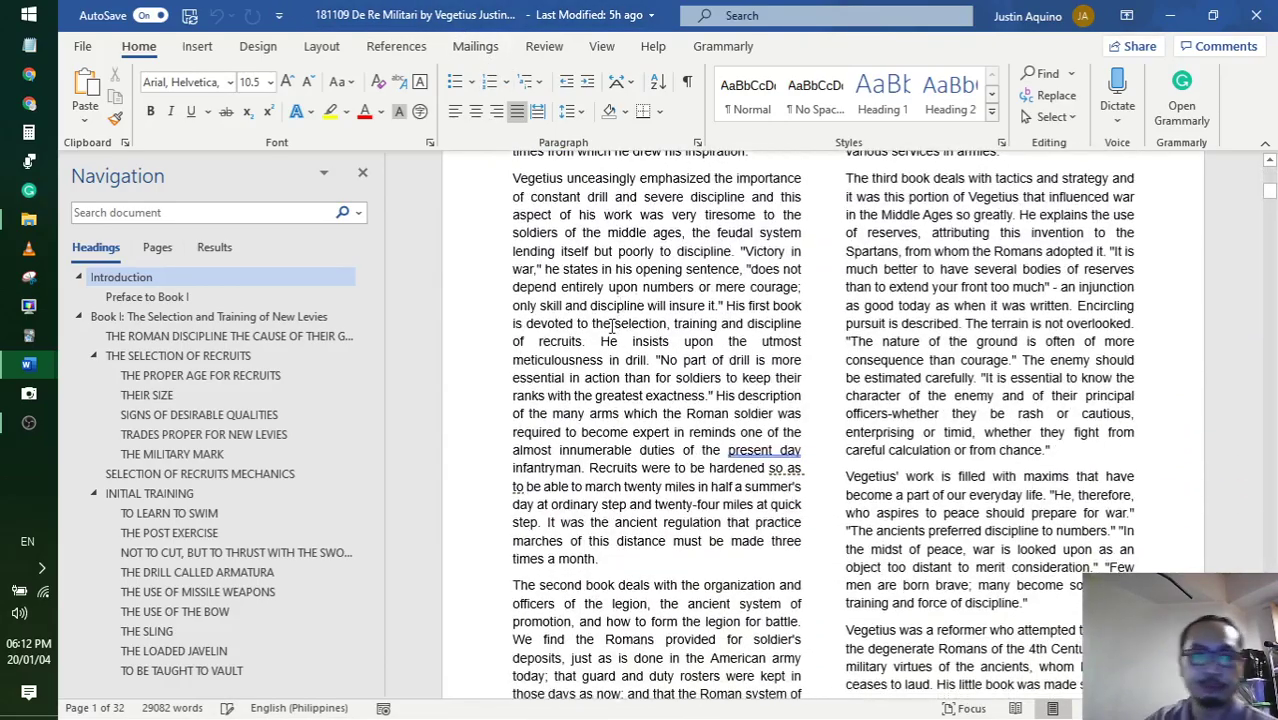
pyautogui.scroll(-7, 608, 322)
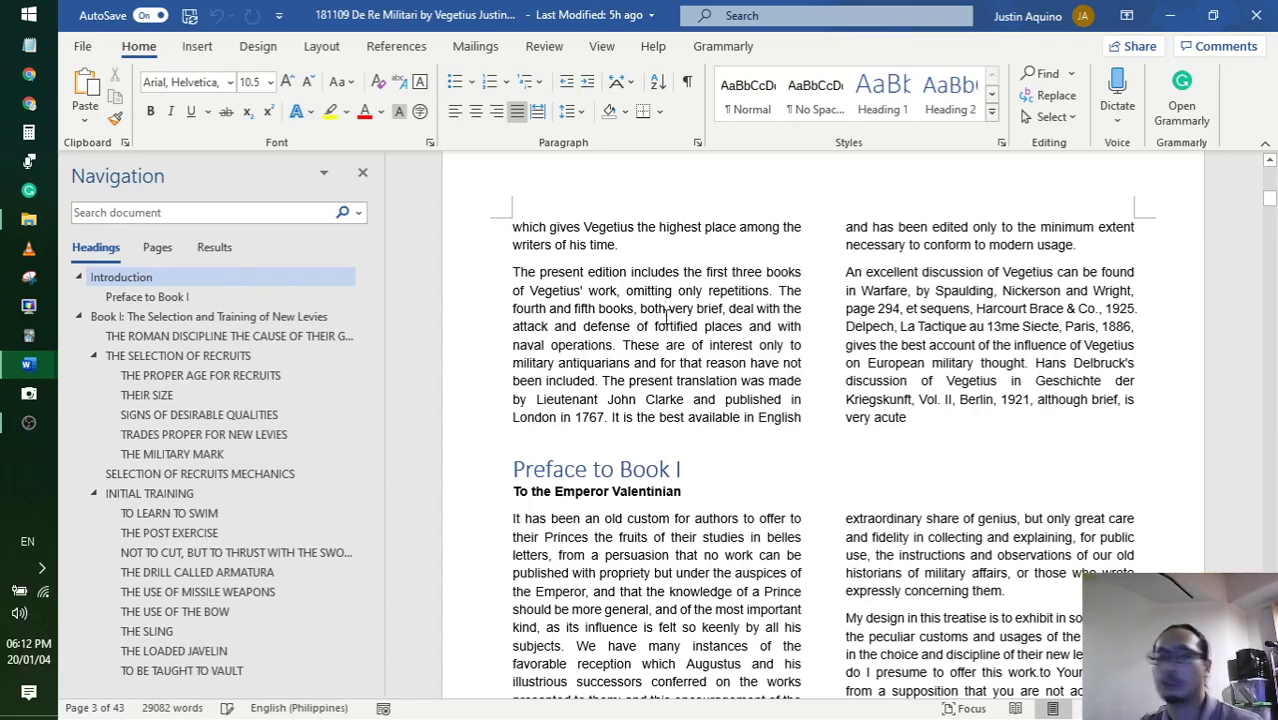
pyautogui.scroll(-10, 655, 325)
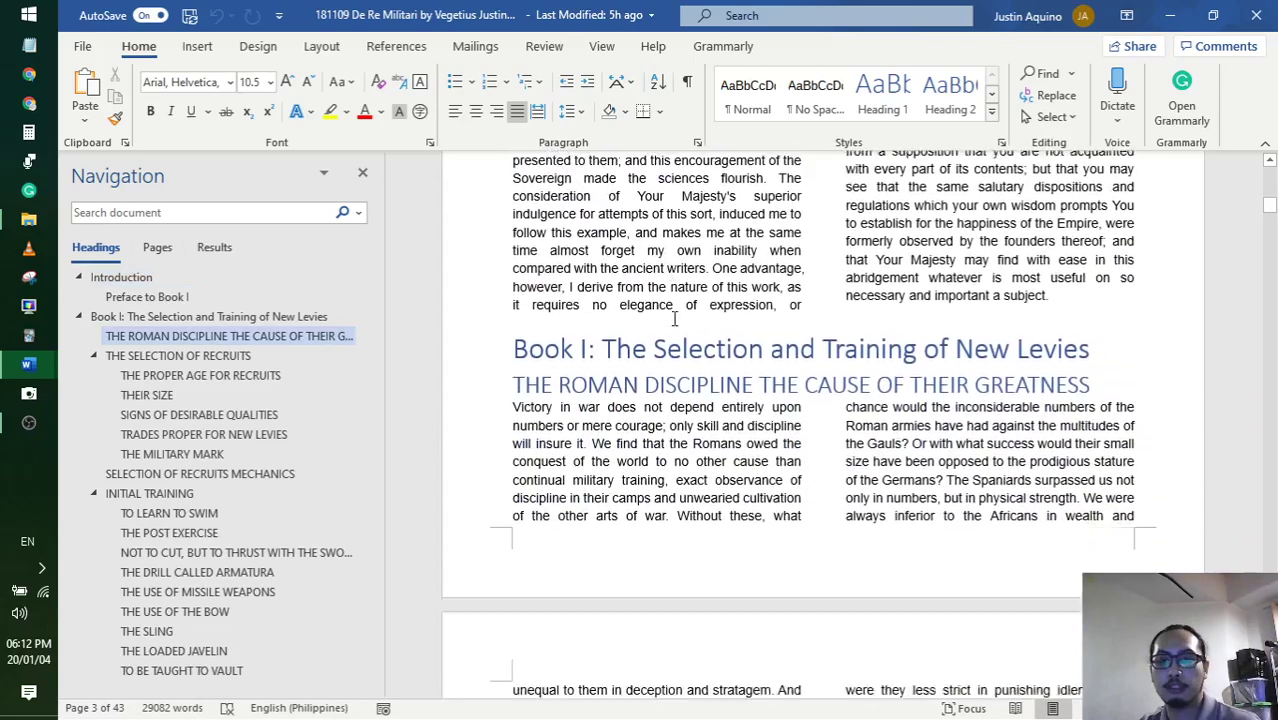
pyautogui.scroll(-7, 686, 307)
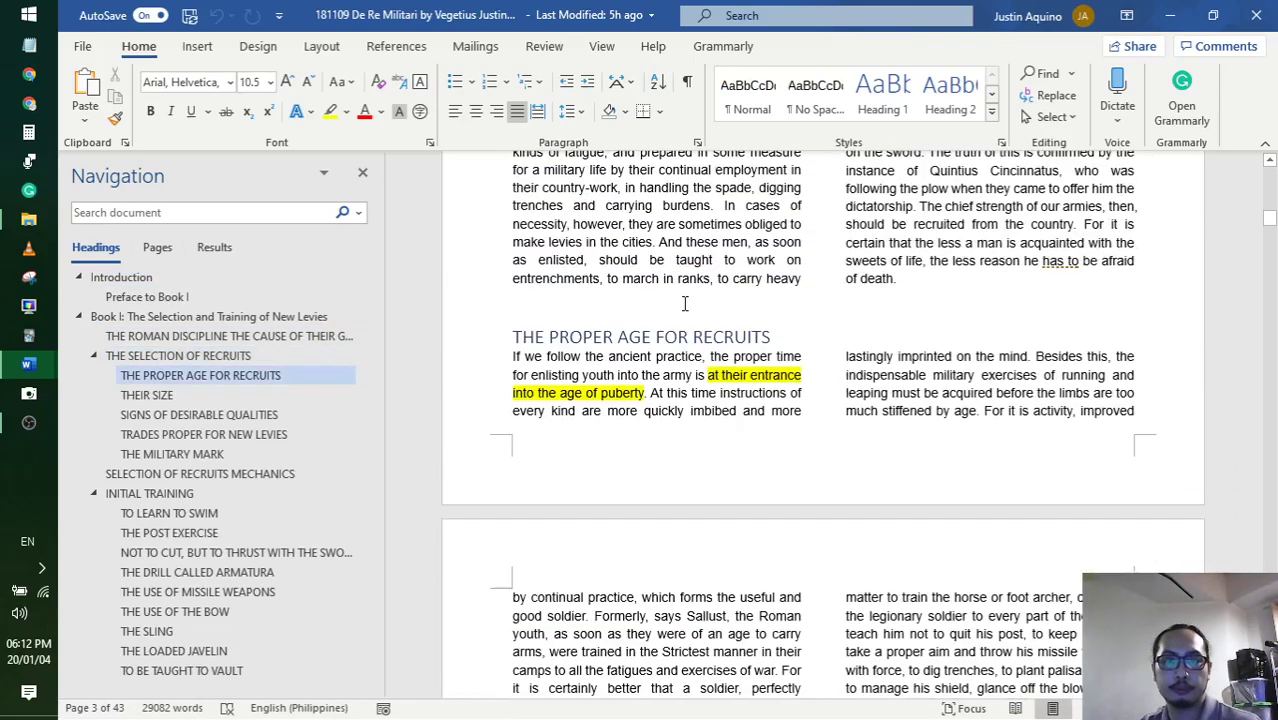
pyautogui.scroll(2, 700, 300)
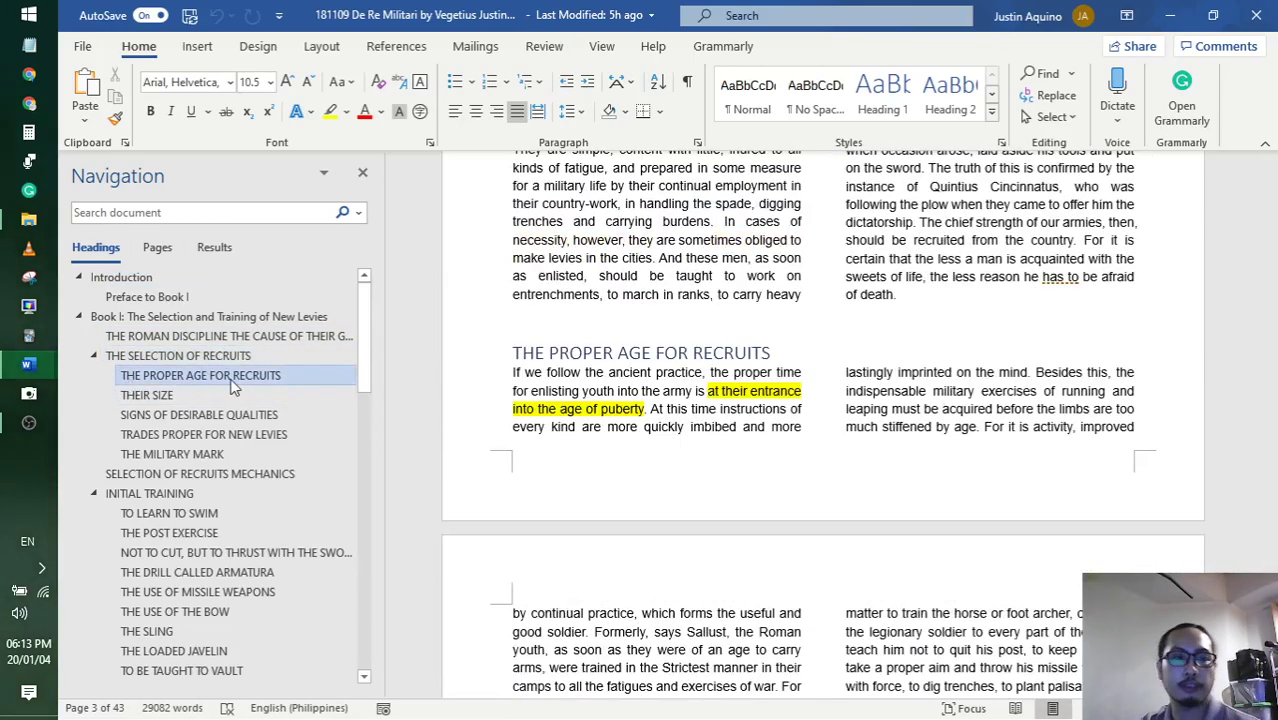
# - Go to the Selection of Recruits Mechanics section and highlight the text of its boxed procedure list
pyautogui.click(238, 478)
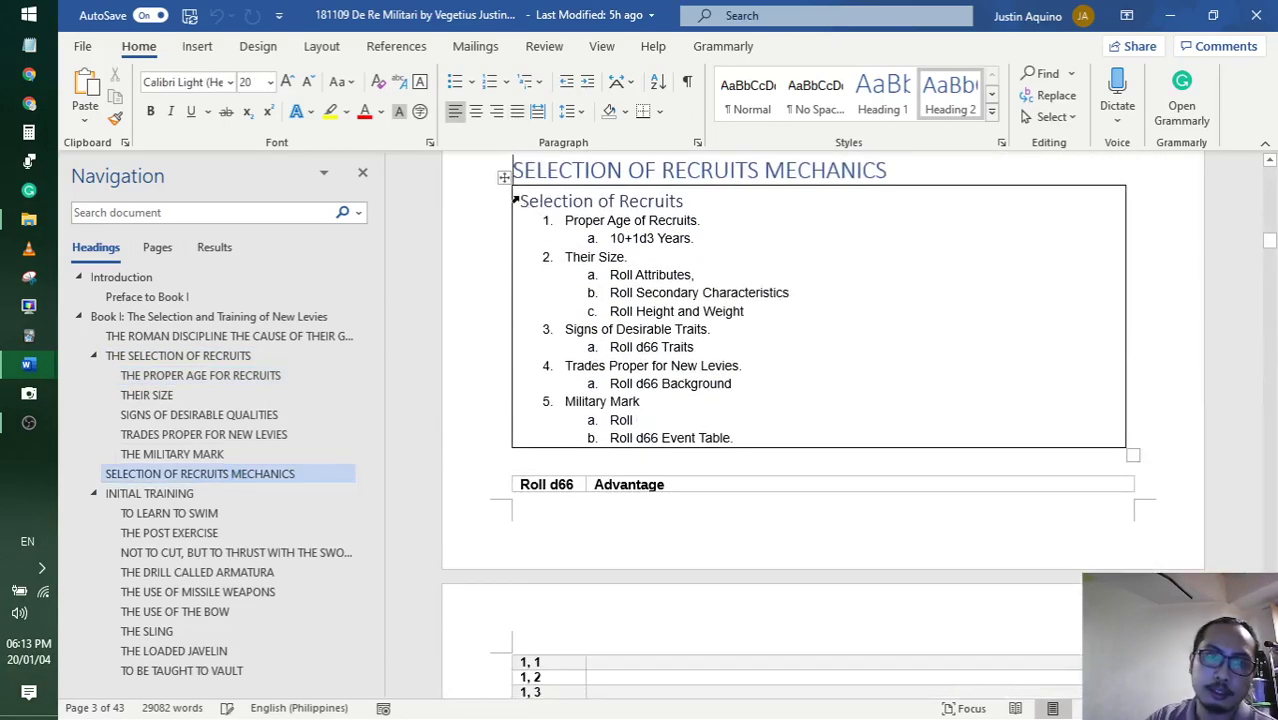
pyautogui.click(514, 200)
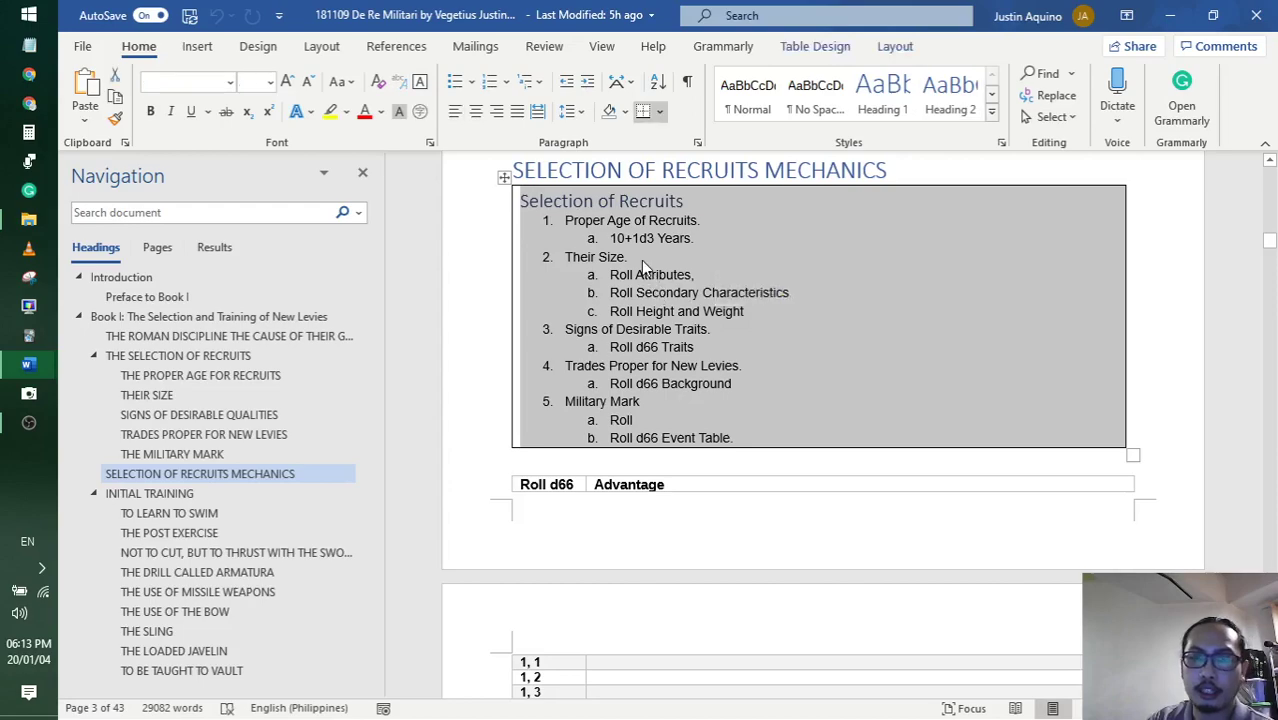
pyautogui.click(641, 260)
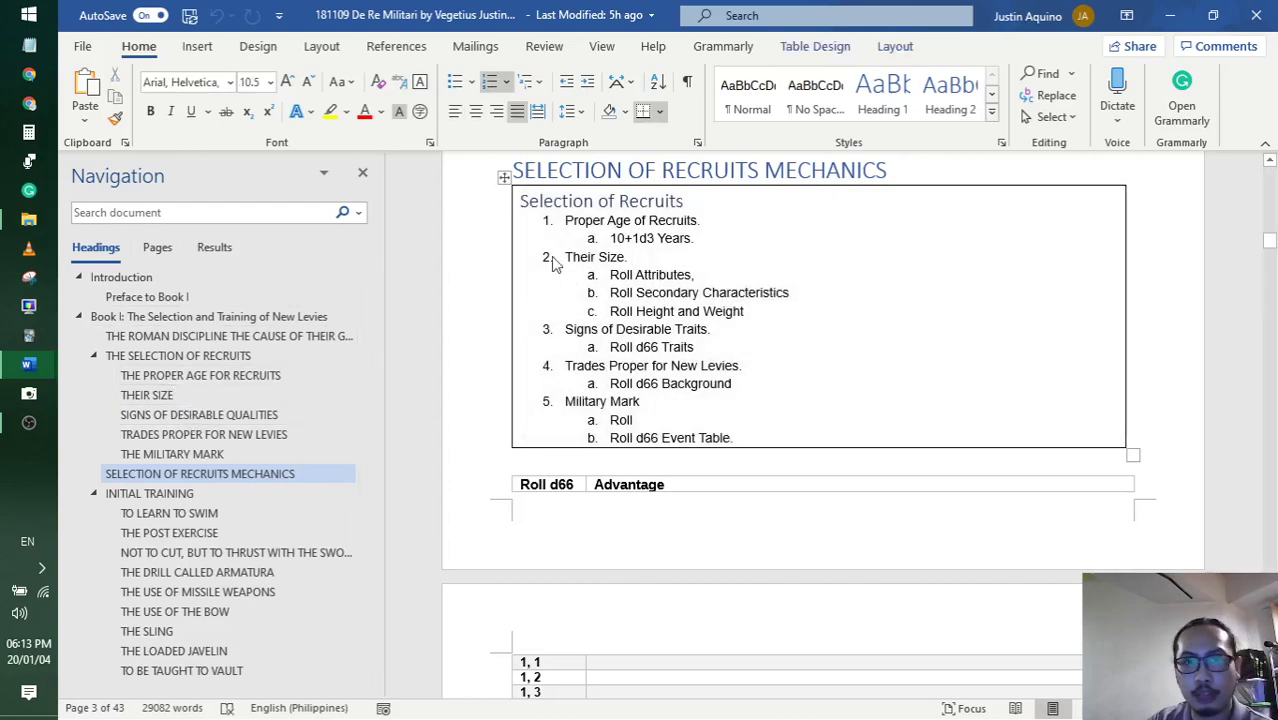
pyautogui.moveTo(527, 200); pyautogui.dragTo(770, 430)
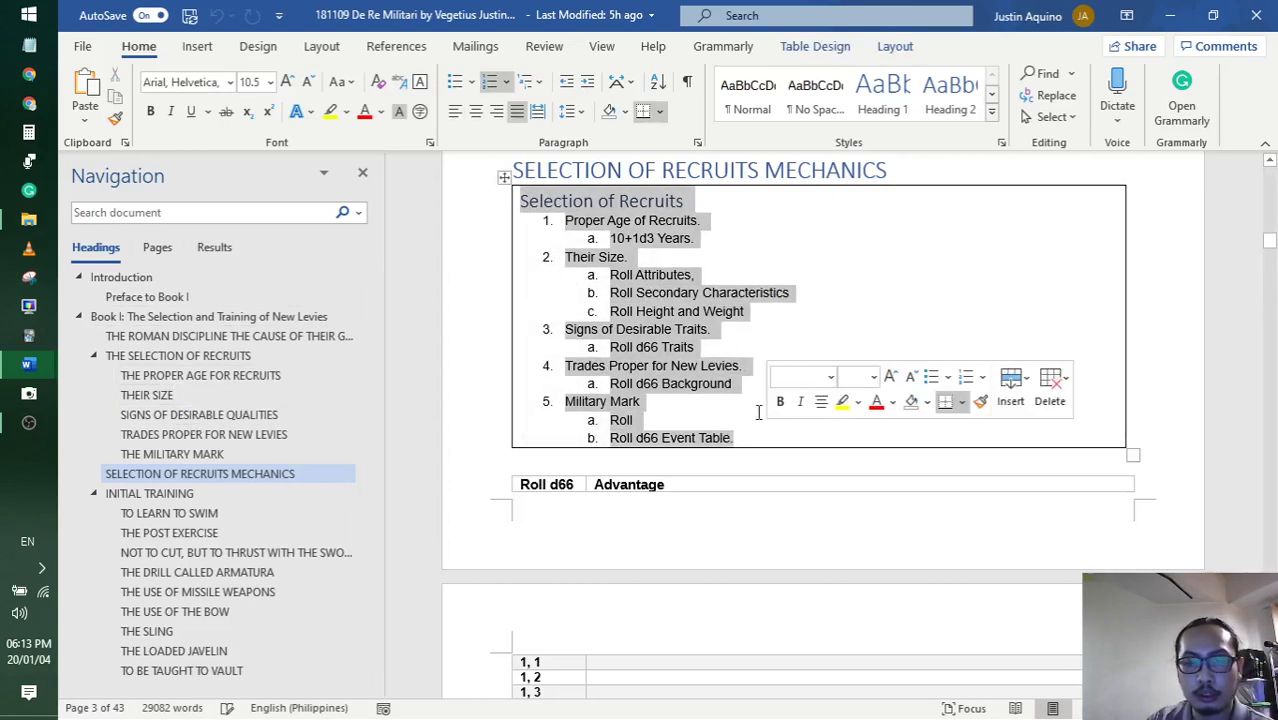
# - Revisit The Selection of Recruits and skim the Initial Training section through to The Use of Missile Weapons
pyautogui.click(164, 360)
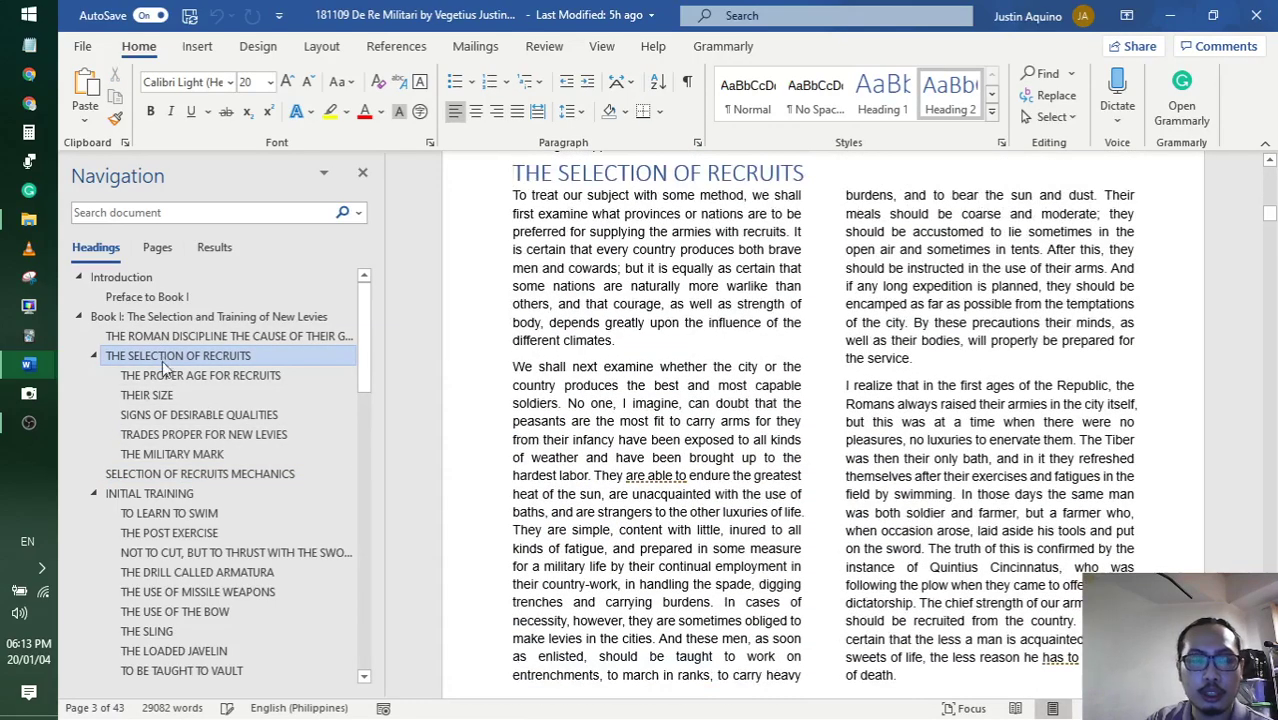
pyautogui.click(175, 500)
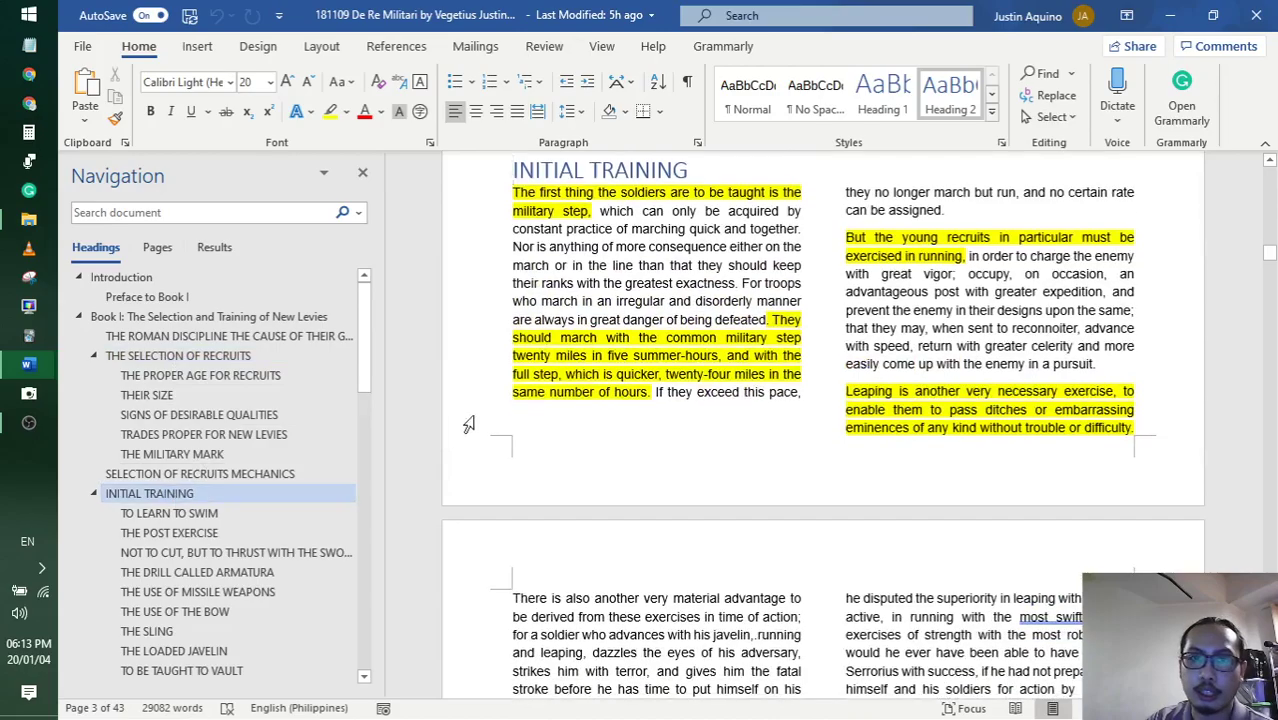
pyautogui.scroll(-5, 615, 385)
pyautogui.scroll(-5, 618, 386)
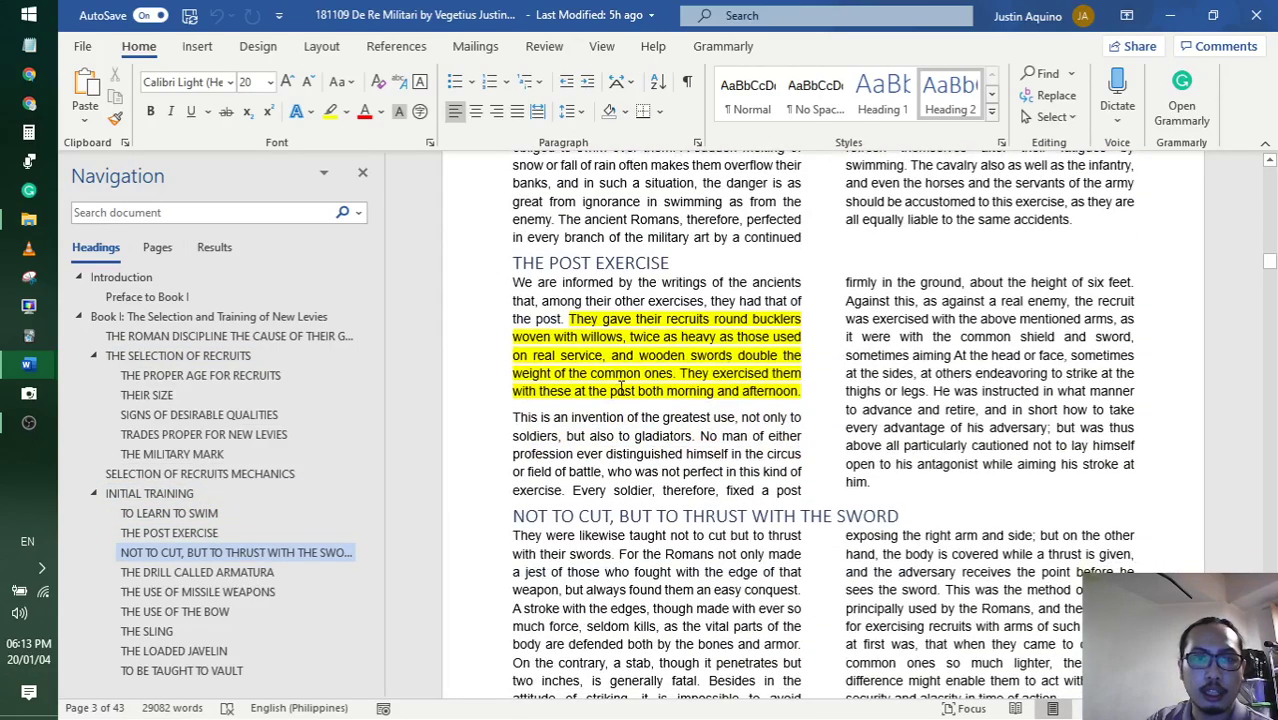
pyautogui.scroll(-5, 620, 388)
pyautogui.scroll(-6, 205, 530)
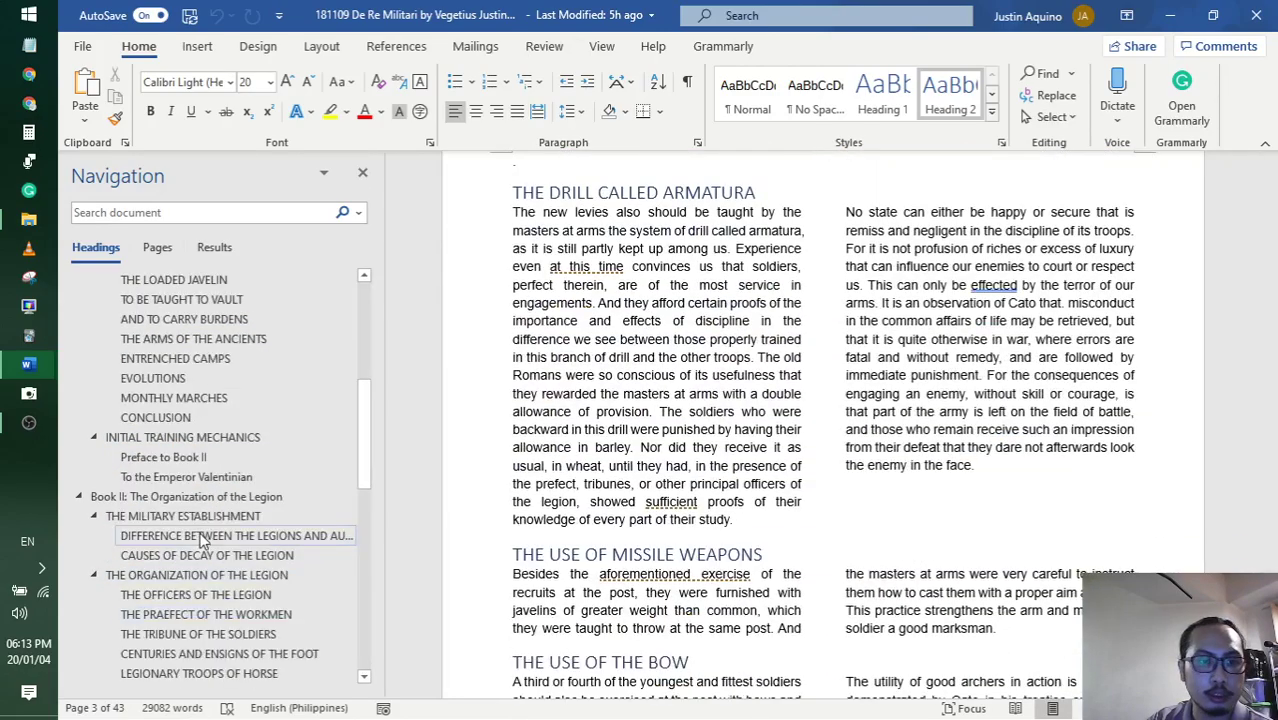
# - Go to the Initial Training Mechanics section and highlight the entries of its numbered training list
pyautogui.click(217, 444)
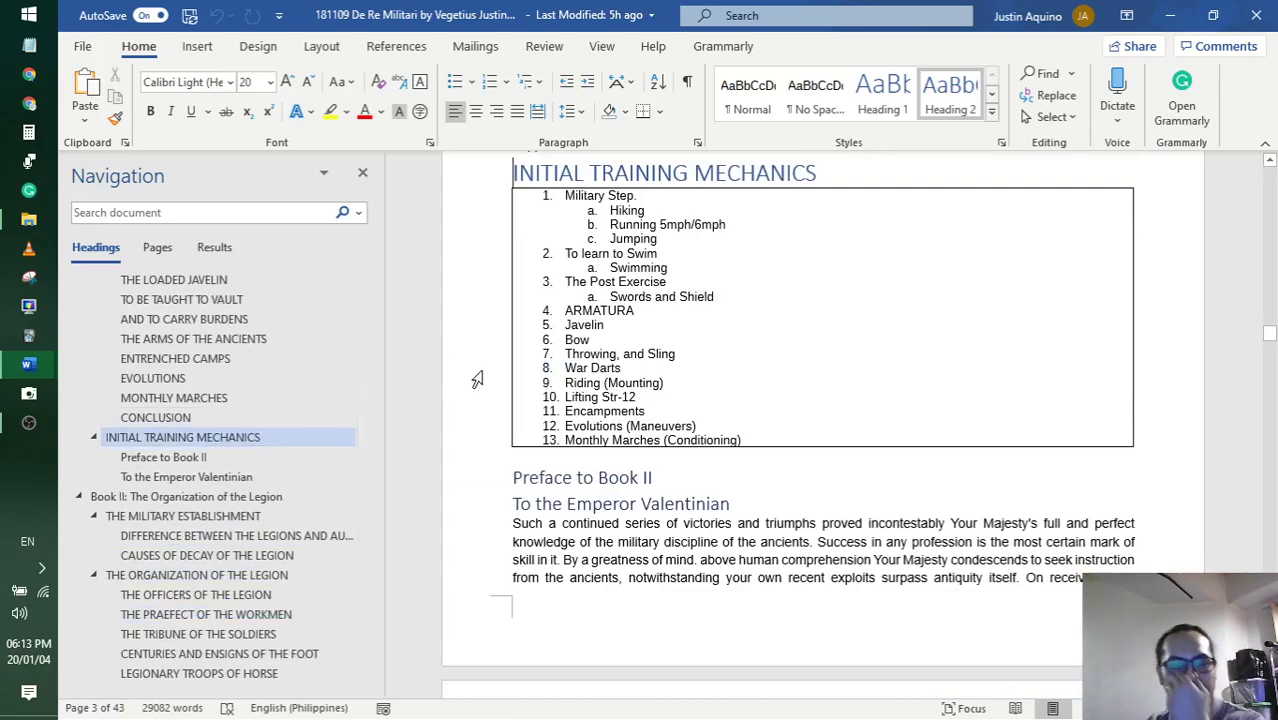
pyautogui.moveTo(566, 198); pyautogui.dragTo(765, 438)
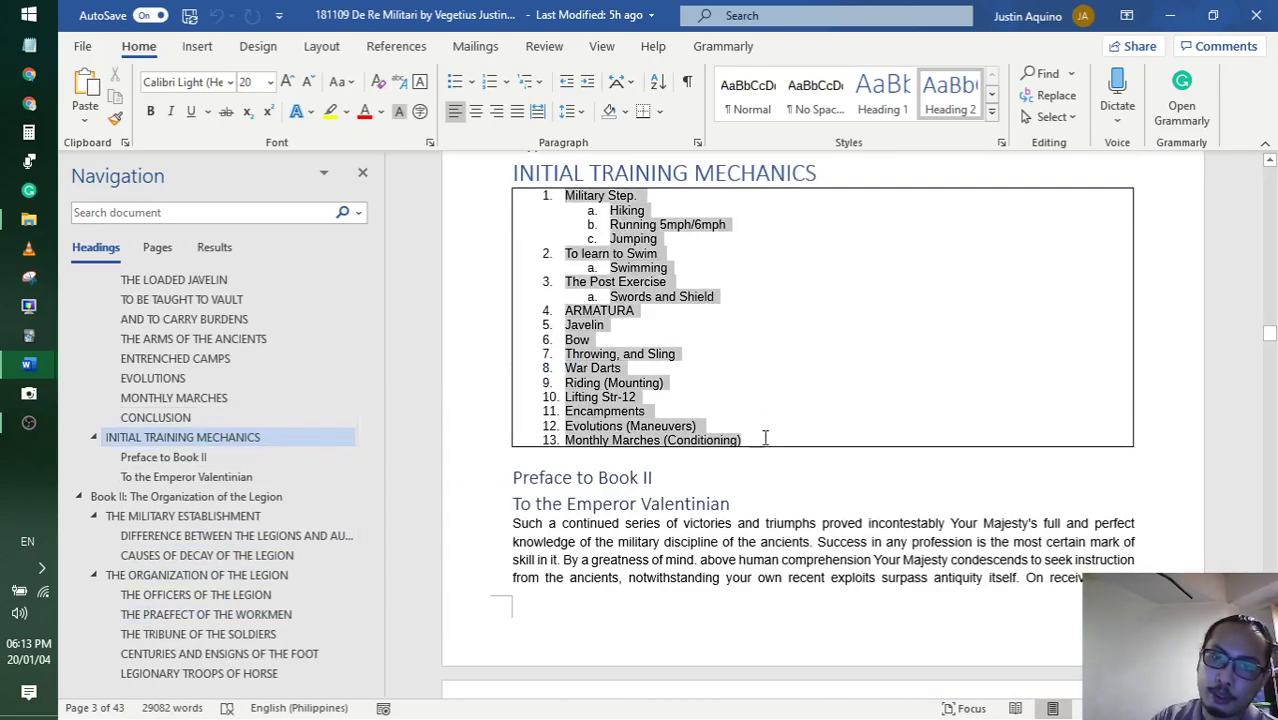
pyautogui.click(712, 285)
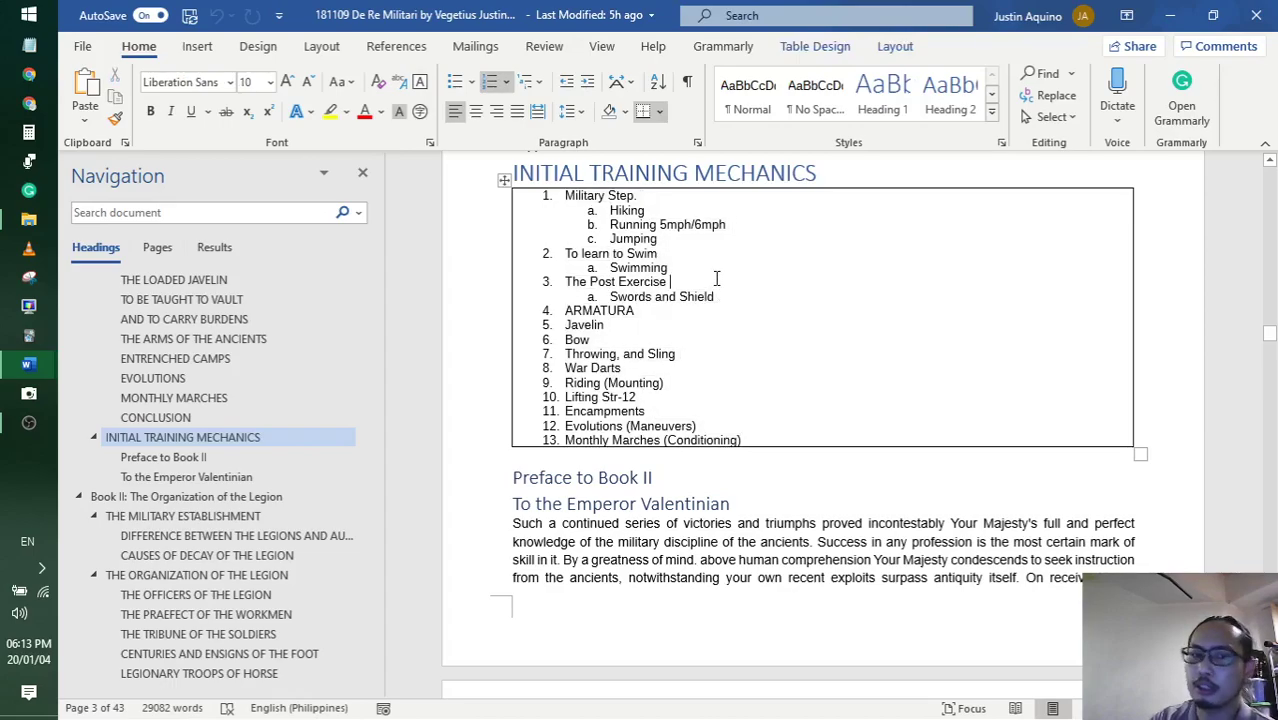
pyautogui.moveTo(610, 224); pyautogui.dragTo(807, 437)
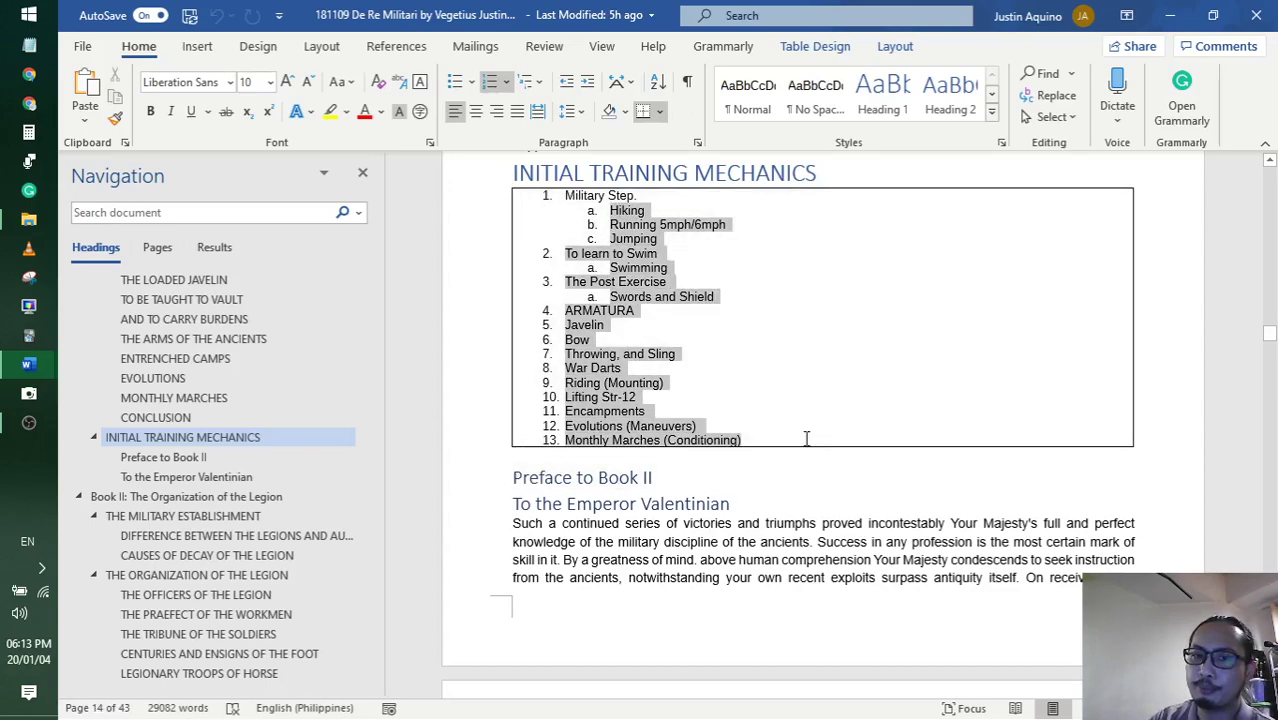
pyautogui.click(709, 283)
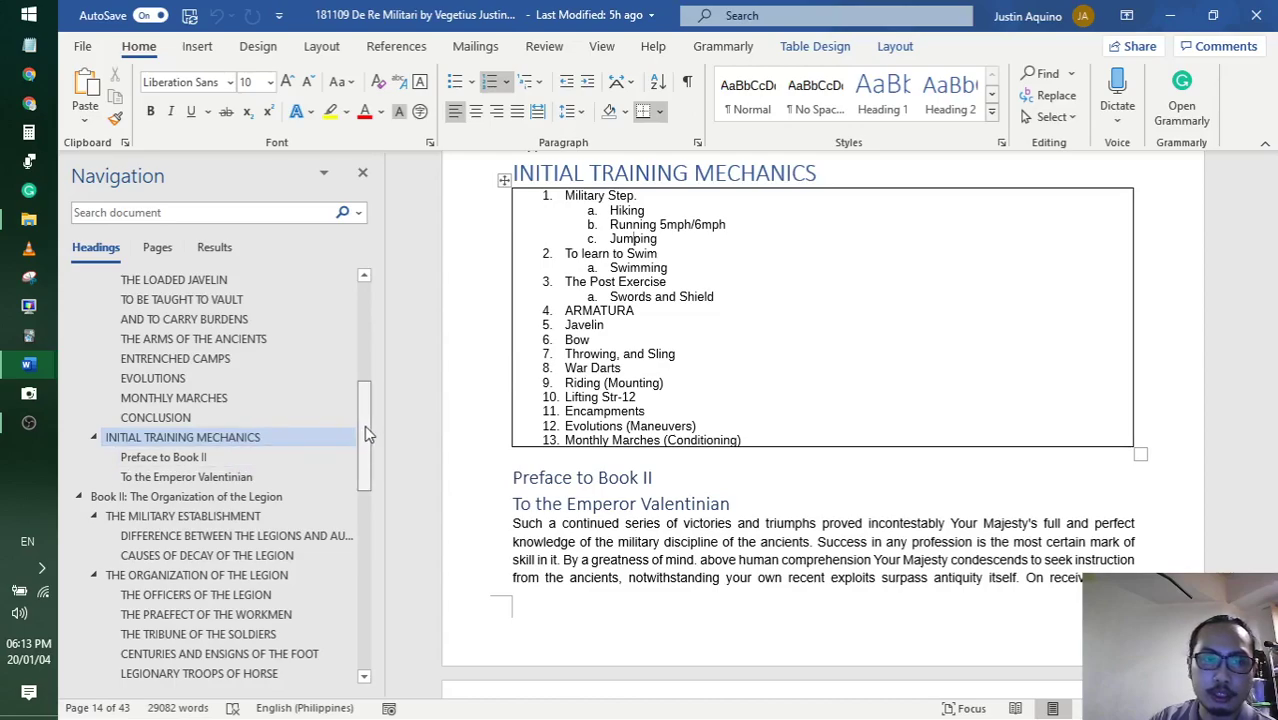
# - Review the document's heading outline from the Introduction down to General Maxims
pyautogui.scroll(1, 364, 425)
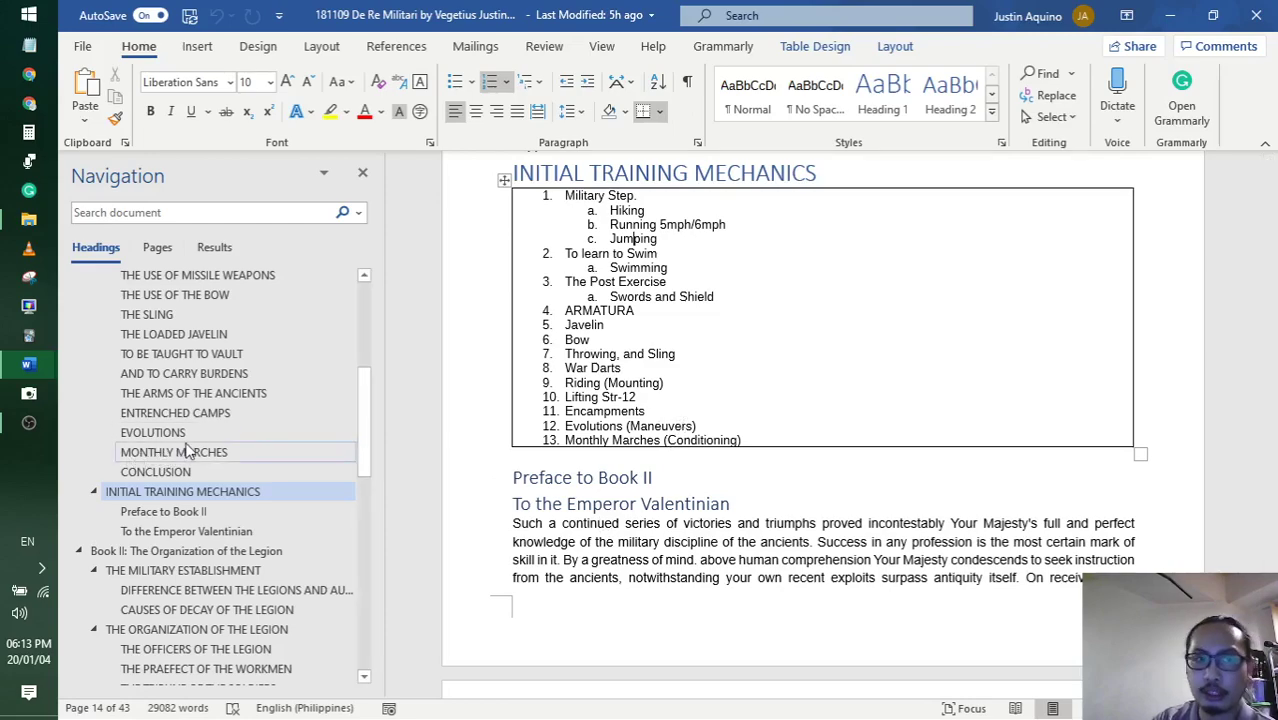
pyautogui.scroll(5, 281, 451)
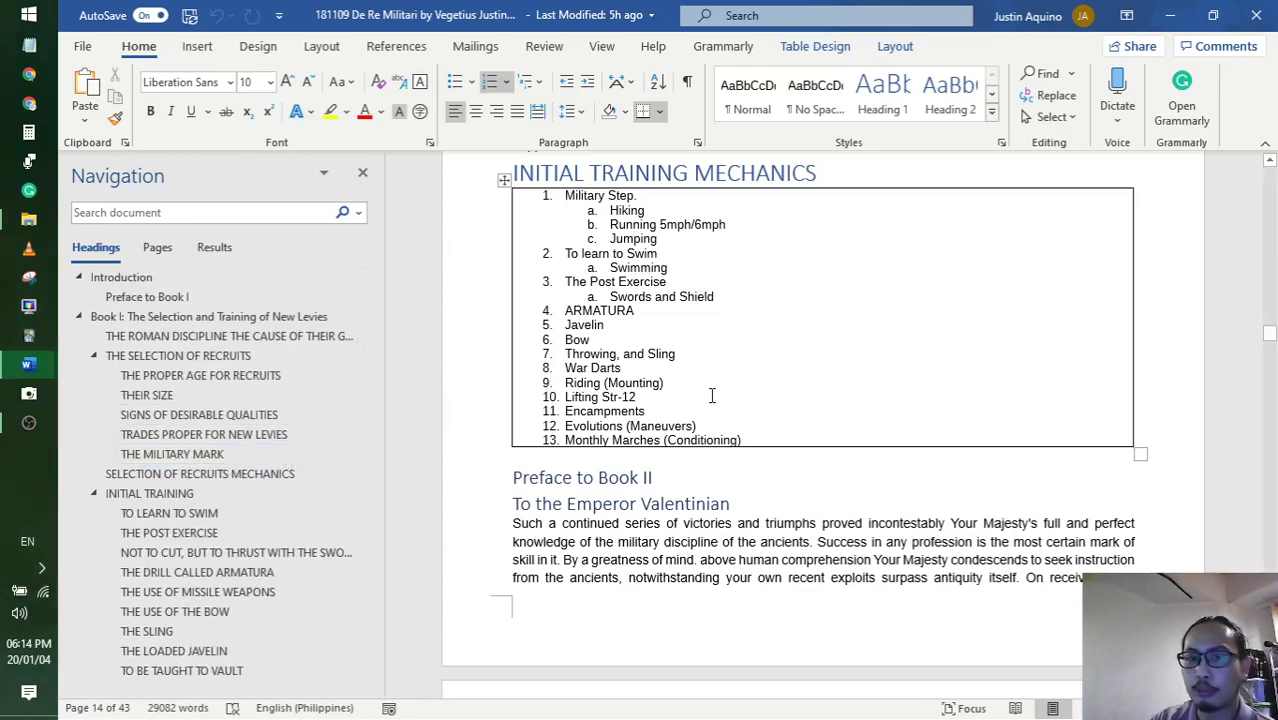
pyautogui.scroll(-4, 224, 534)
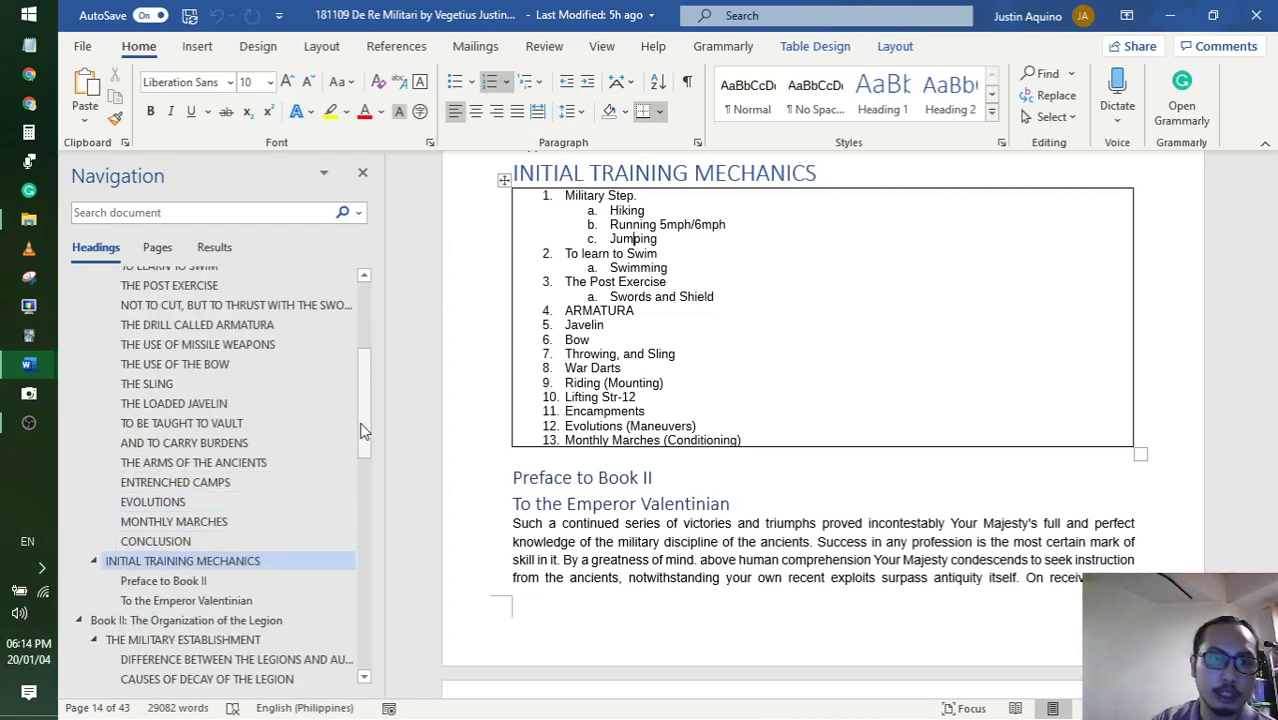
pyautogui.moveTo(357, 434); pyautogui.dragTo(388, 680)
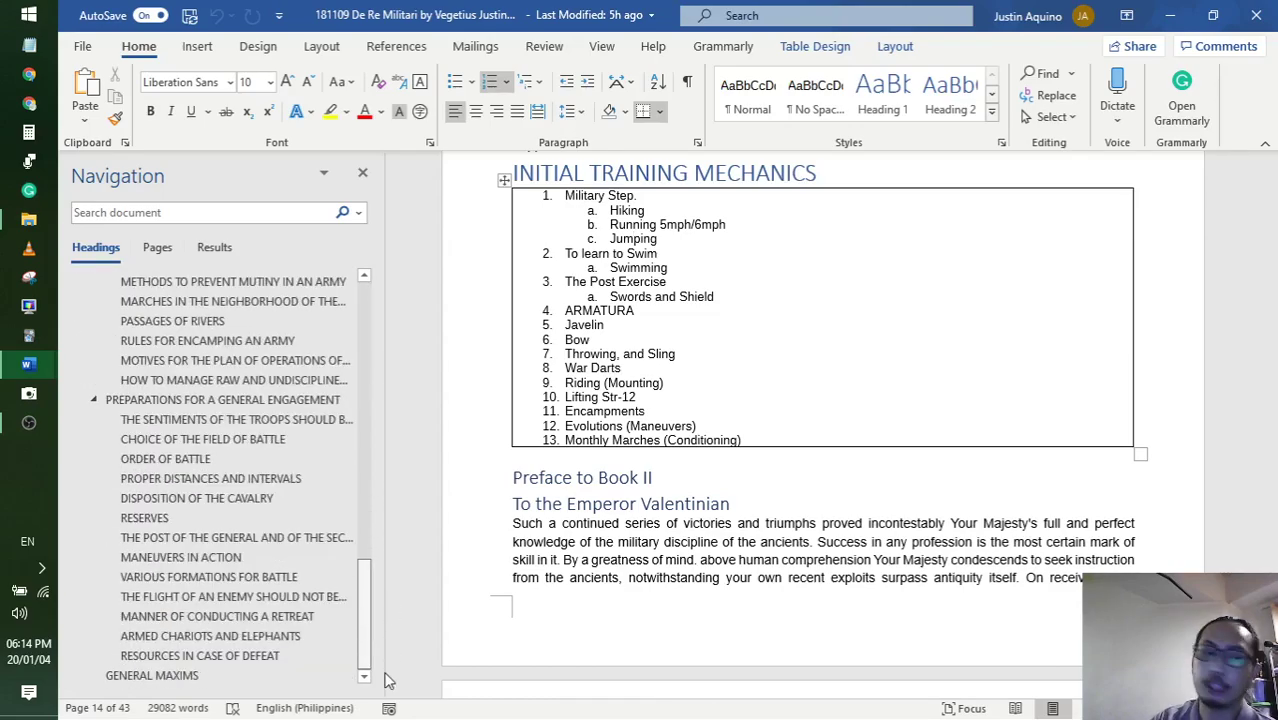
# - Lay out the body text under "How to Manage Raw and Undisciplined Troops" in three columns
pyautogui.click(200, 400)
pyautogui.scroll(4, 667, 406)
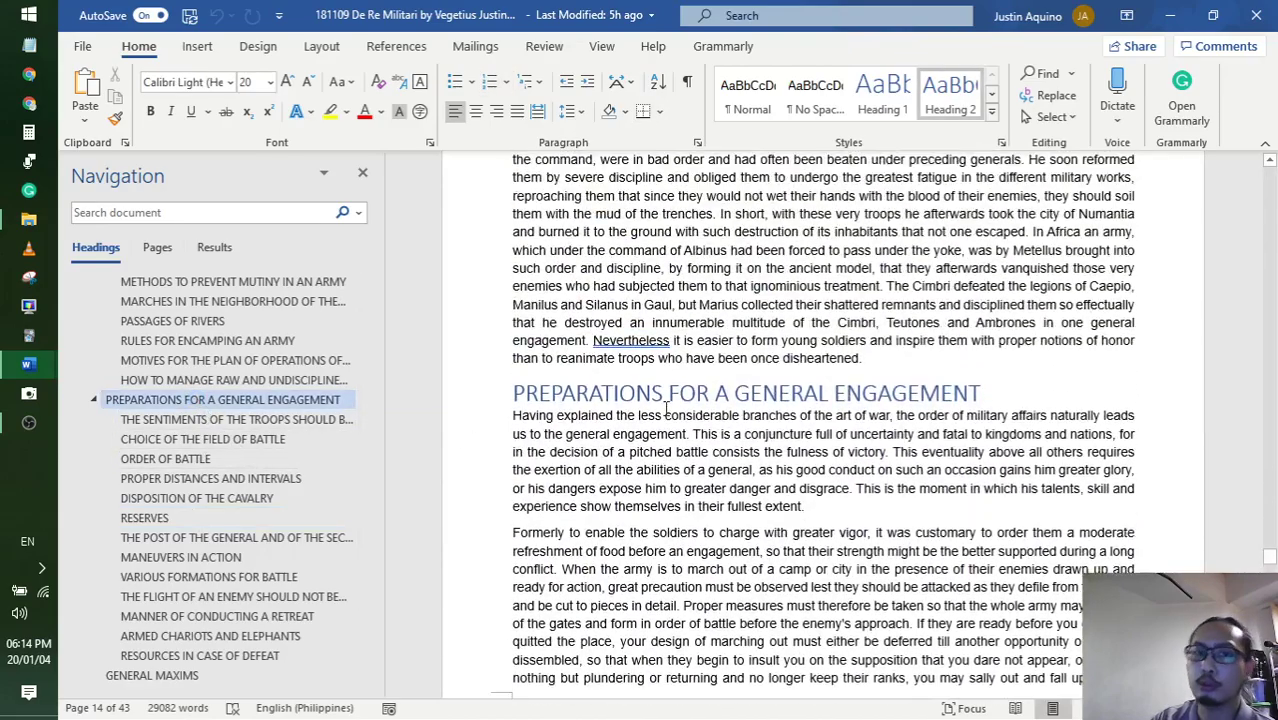
pyautogui.scroll(1, 667, 406)
pyautogui.scroll(3, 646, 432)
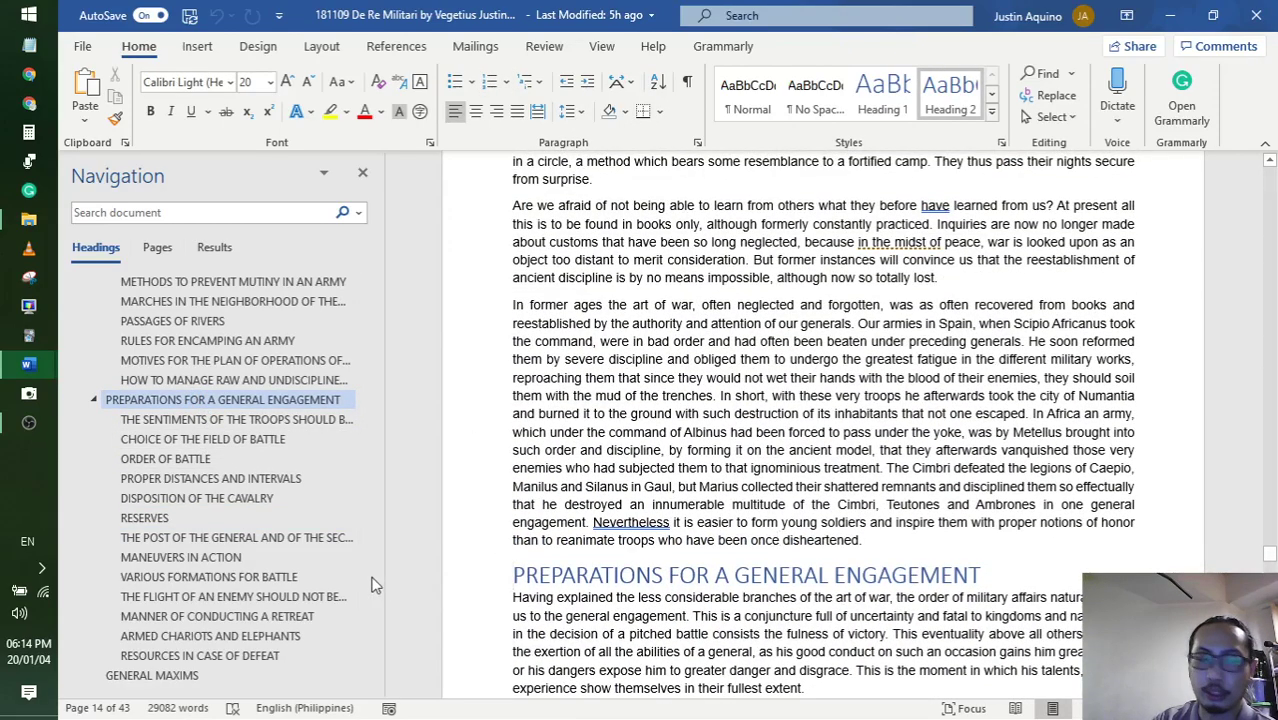
pyautogui.moveTo(862, 542); pyautogui.dragTo(575, 428)
pyautogui.scroll(20, 578, 432)
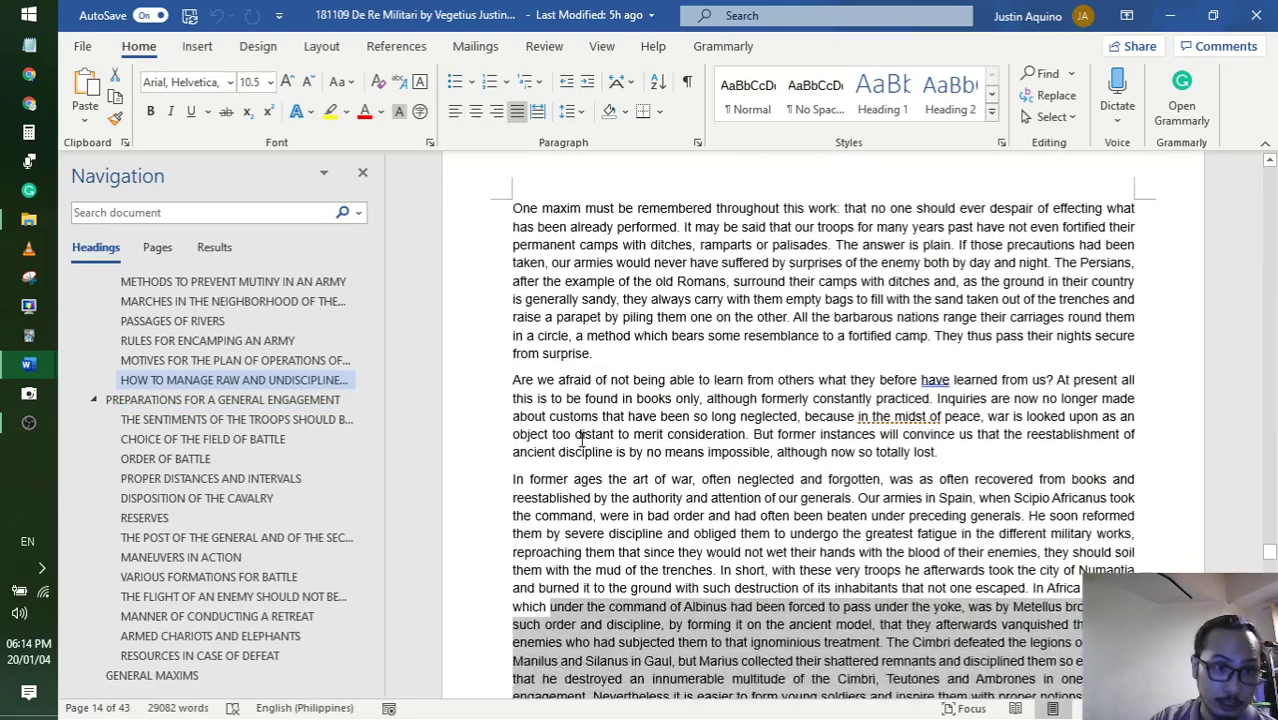
pyautogui.scroll(12, 604, 449)
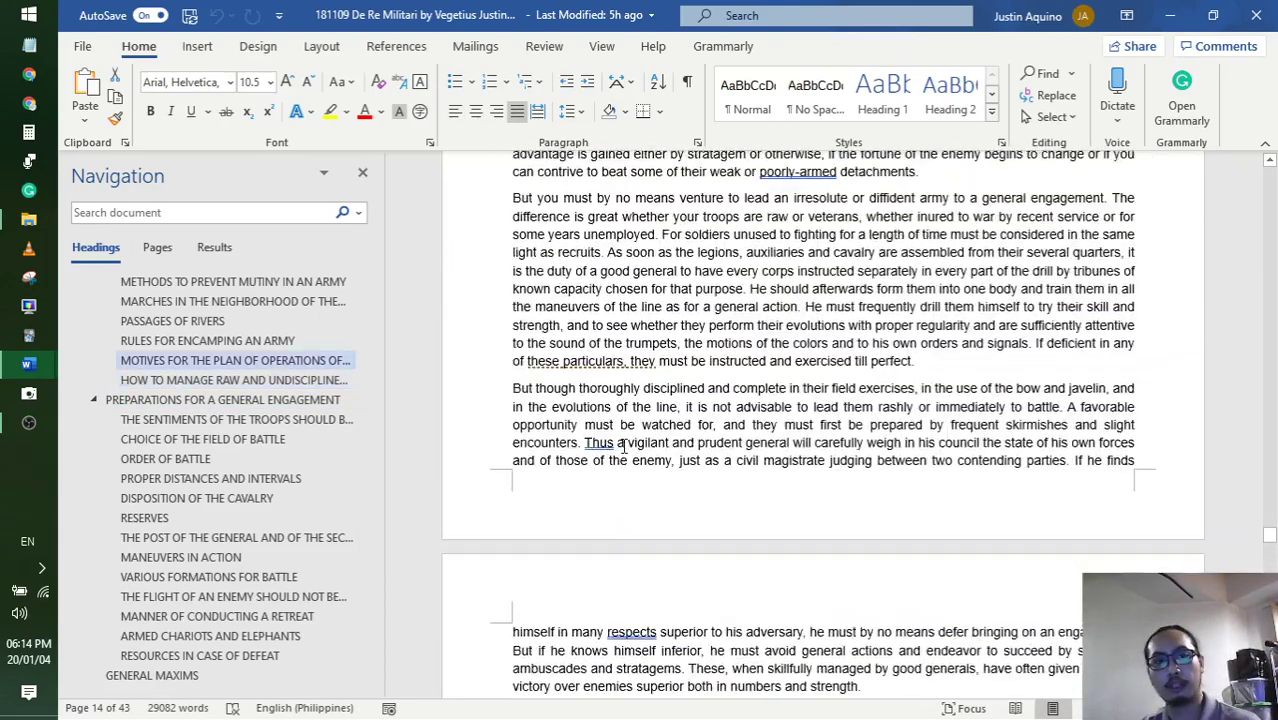
pyautogui.scroll(-6, 584, 433)
pyautogui.scroll(1, 512, 441)
pyautogui.keyDown('shift'); pyautogui.click(512, 441); pyautogui.keyUp('shift')
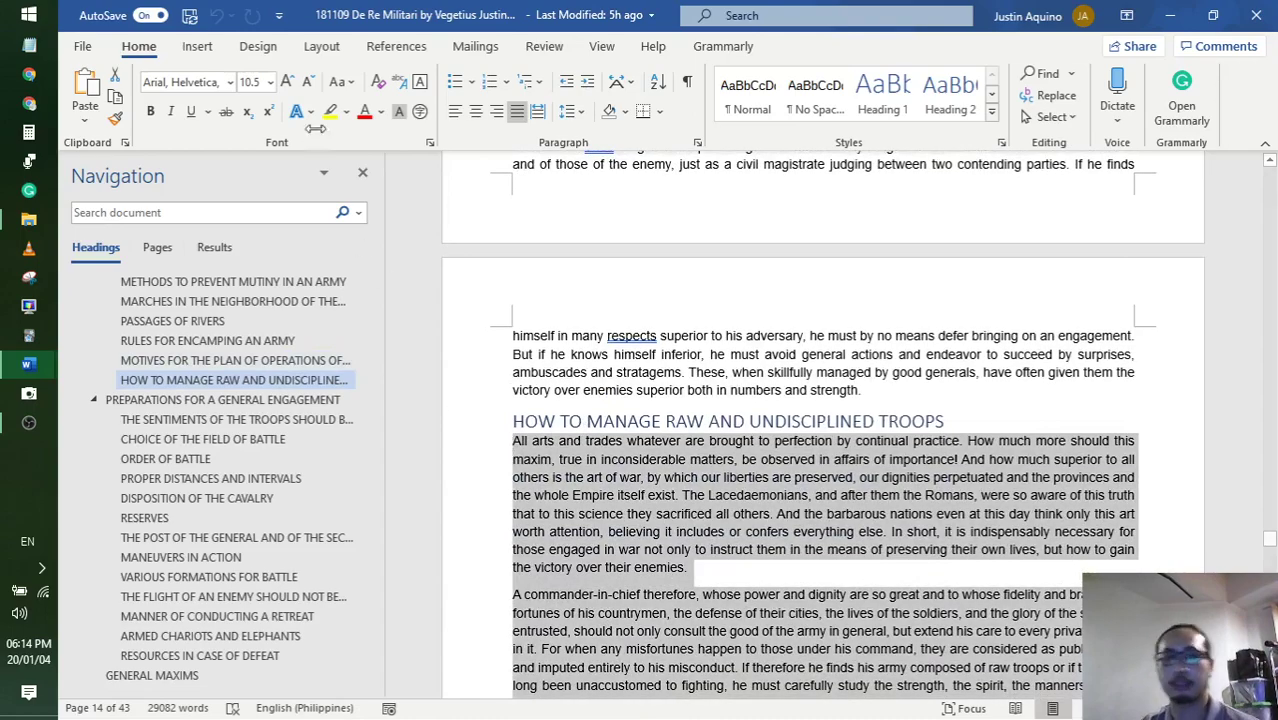
pyautogui.click(320, 47)
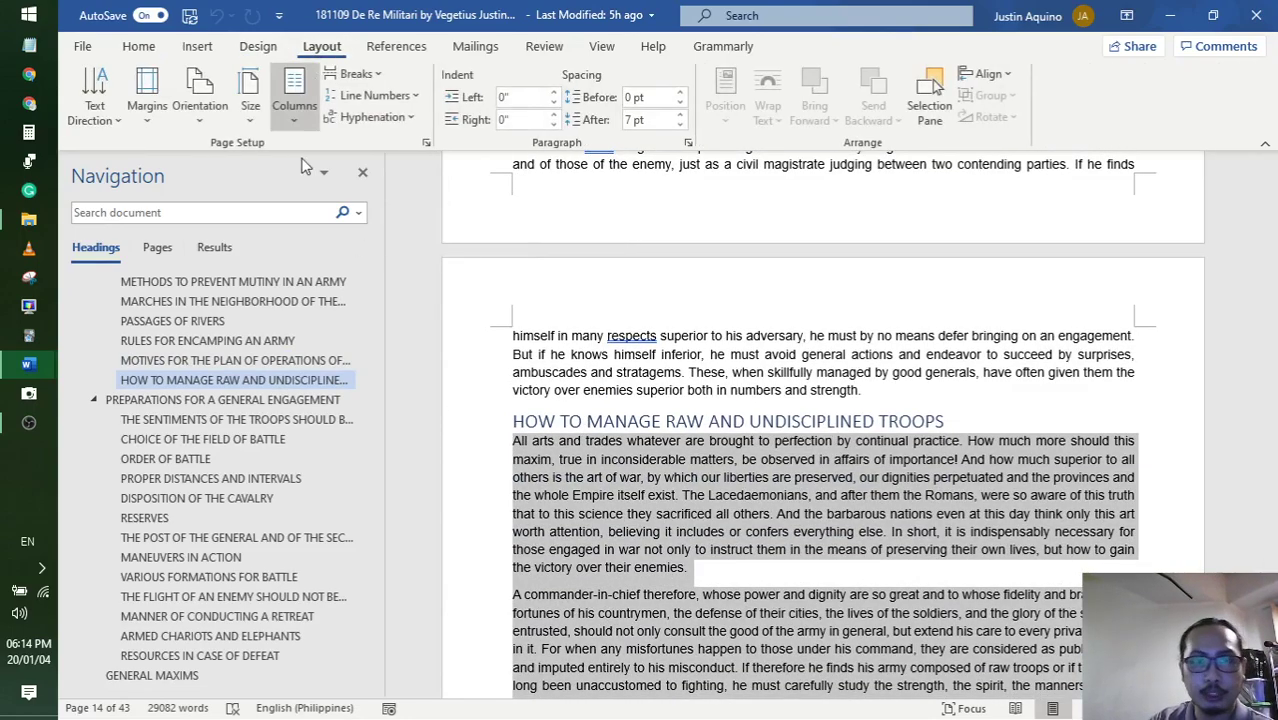
pyautogui.click(290, 127)
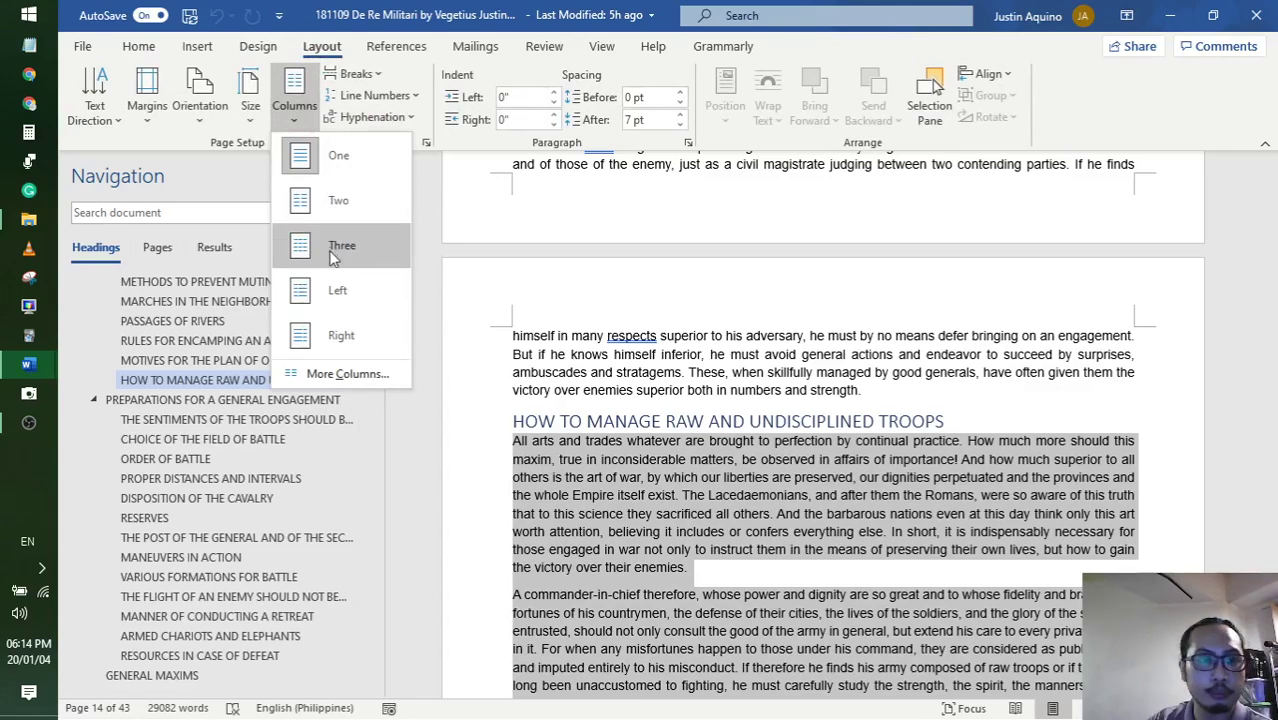
pyautogui.click(338, 248)
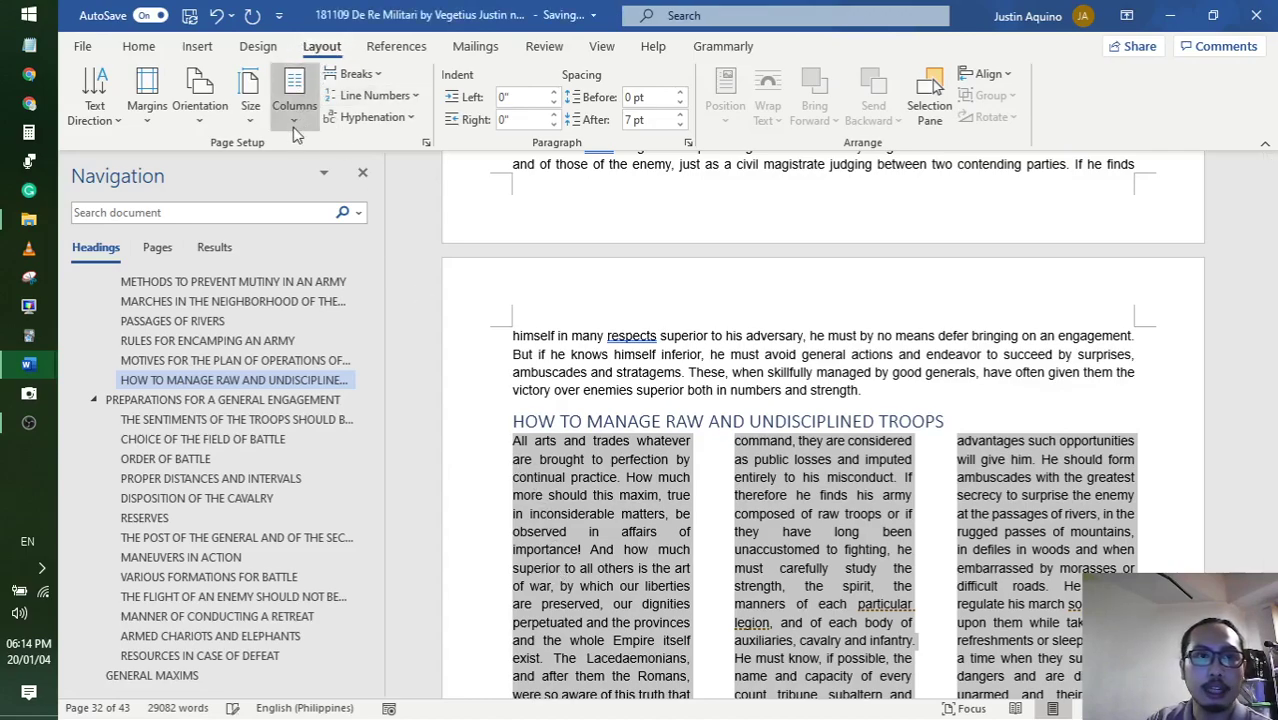
# - Reduce the spacing between the three columns of the selected text to 0.2", keeping equal column widths
pyautogui.click(294, 95)
pyautogui.click(349, 375)
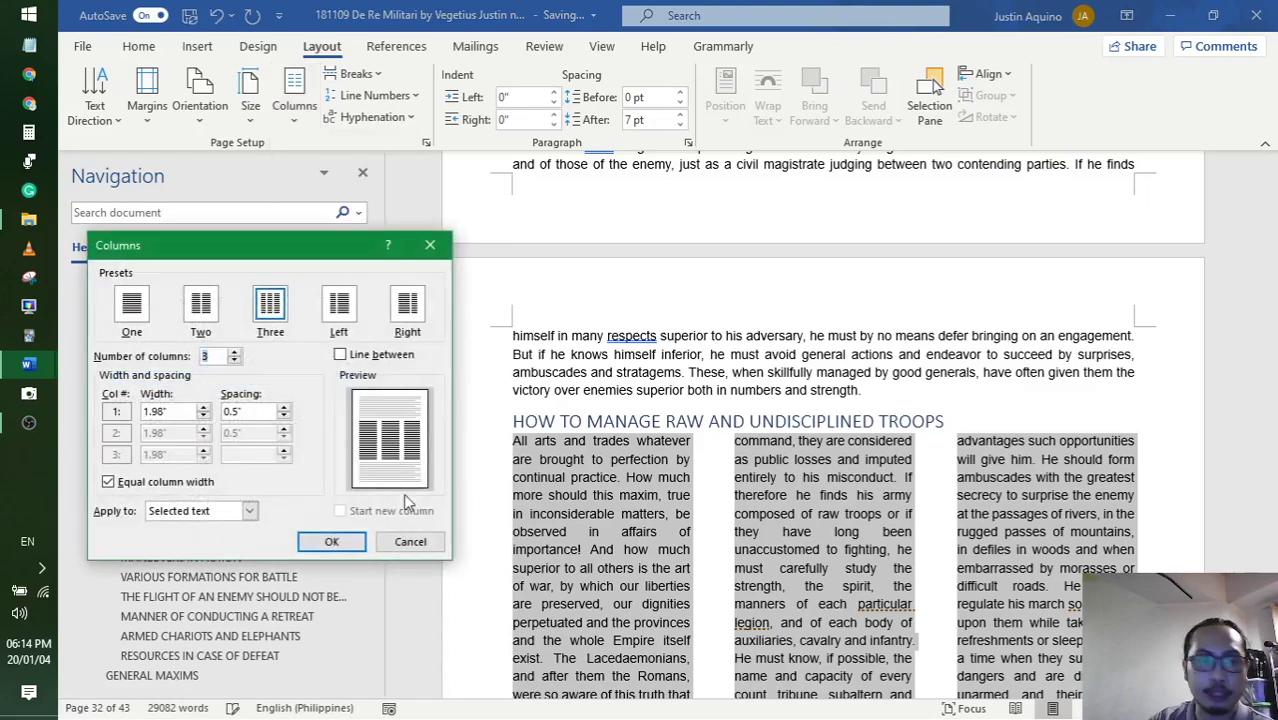
pyautogui.click(285, 416)
pyautogui.click(285, 416)
pyautogui.click(285, 416)
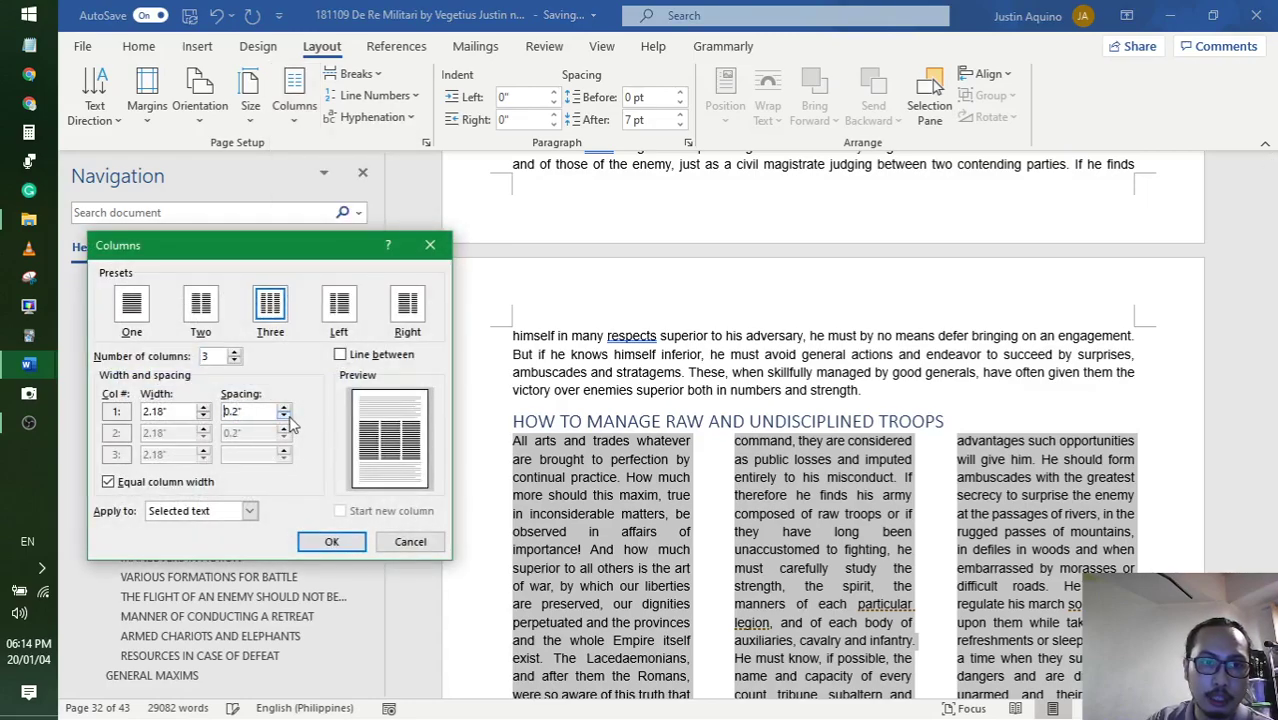
pyautogui.click(331, 541)
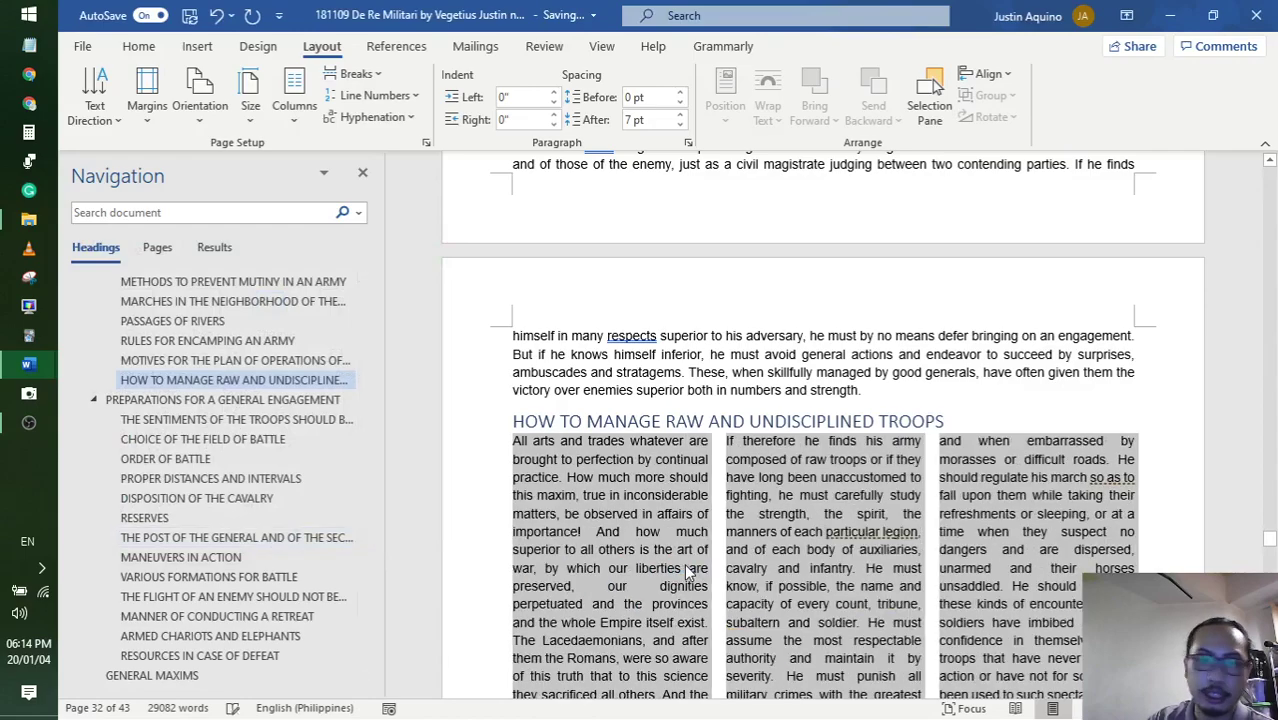
# - Find the Entrenched Camps heading in the document outline and go to that section
pyautogui.scroll(8, 250, 396)
pyautogui.scroll(6, 250, 396)
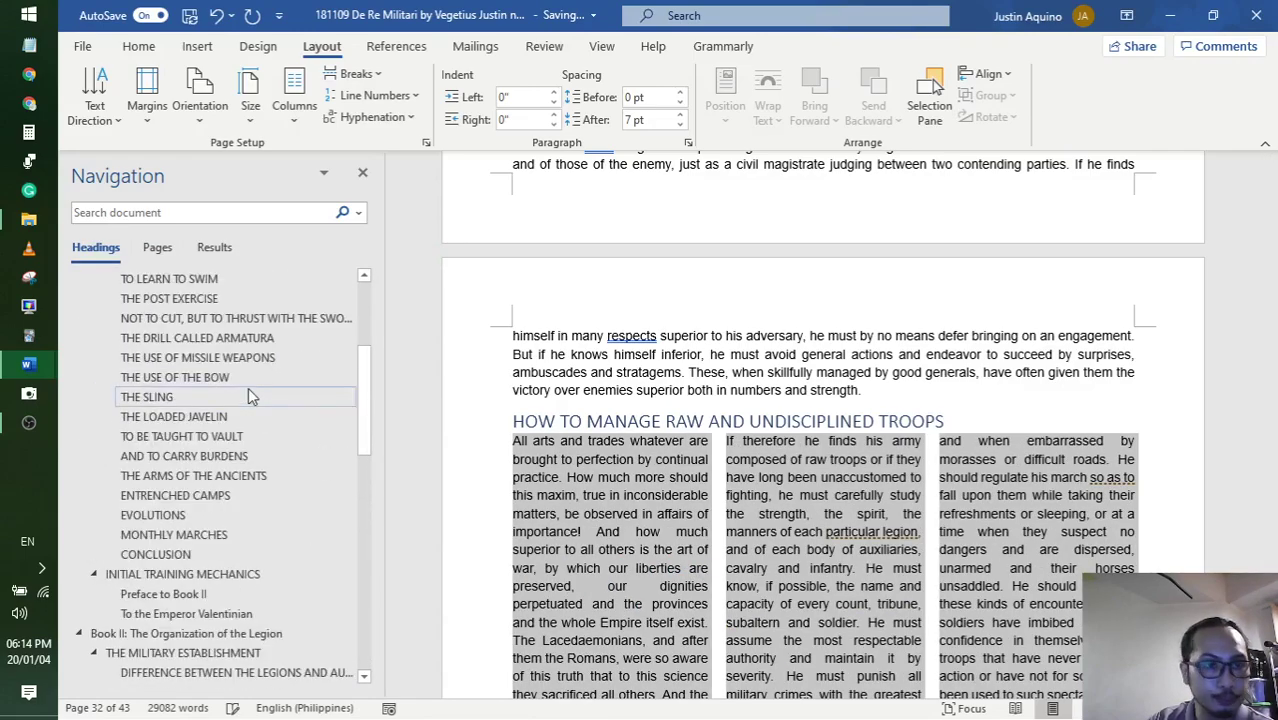
pyautogui.scroll(-5, 249, 395)
pyautogui.scroll(9, 249, 395)
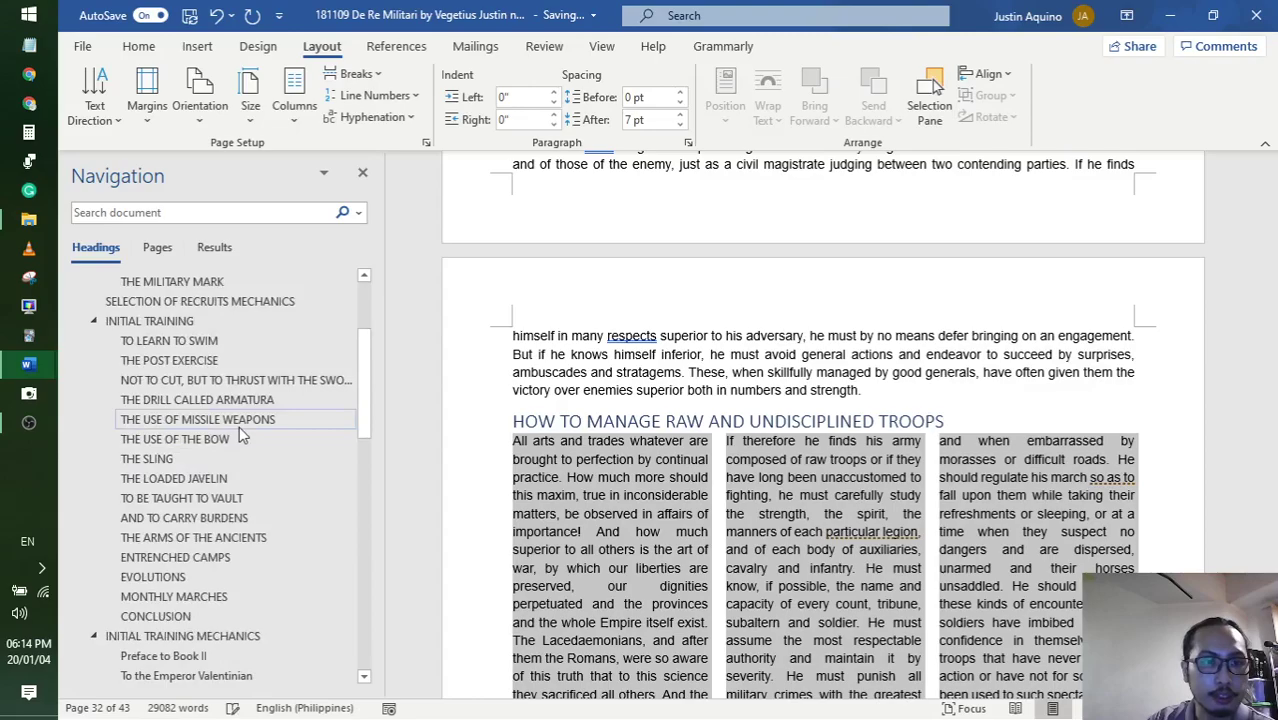
pyautogui.scroll(-4, 220, 460)
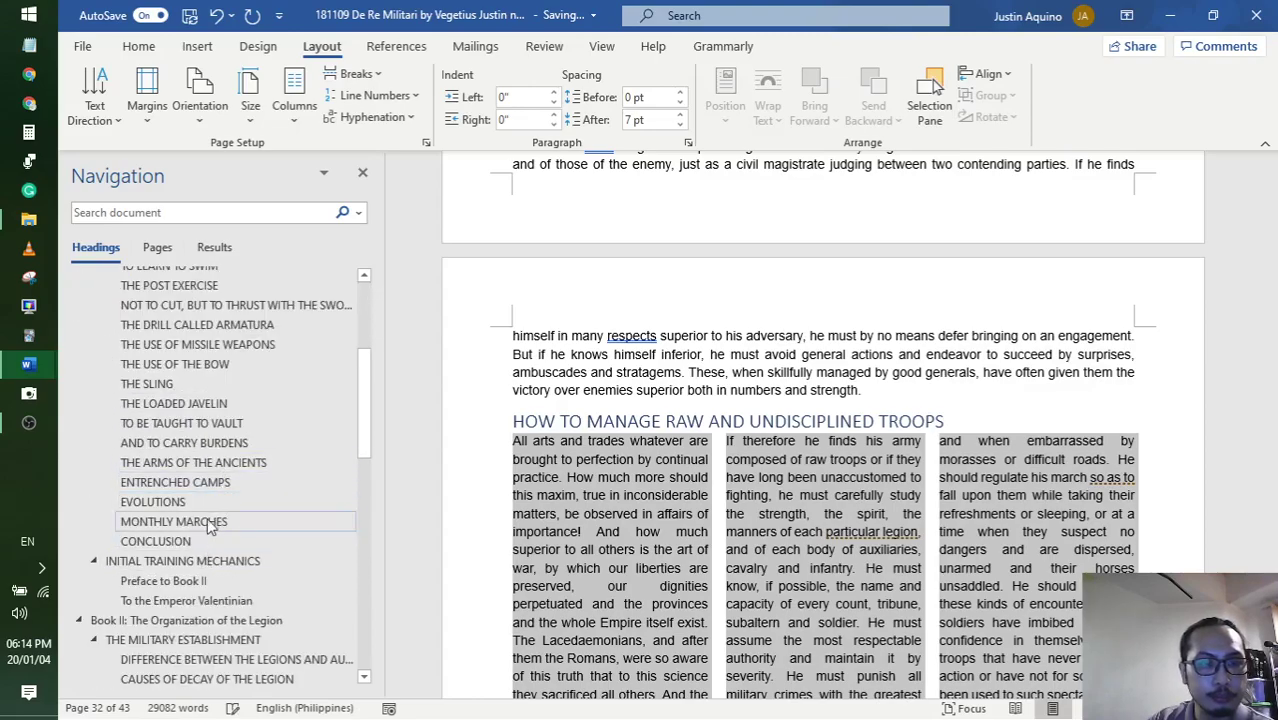
pyautogui.click(175, 482)
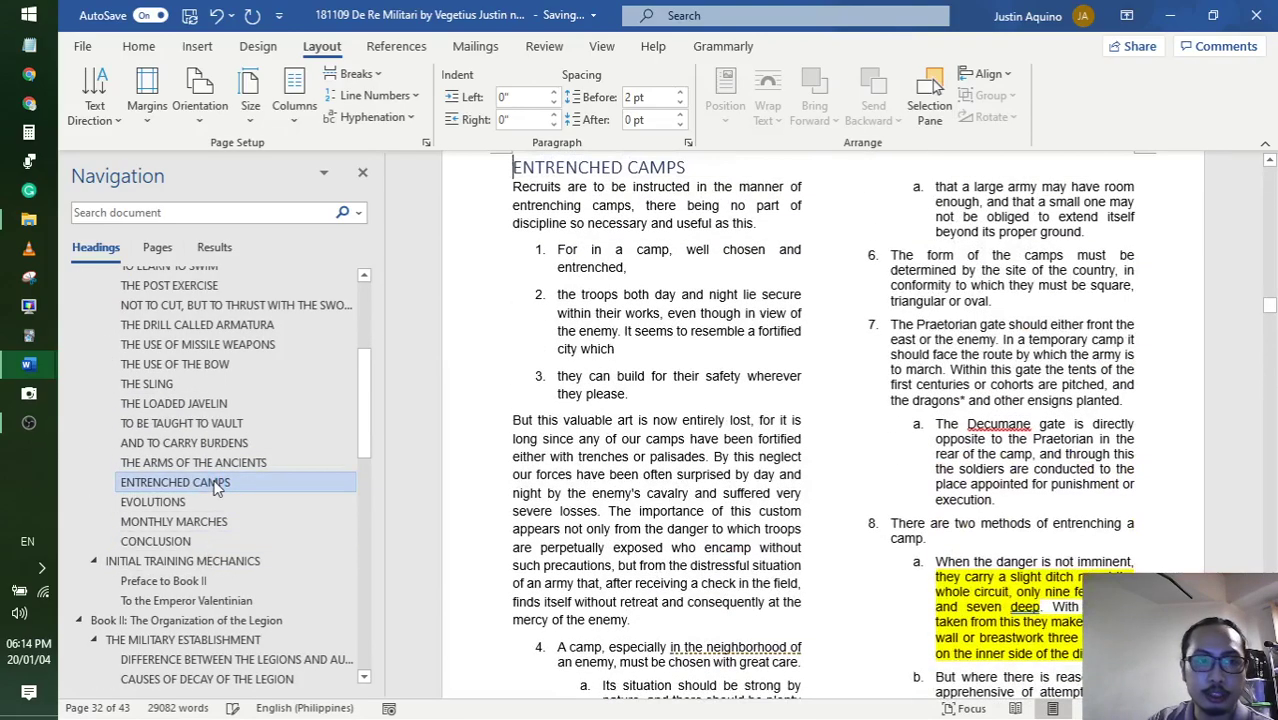
# - Highlight the paragraph beginning "But this valuable art" and the first three numbered entries under Entrenched Camps
pyautogui.scroll(3, 685, 447)
pyautogui.scroll(-3, 685, 447)
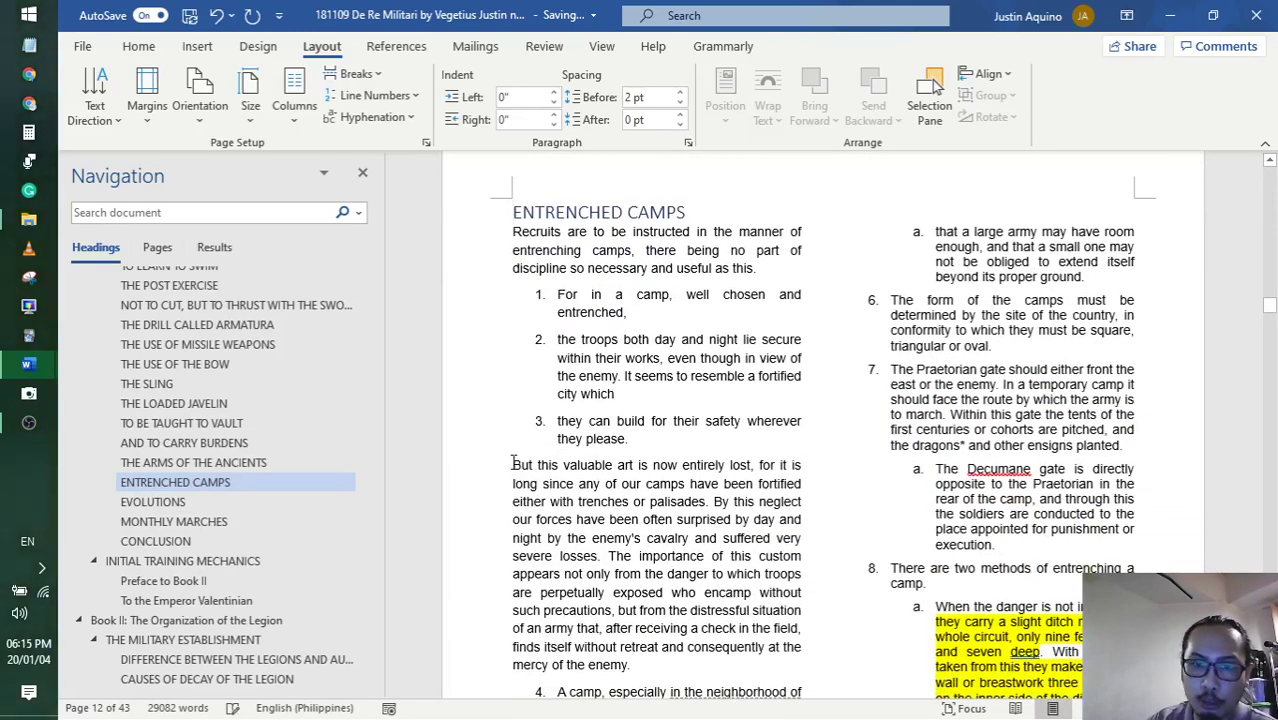
pyautogui.moveTo(515, 468); pyautogui.dragTo(701, 661)
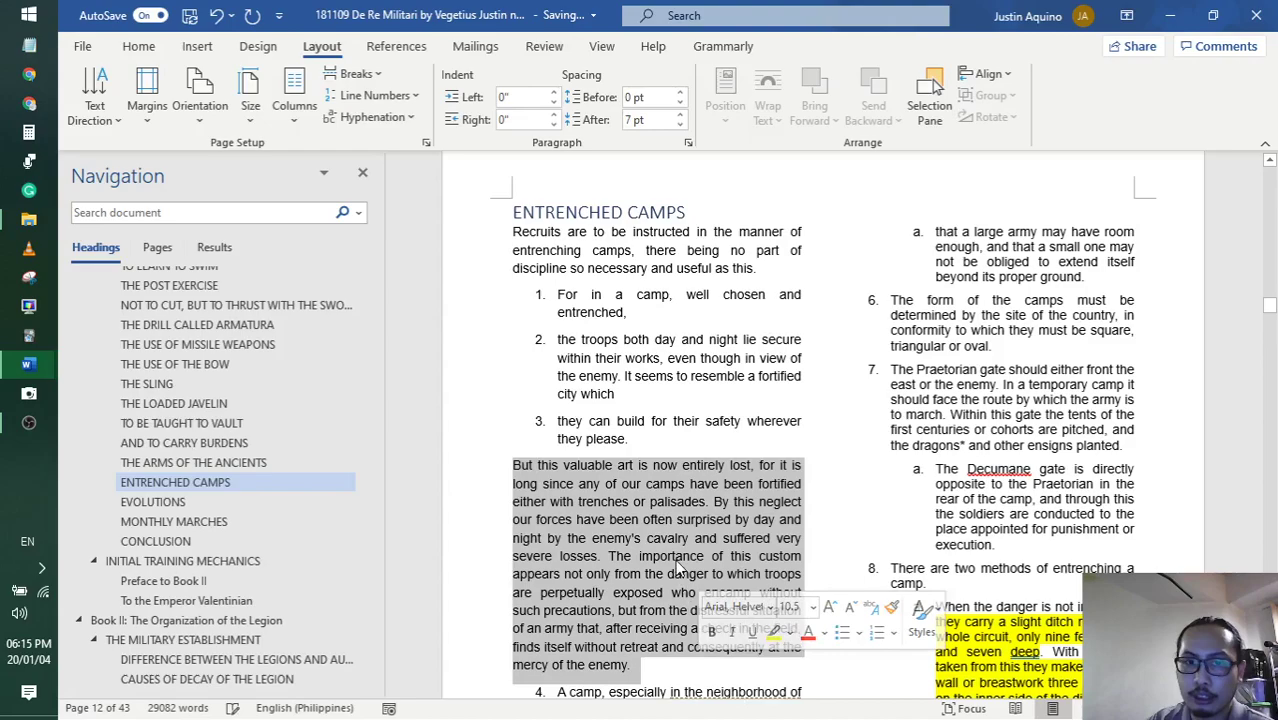
pyautogui.scroll(-1, 675, 559)
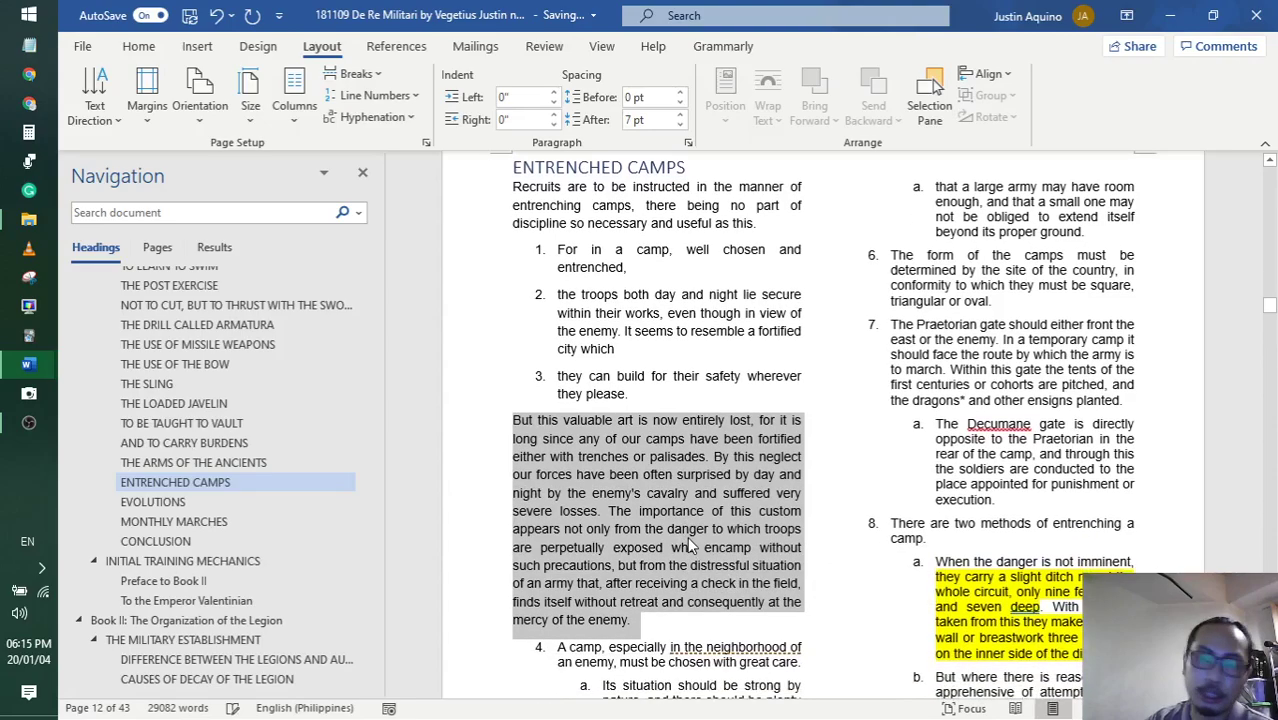
pyautogui.click(659, 455)
pyautogui.scroll(3, 659, 455)
pyautogui.moveTo(561, 385); pyautogui.dragTo(637, 527)
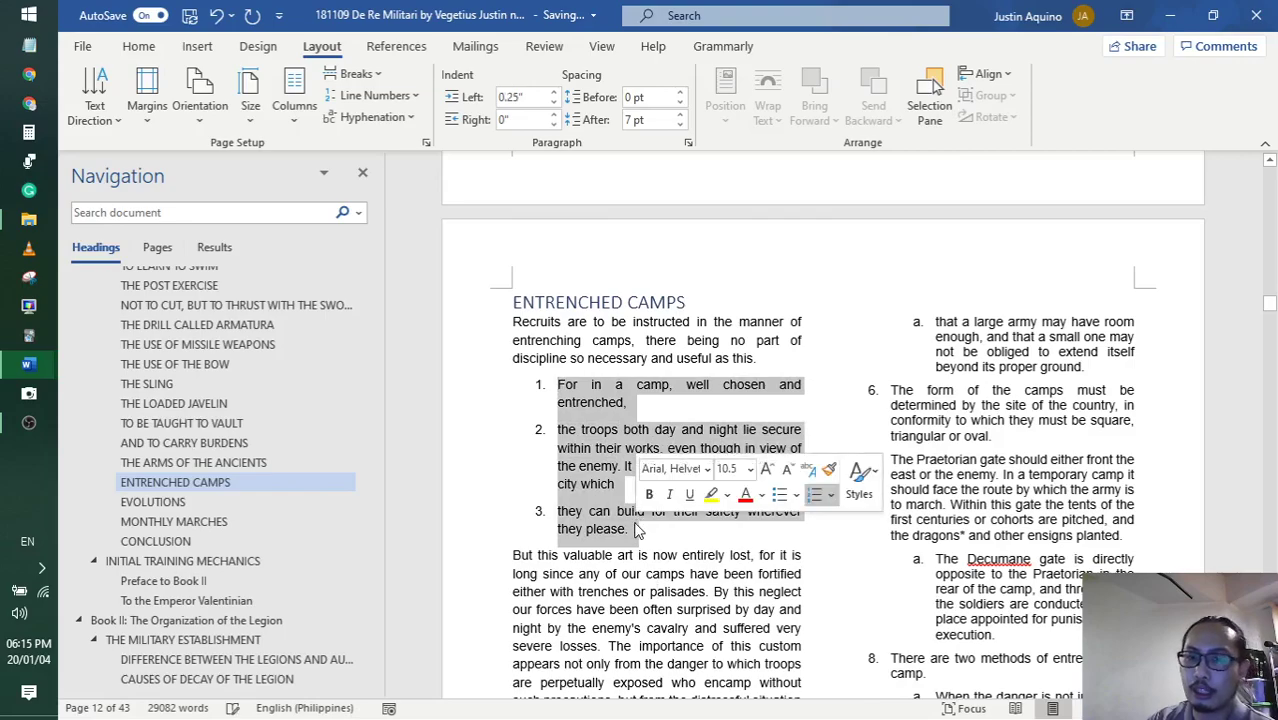
pyautogui.click(604, 388)
pyautogui.scroll(-3, 964, 400)
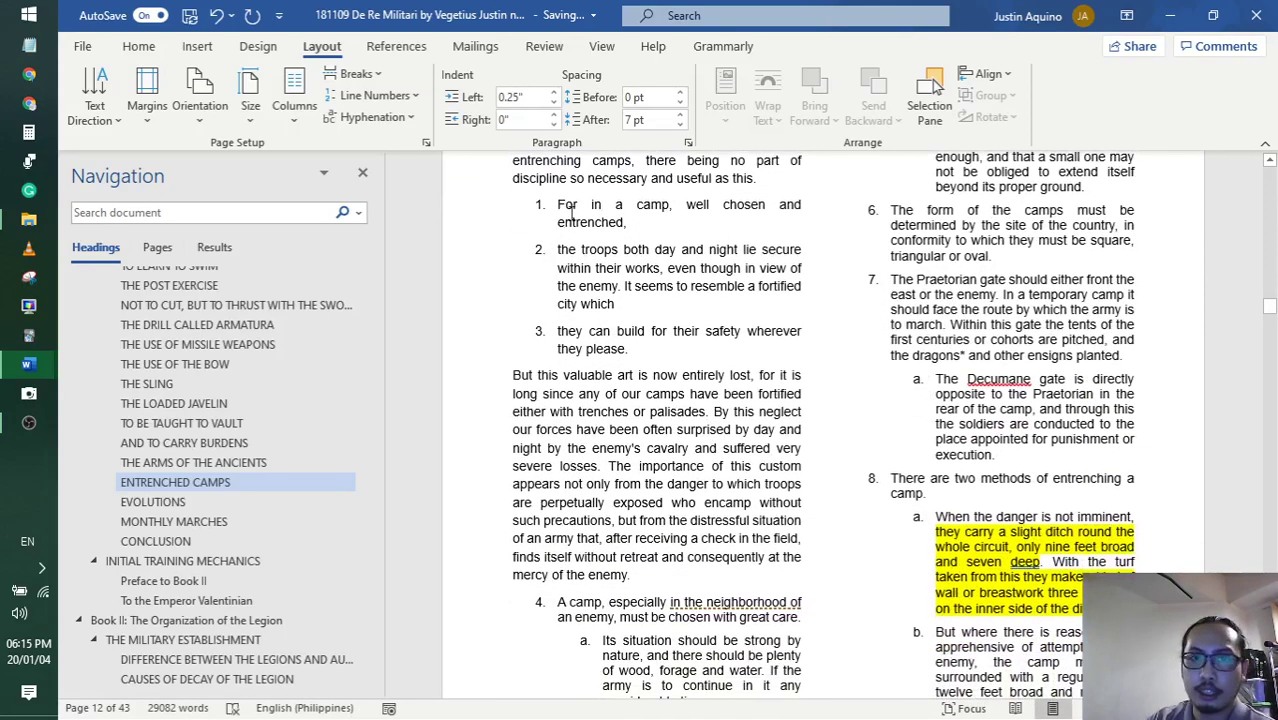
pyautogui.moveTo(572, 209); pyautogui.dragTo(668, 334)
# - Review the two-column numbered list in Entrenched Camps, highlighting the text from item 8b to the start of item 9
pyautogui.scroll(-3, 693, 398)
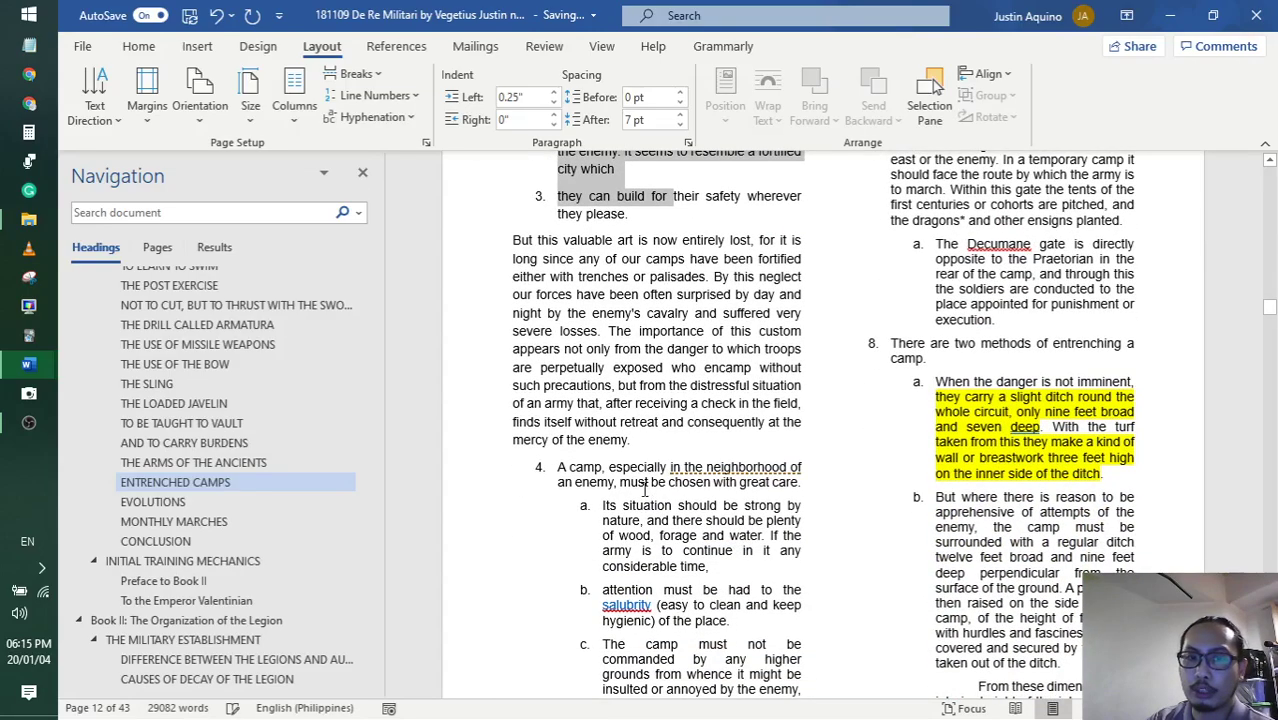
pyautogui.scroll(-3, 645, 490)
pyautogui.scroll(4, 663, 469)
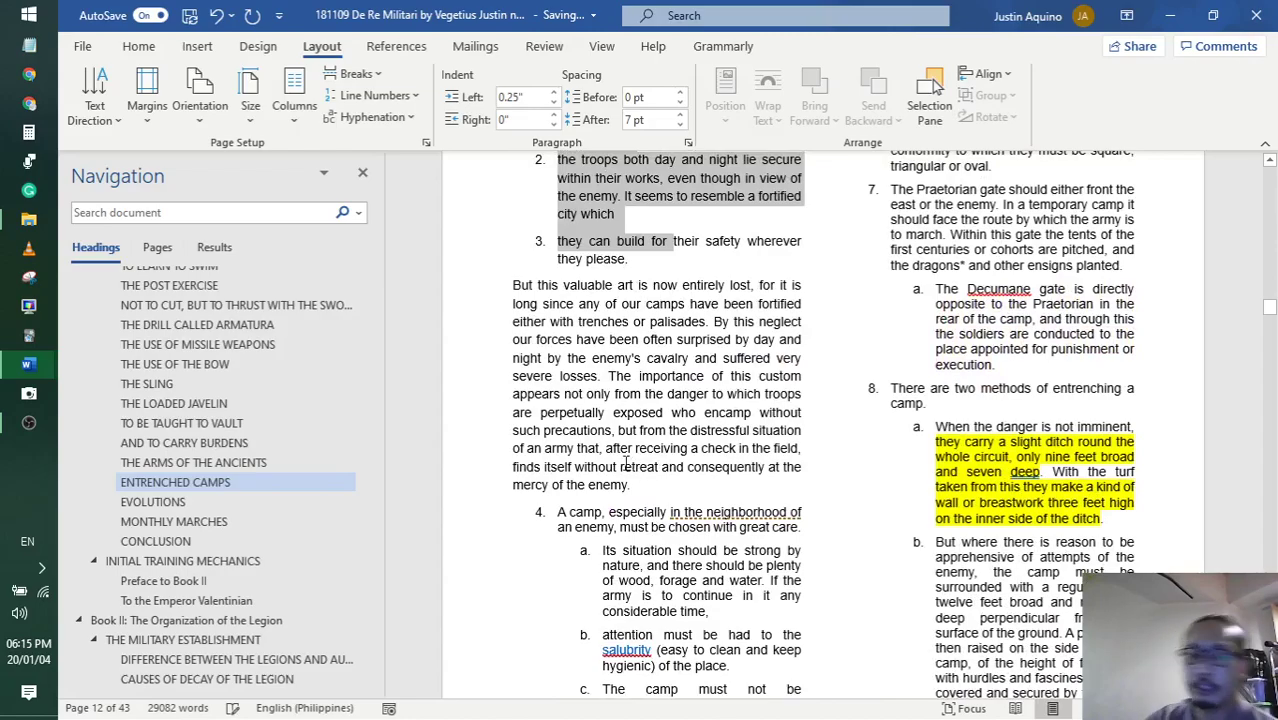
pyautogui.scroll(-6, 622, 462)
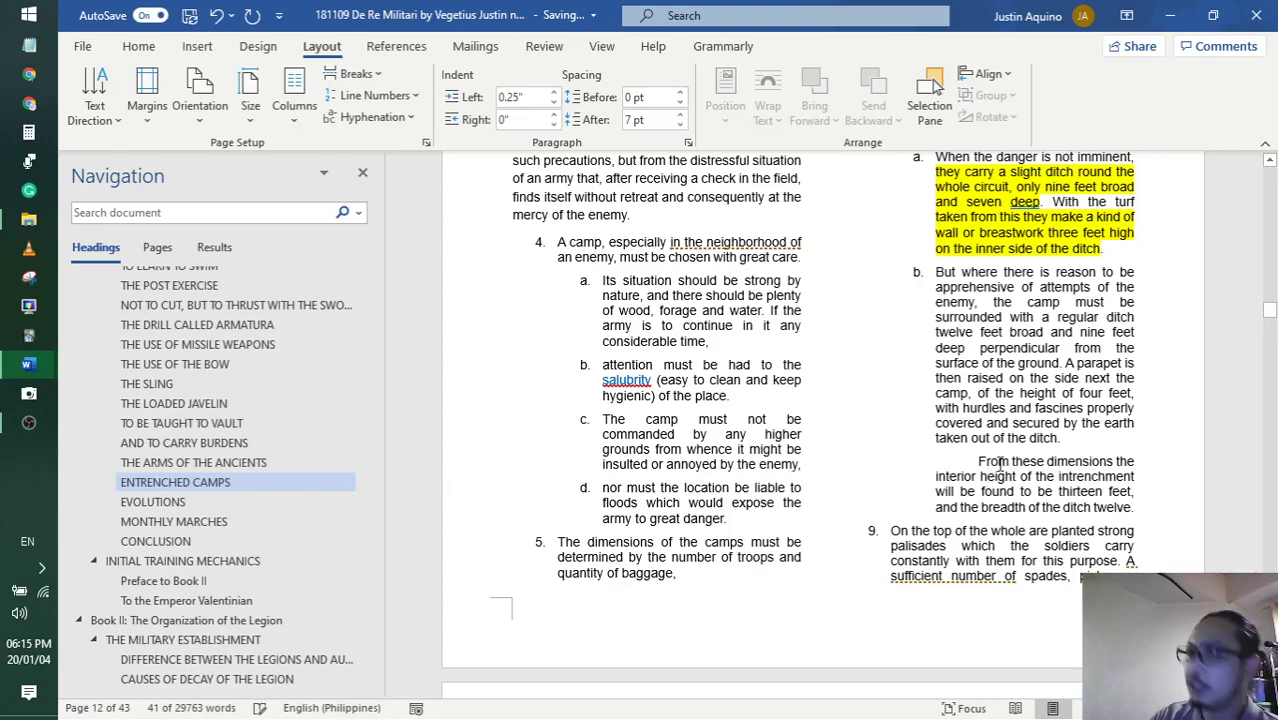
pyautogui.scroll(-2, 1000, 462)
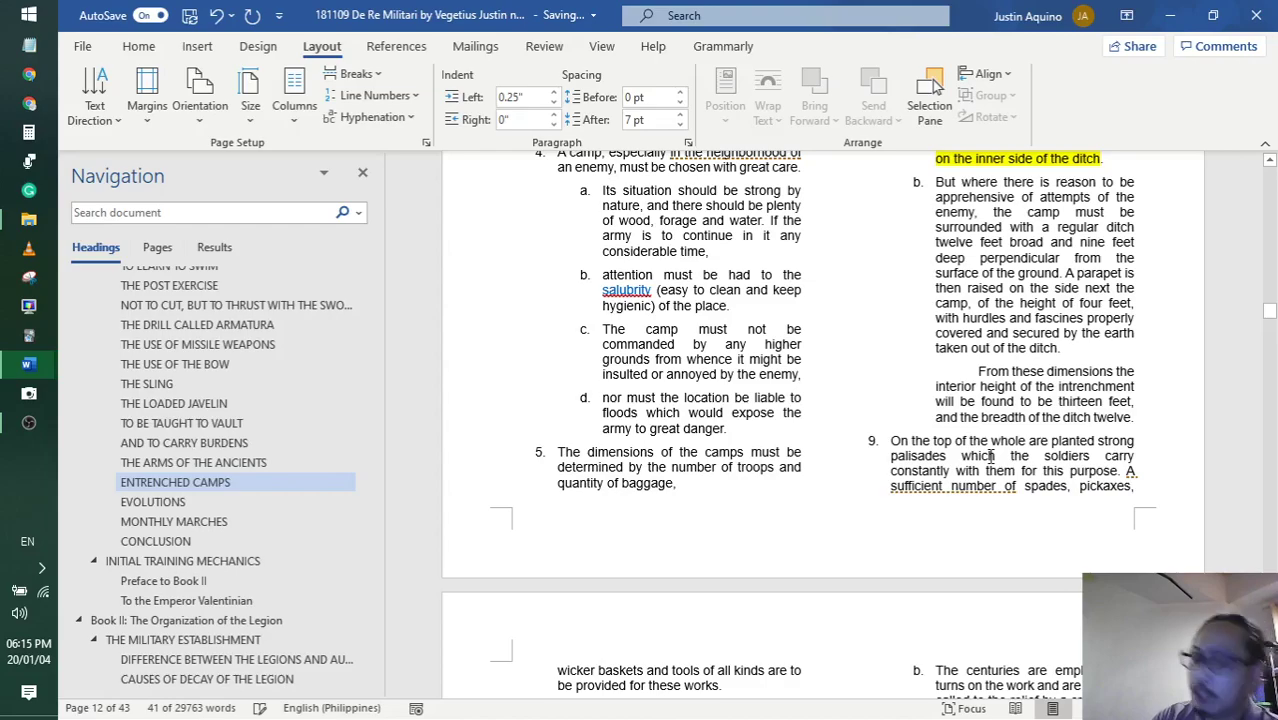
pyautogui.click(1112, 421)
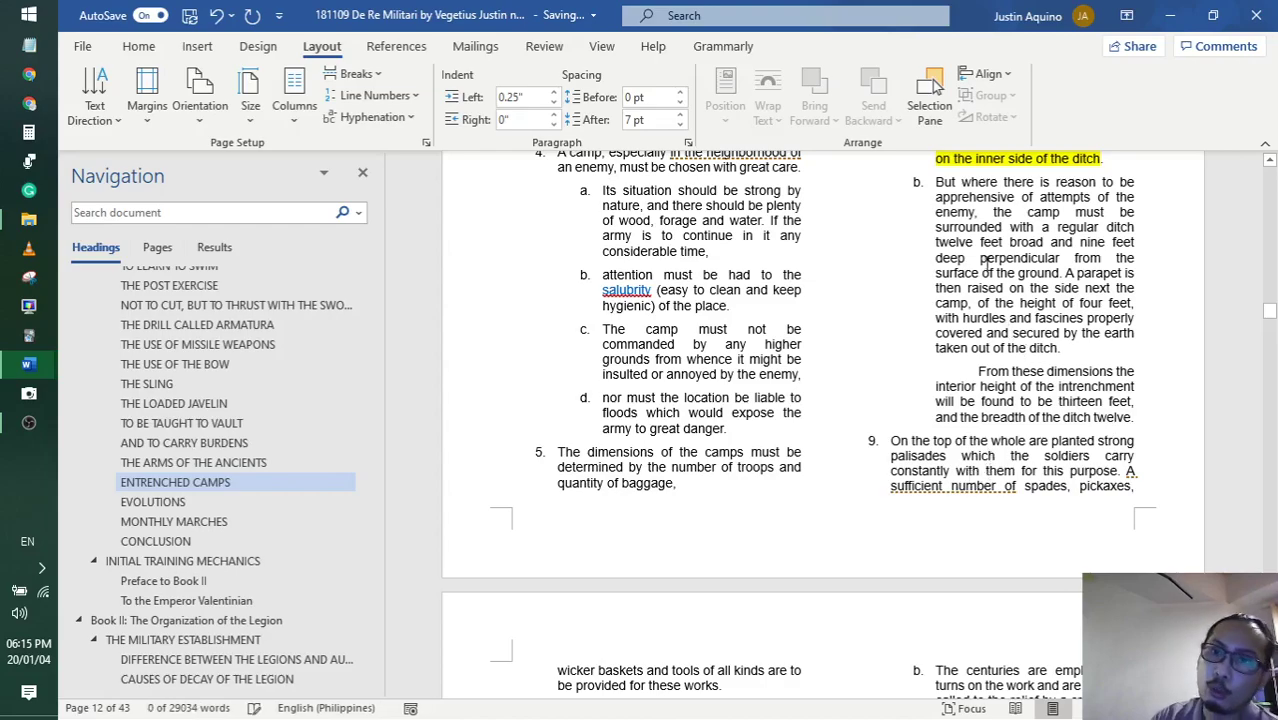
pyautogui.moveTo(980, 258); pyautogui.dragTo(978, 426)
pyautogui.scroll(10, 985, 420)
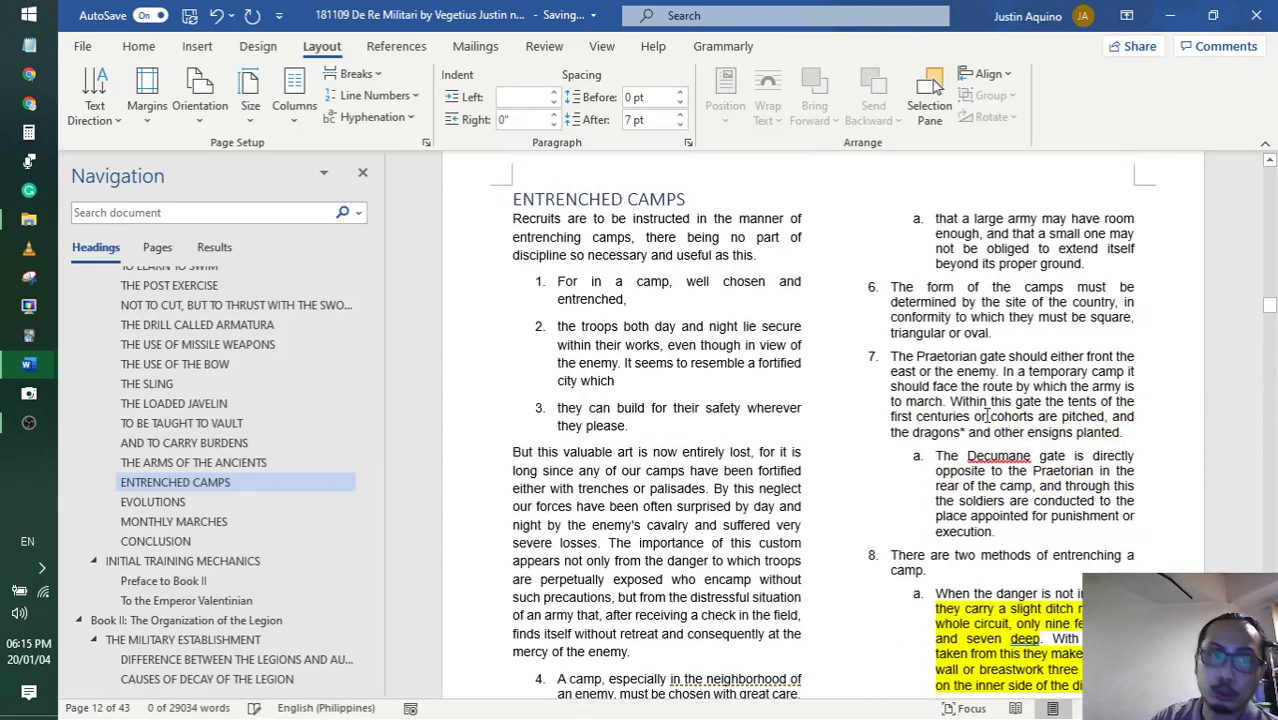
pyautogui.scroll(-10, 987, 414)
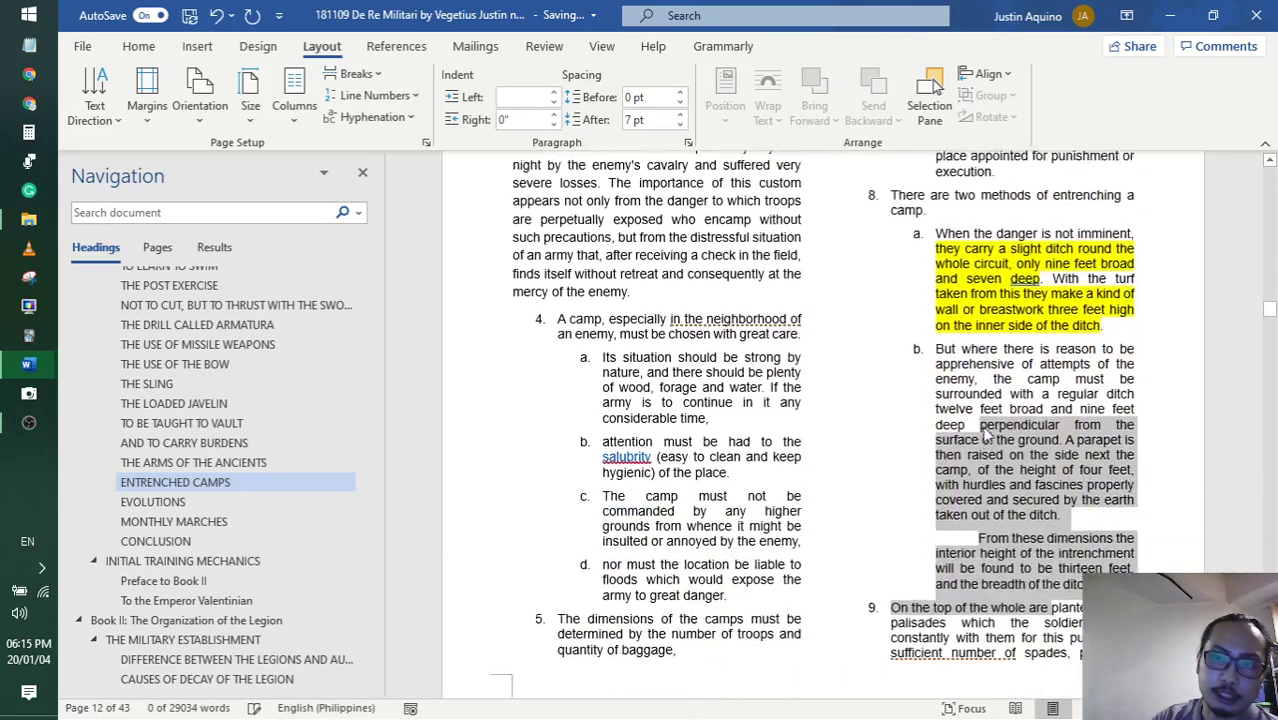
pyautogui.scroll(-3, 981, 428)
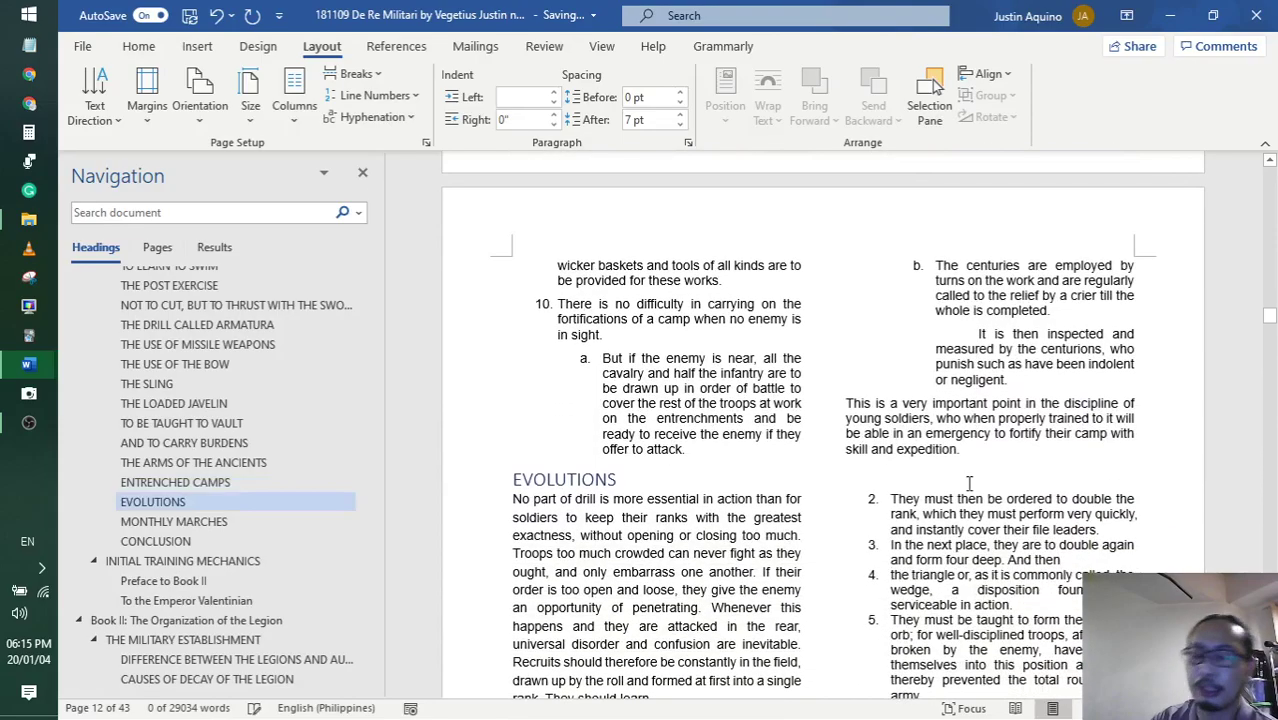
pyautogui.scroll(12, 871, 521)
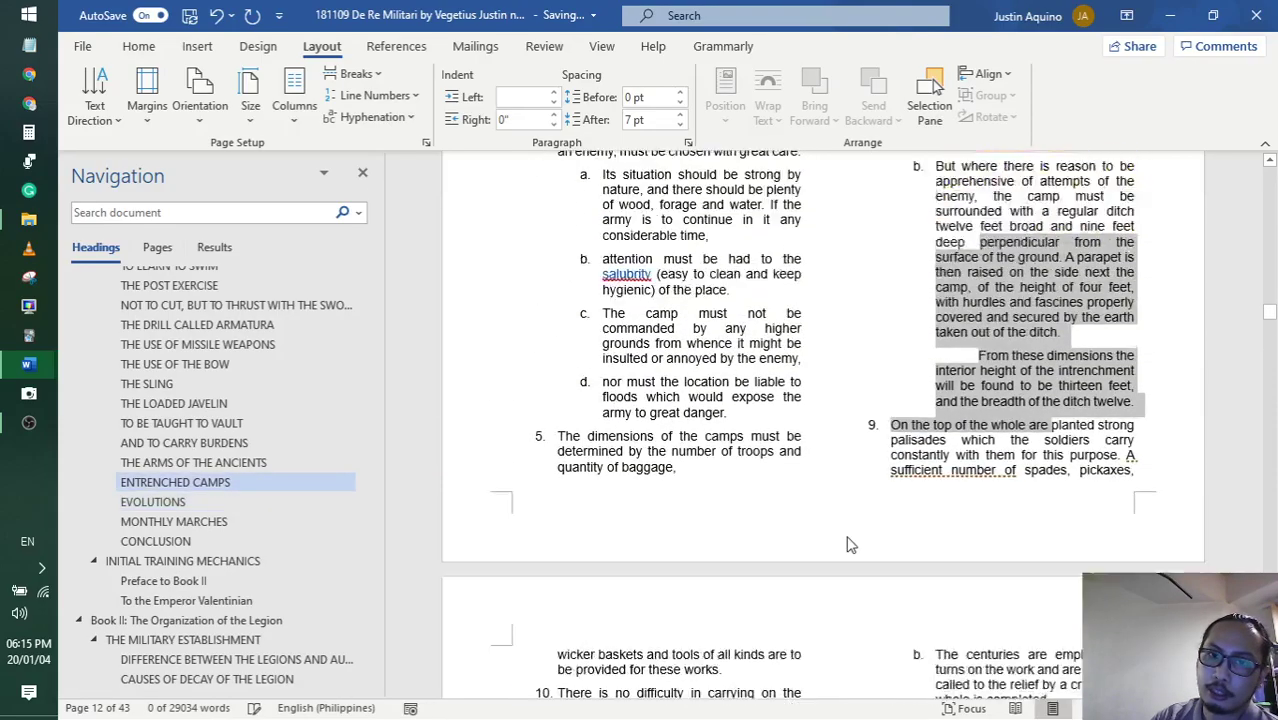
pyautogui.scroll(2, 842, 540)
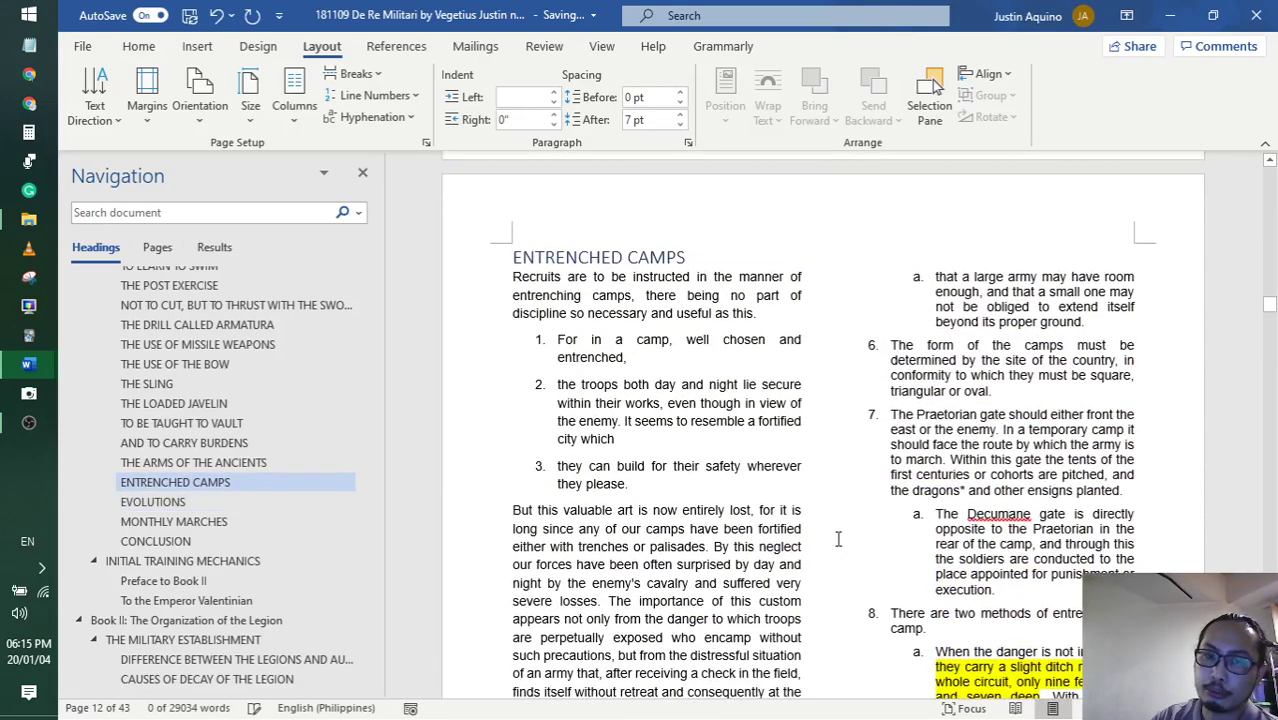
pyautogui.scroll(-3, 771, 497)
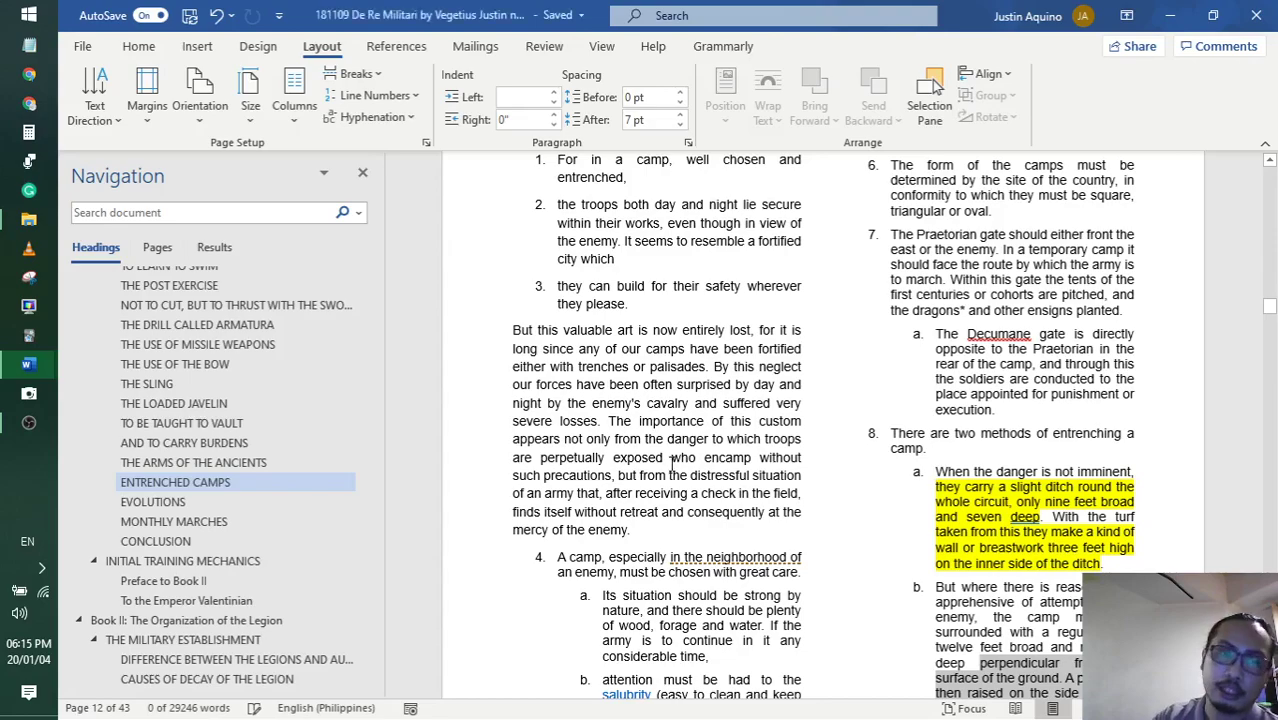
pyautogui.scroll(-5, 680, 480)
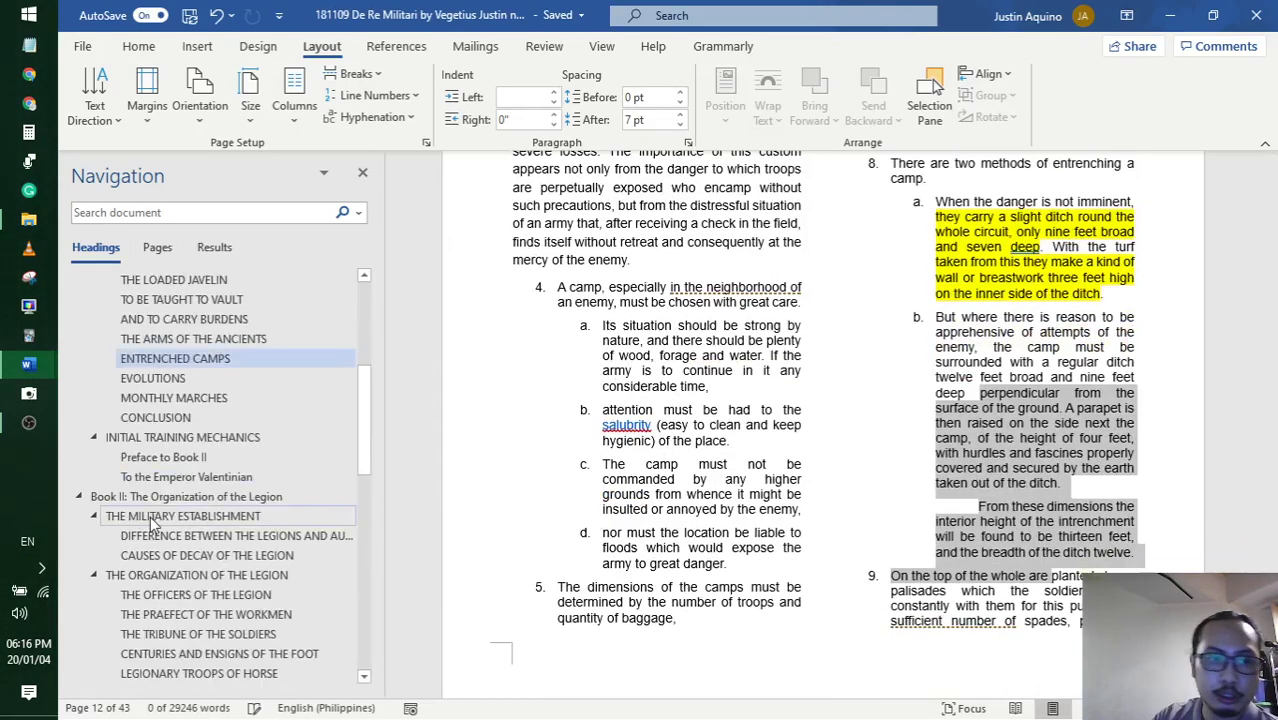
# - Review the column layout of the Evolutions, Monthly Marches and Conclusion sections and return to Entrenched Camps
pyautogui.click(968, 424)
pyautogui.scroll(-13, 821, 430)
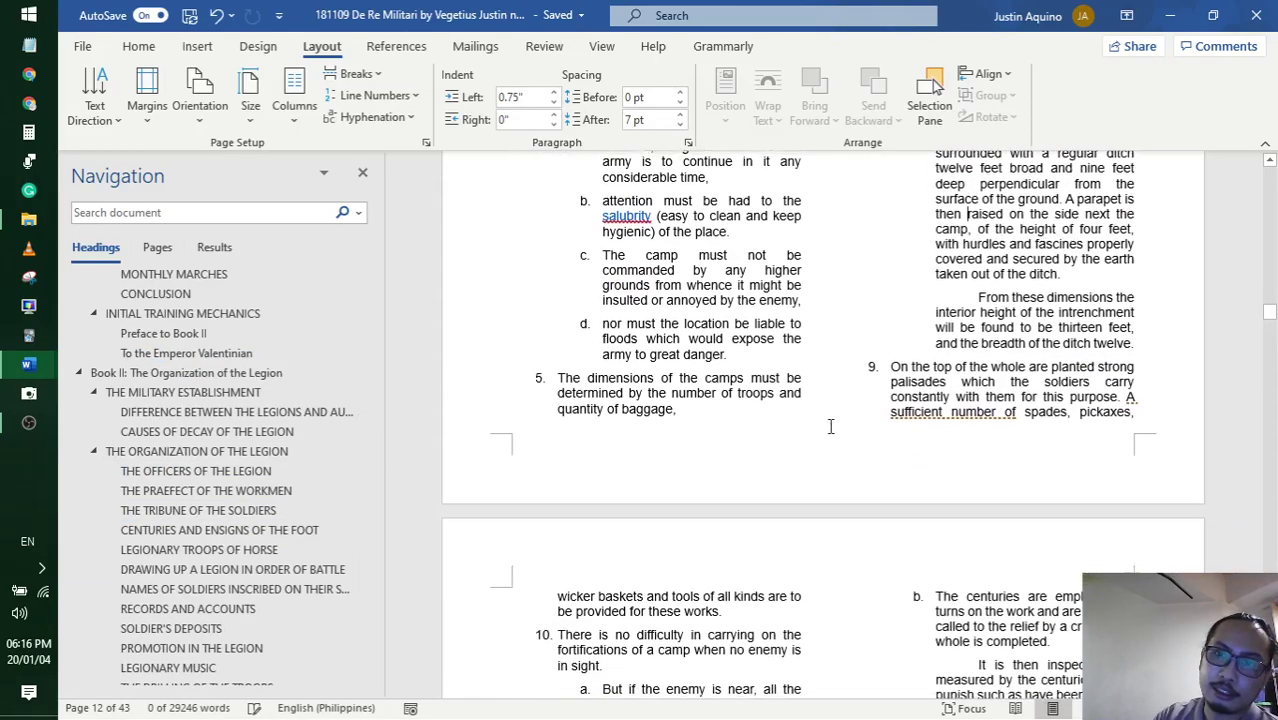
pyautogui.scroll(-3, 789, 428)
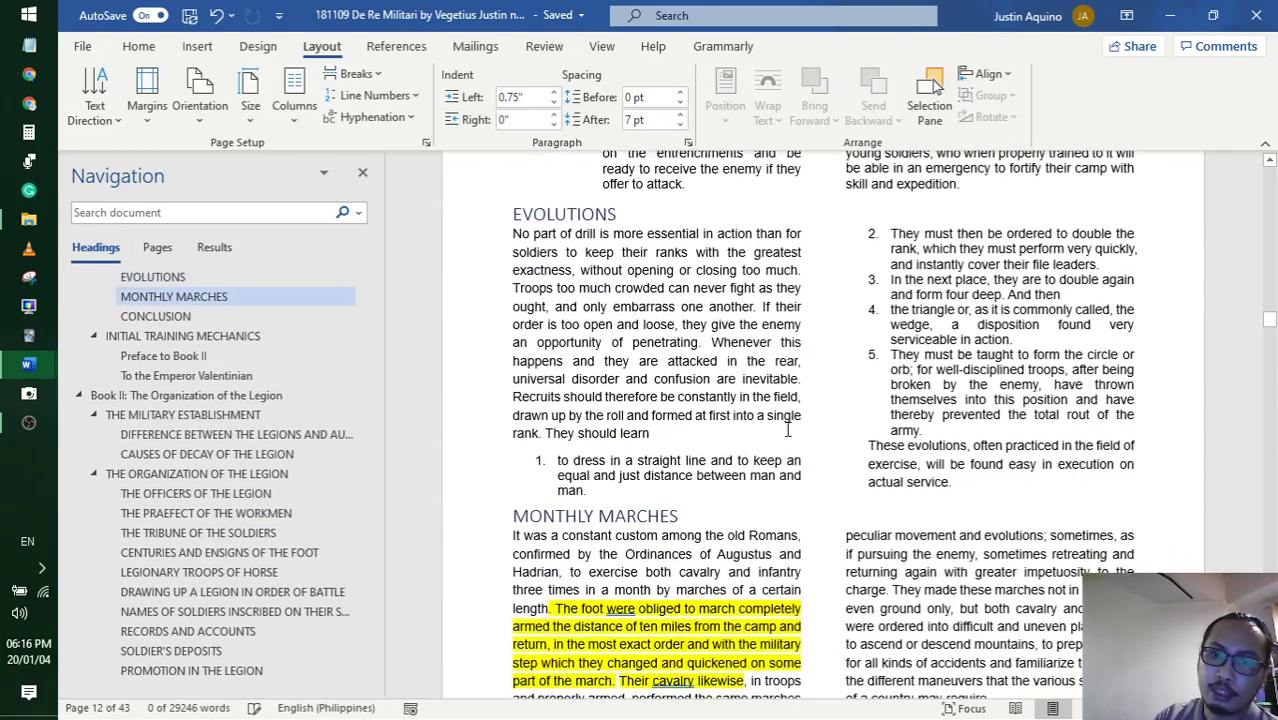
pyautogui.scroll(-3, 789, 428)
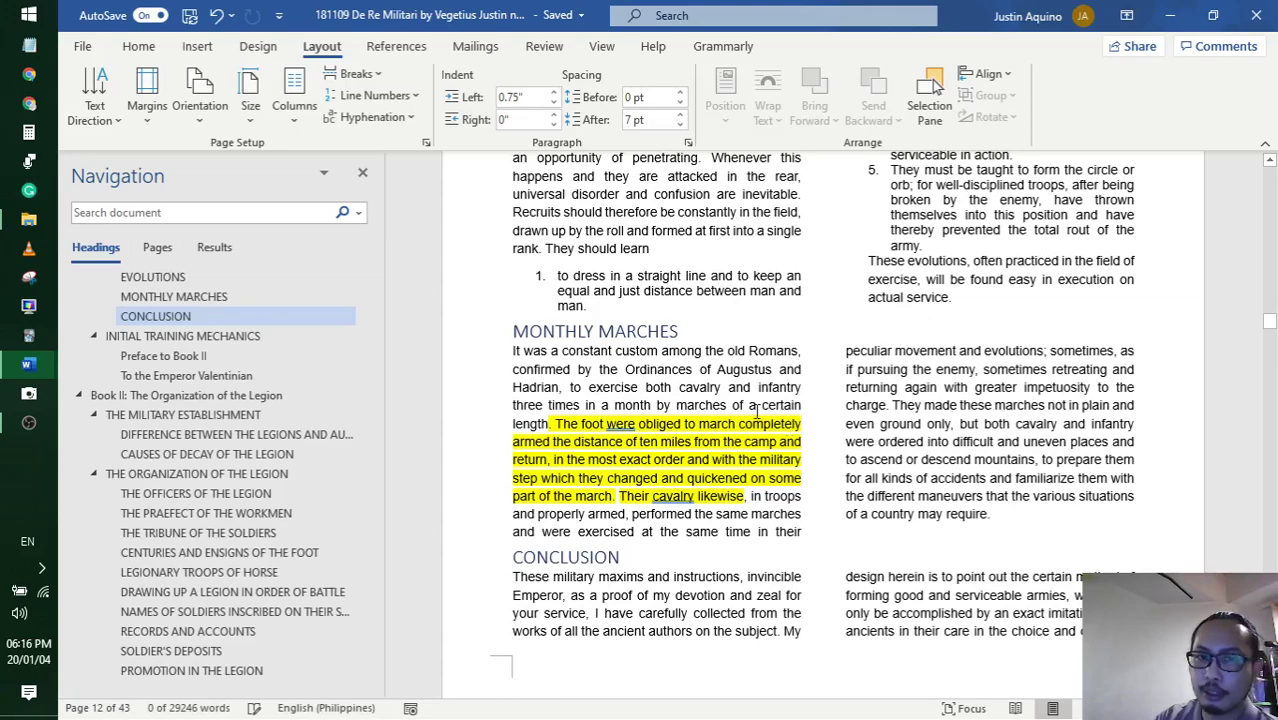
pyautogui.click(757, 410)
pyautogui.scroll(15, 760, 395)
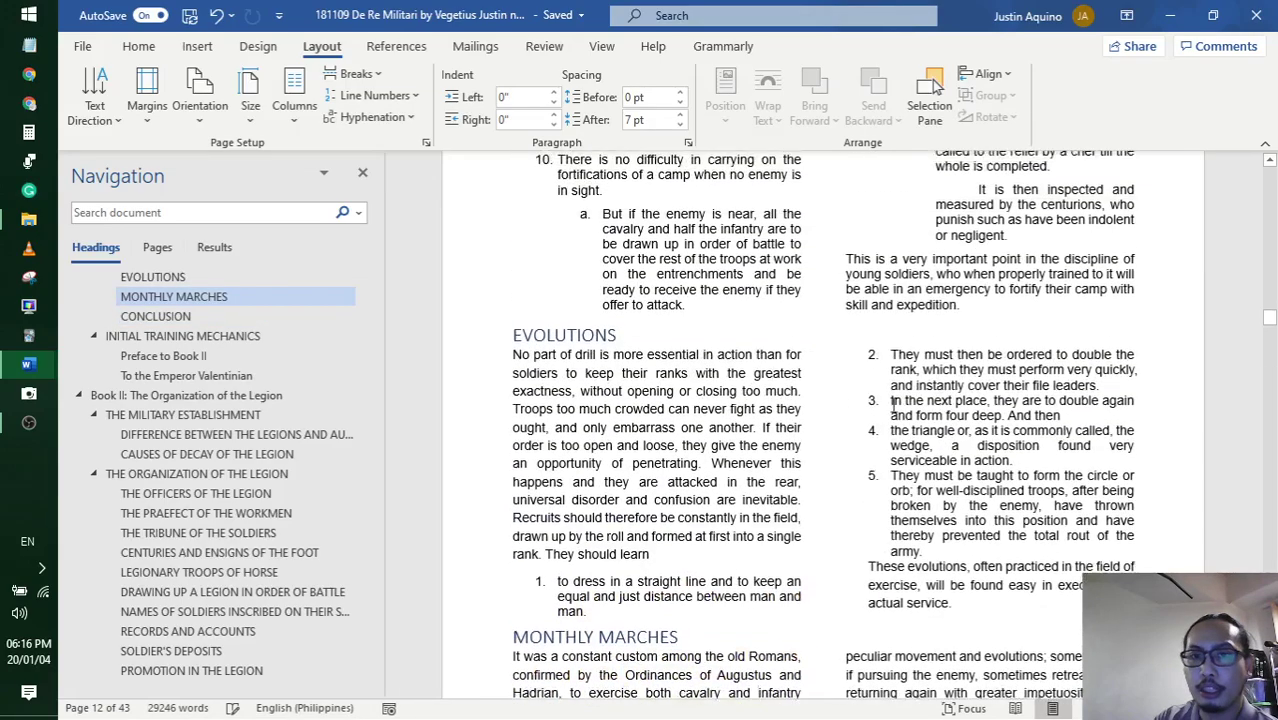
pyautogui.scroll(9, 909, 291)
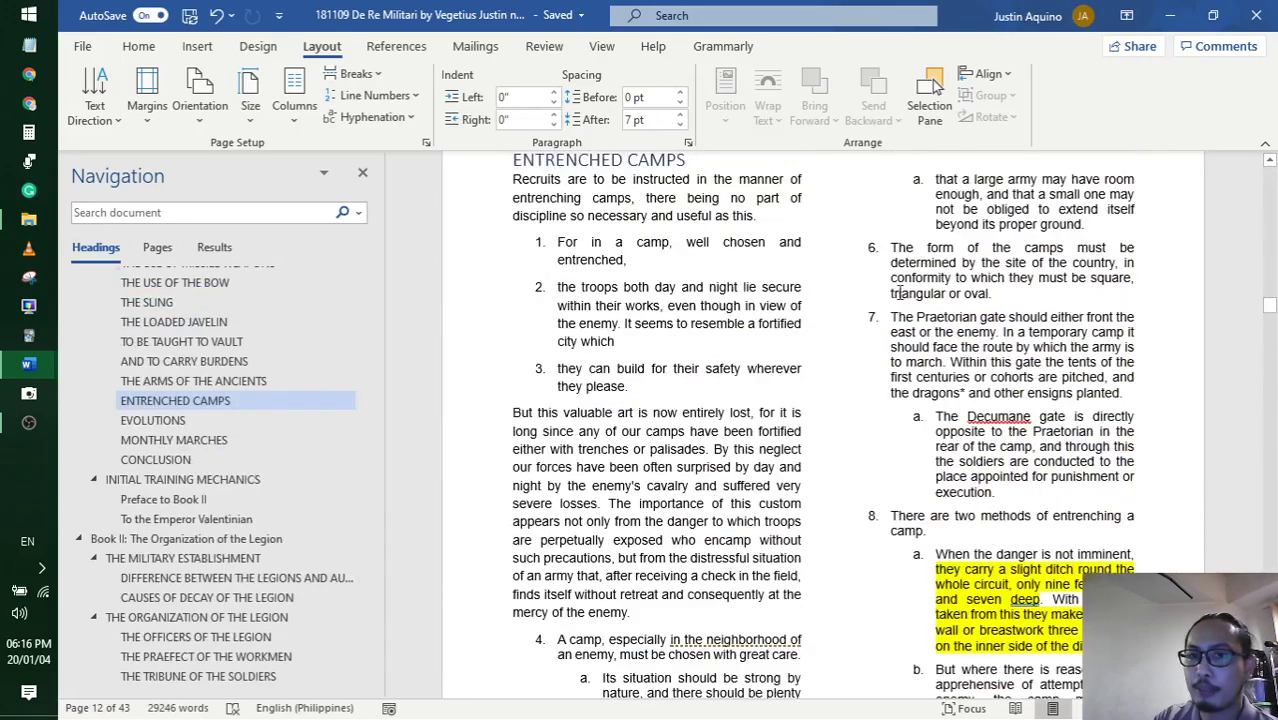
# - Lay out the Entrenched Camps section in three equal-width columns with 0.2" spacing
pyautogui.scroll(-3, 901, 288)
pyautogui.scroll(2, 870, 285)
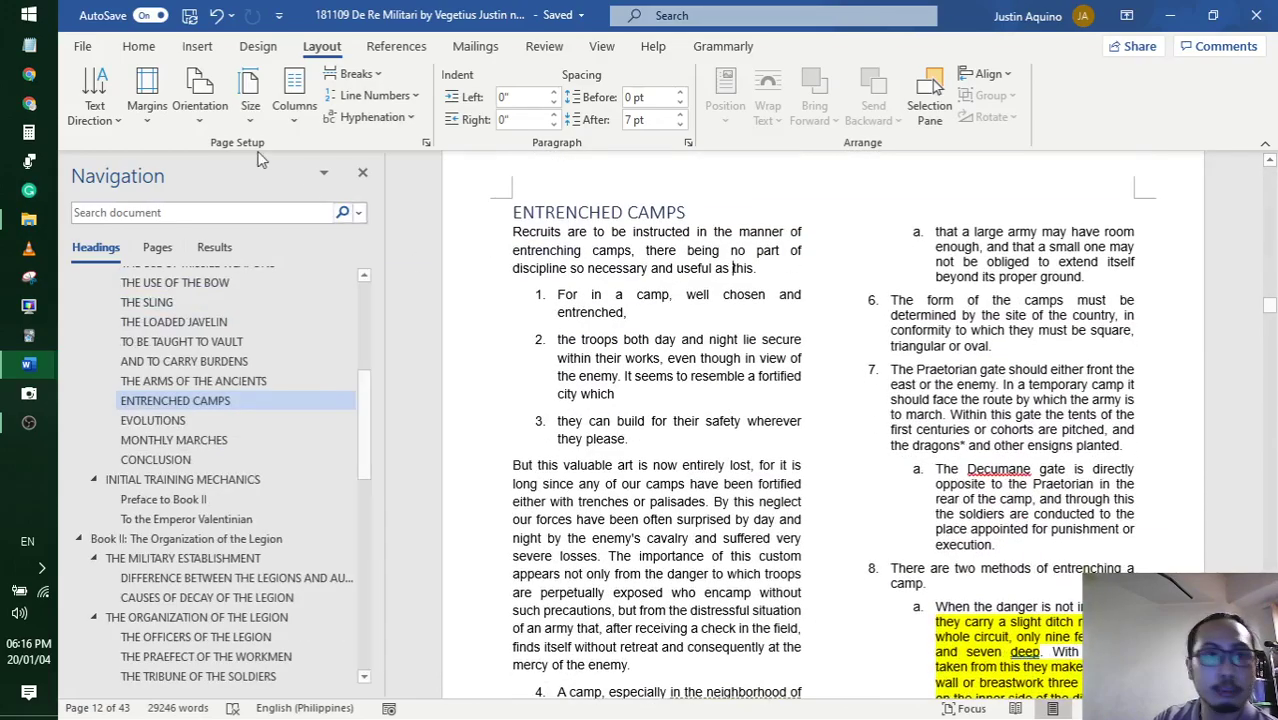
pyautogui.click(296, 112)
pyautogui.click(338, 266)
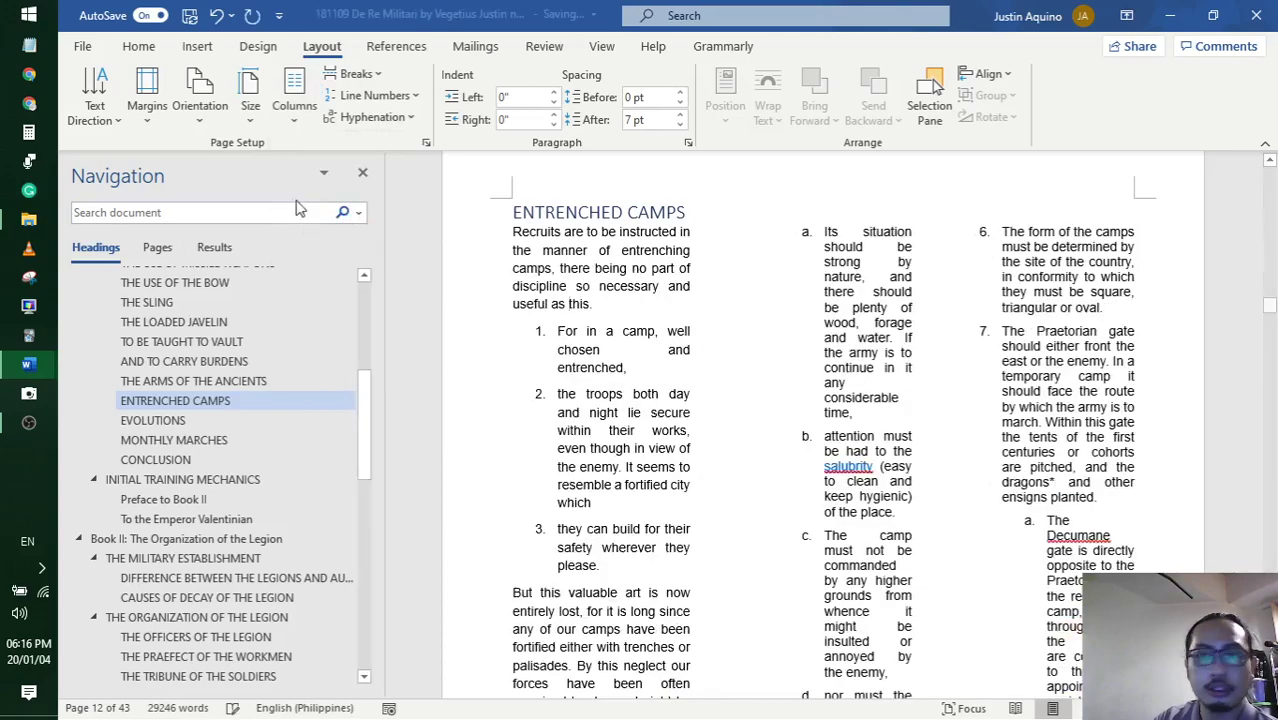
pyautogui.click(296, 110)
pyautogui.click(345, 376)
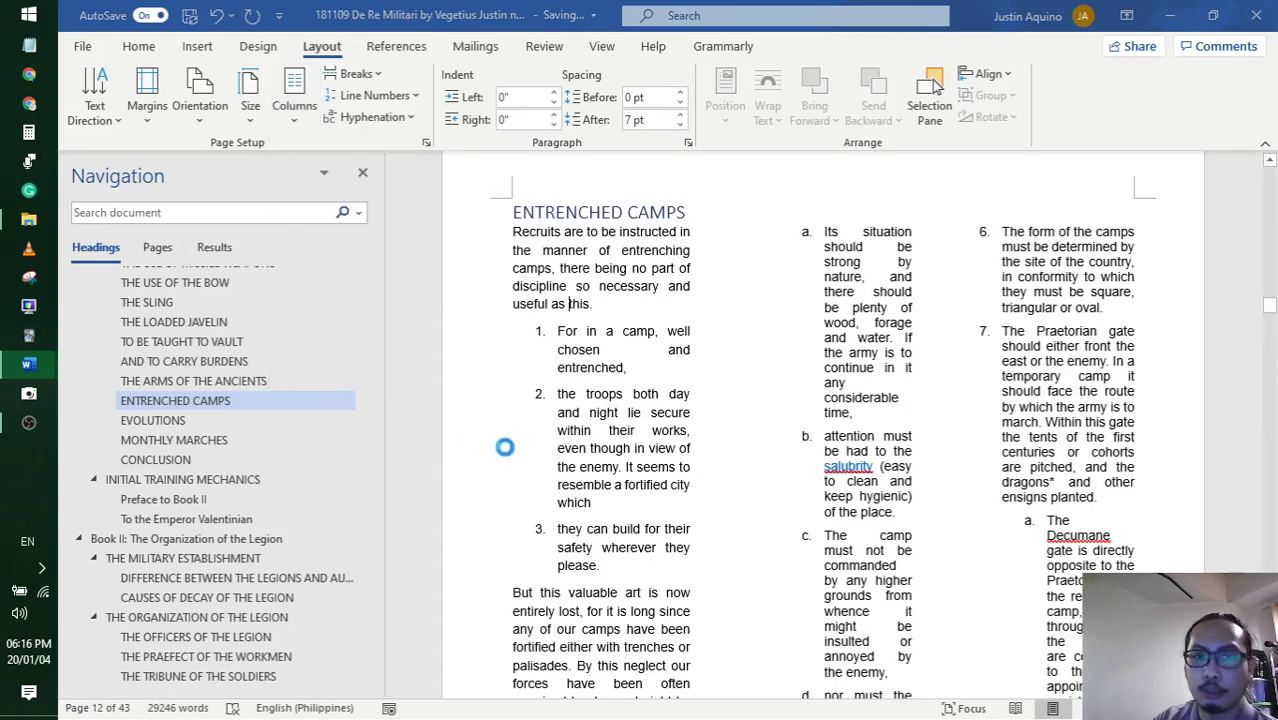
pyautogui.click(284, 417)
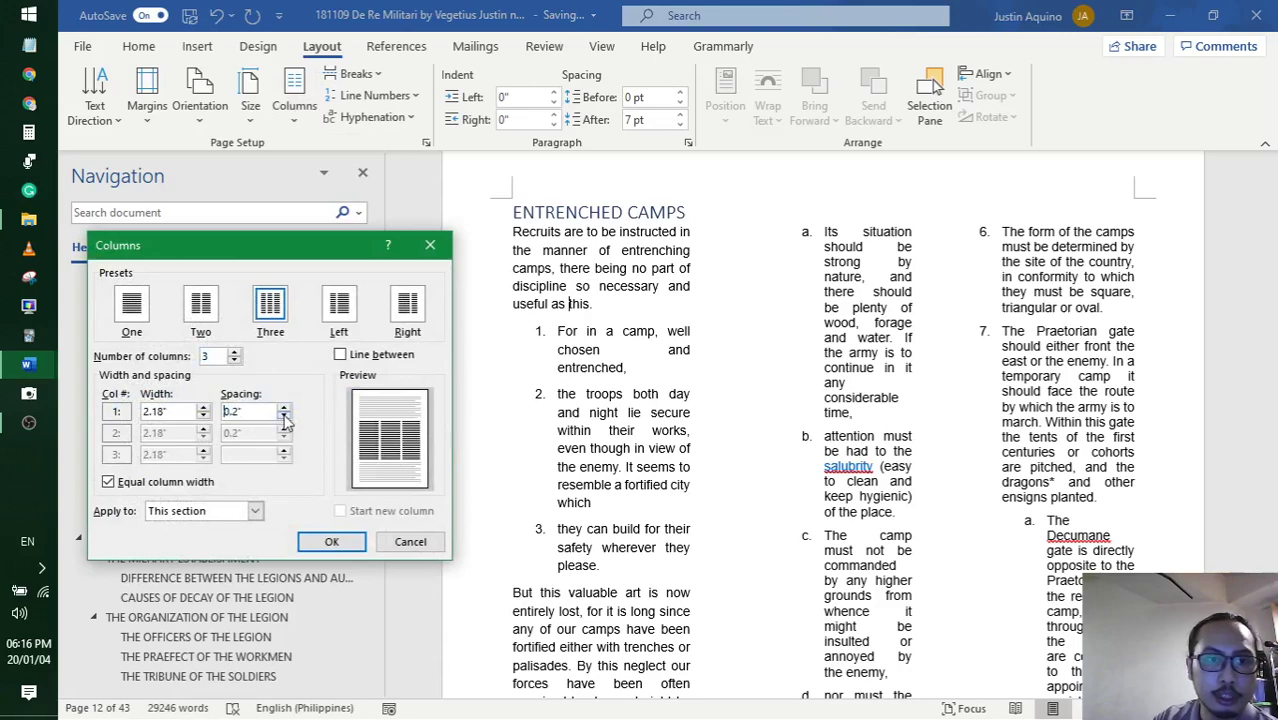
pyautogui.click(330, 541)
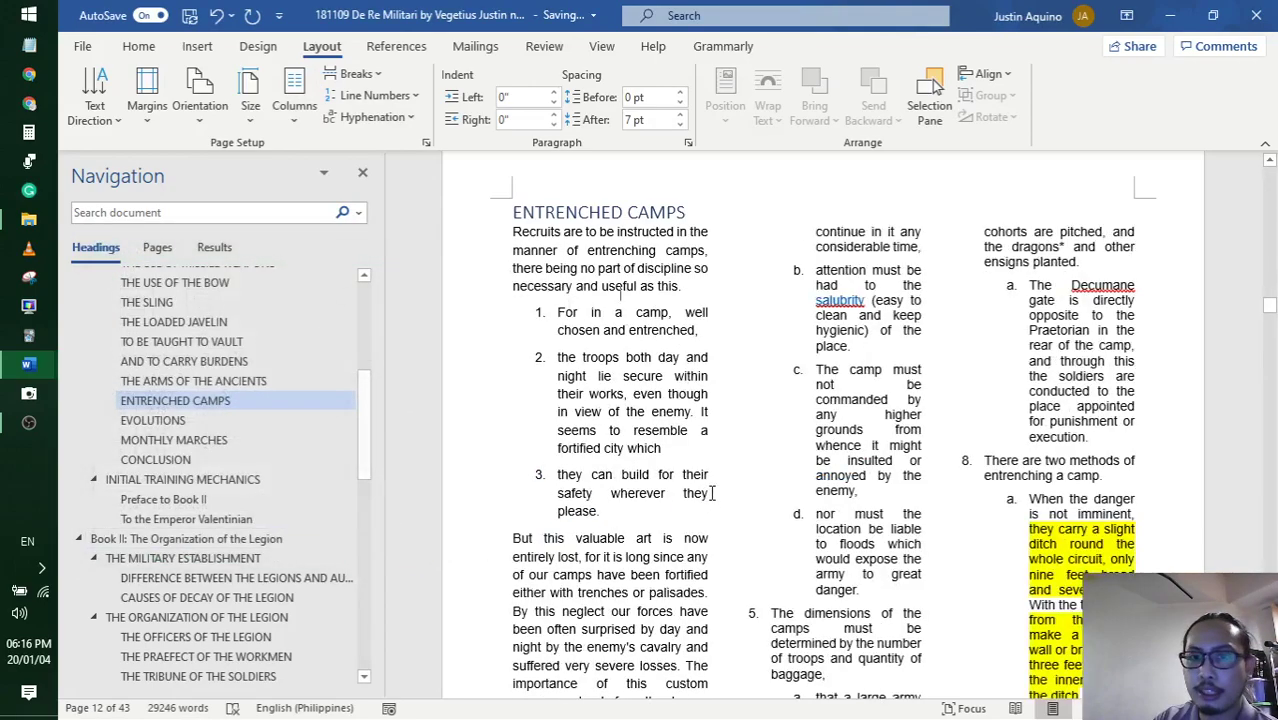
# - Highlight the start of item 5 under Entrenched Camps and return the section to two columns
pyautogui.scroll(-2, 740, 450)
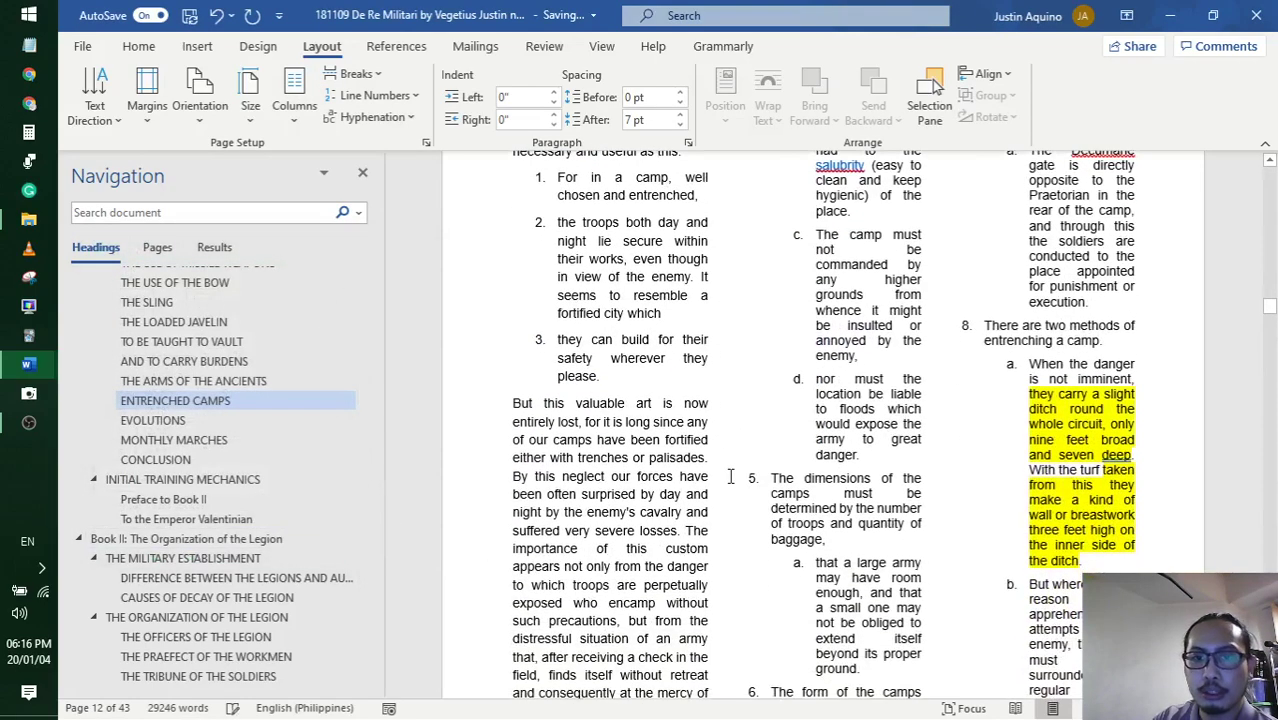
pyautogui.moveTo(742, 478); pyautogui.dragTo(834, 509)
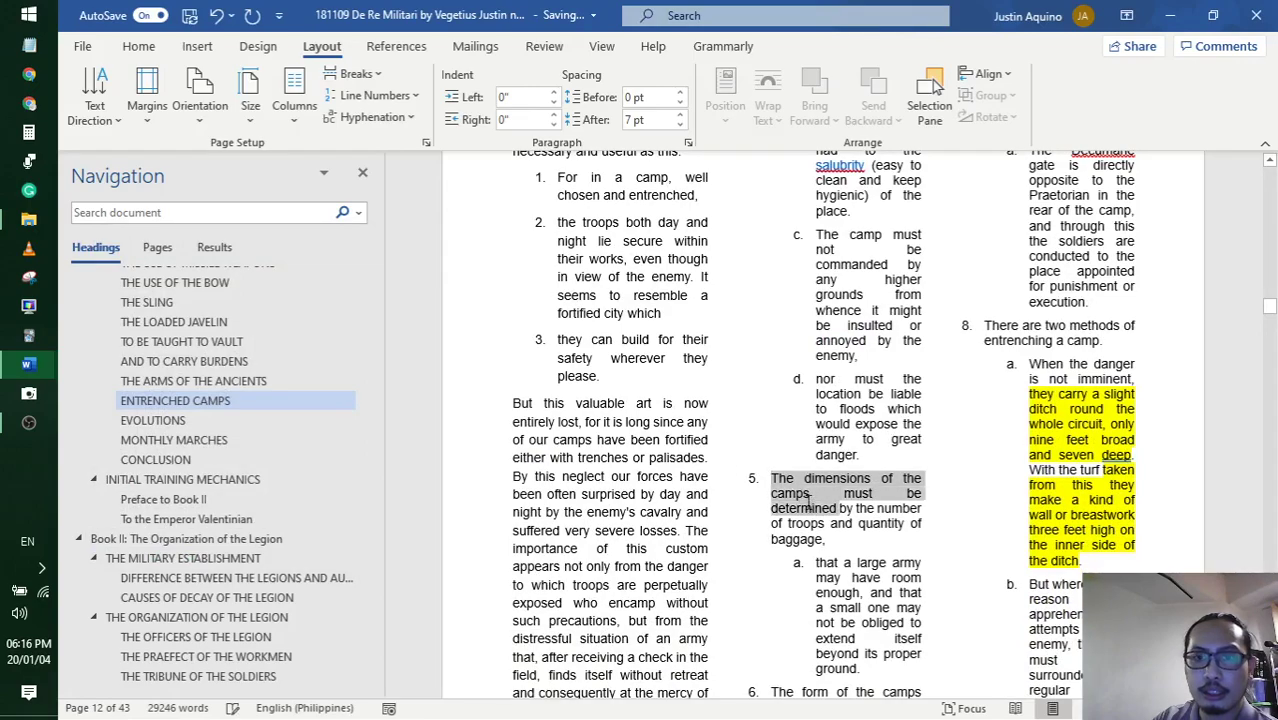
pyautogui.click(300, 130)
pyautogui.click(337, 200)
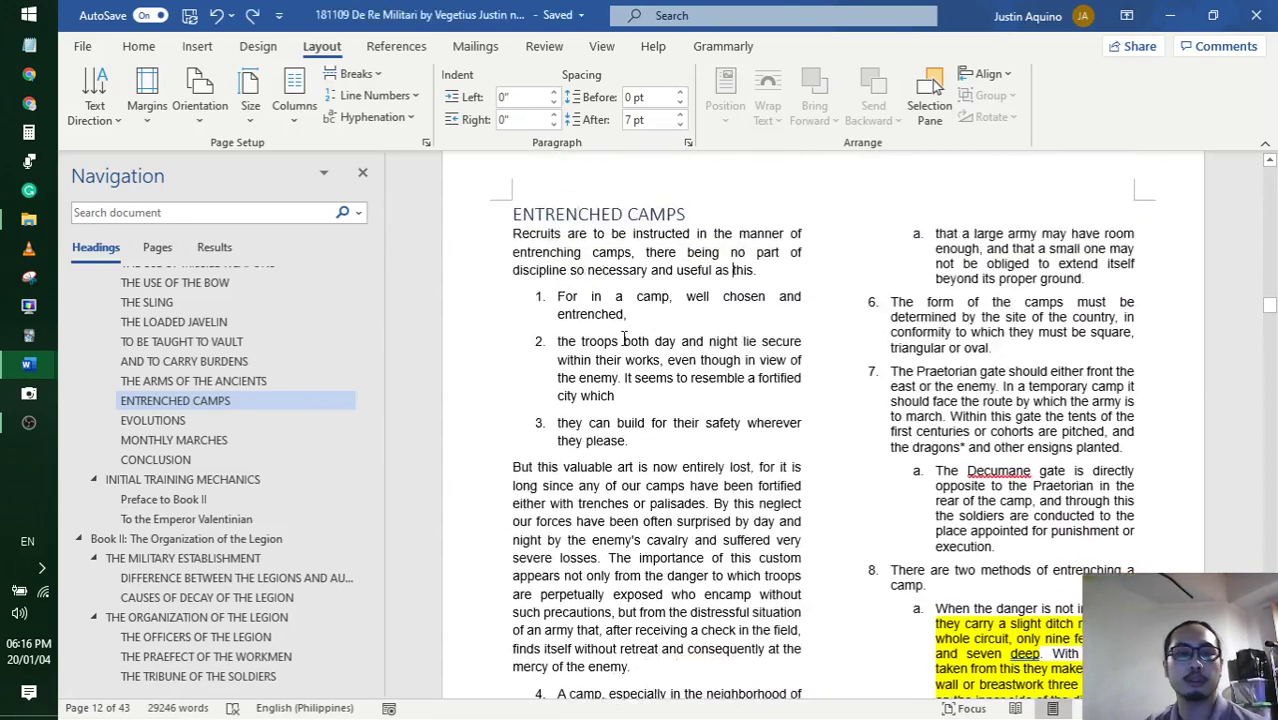
# - Set the spacing between the two equal-width columns of the Entrenched Camps section to 0.3"
pyautogui.click(290, 133)
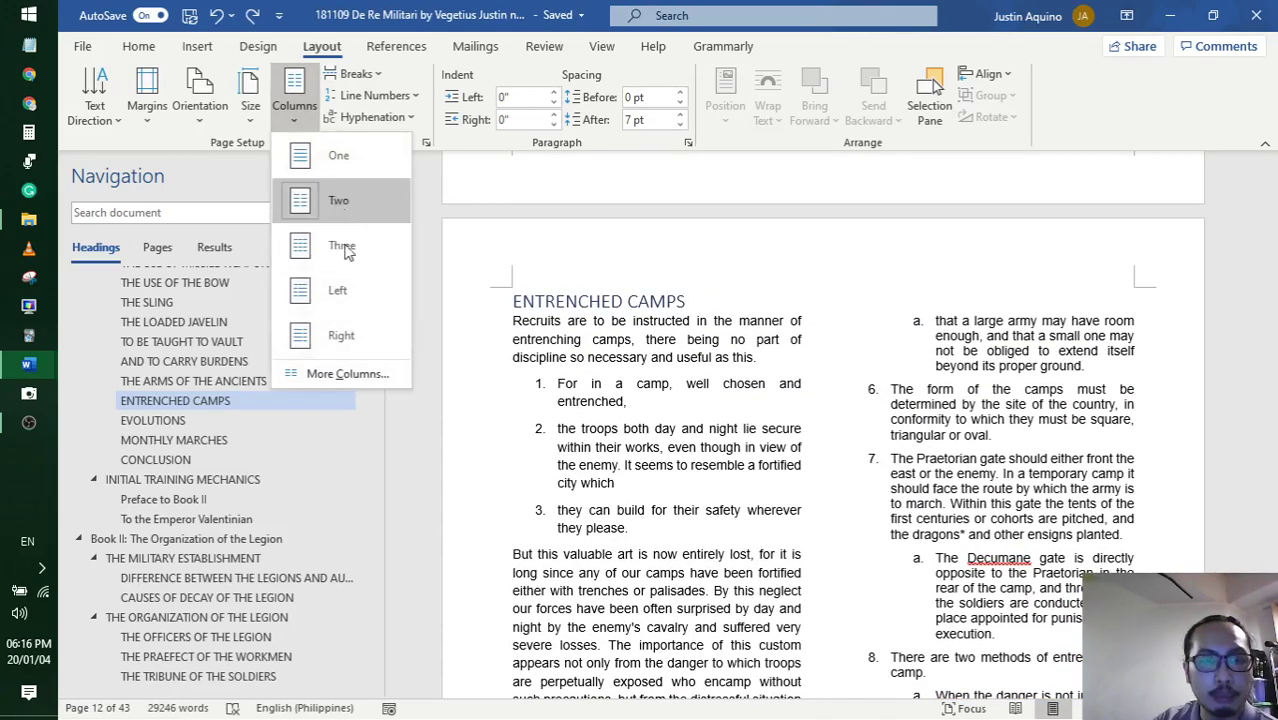
pyautogui.click(338, 372)
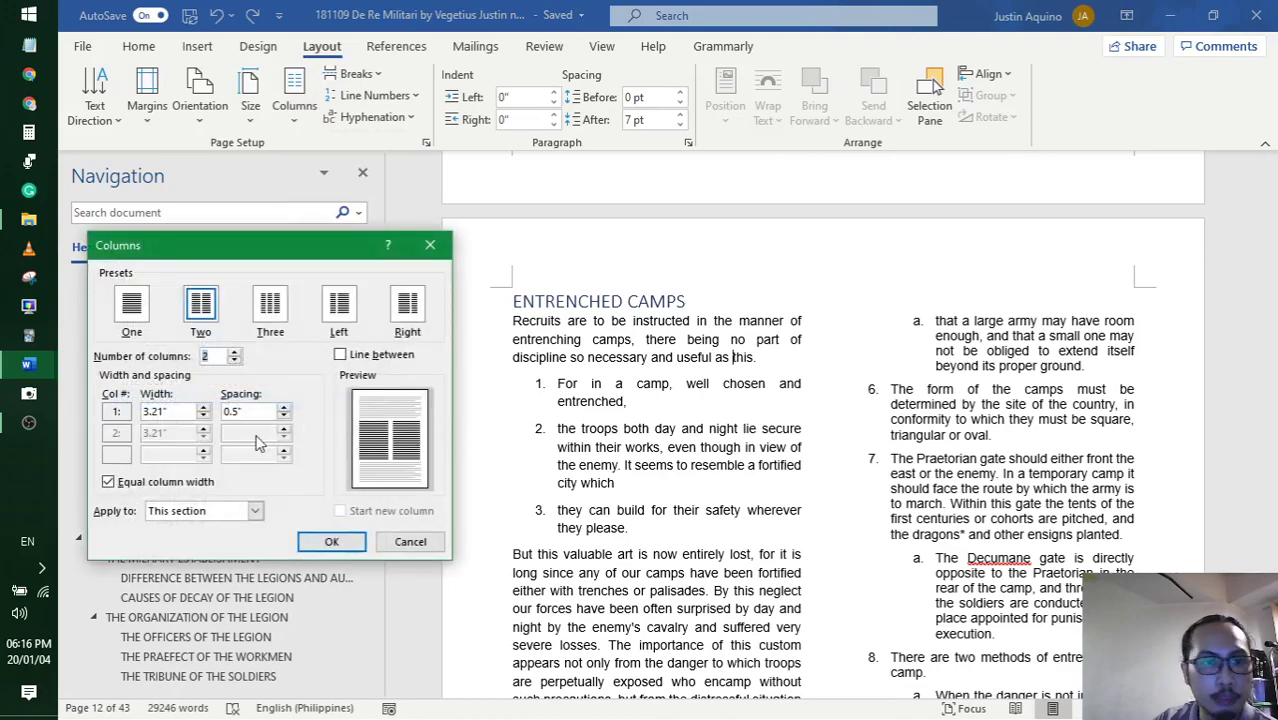
pyautogui.click(284, 417)
pyautogui.click(284, 417)
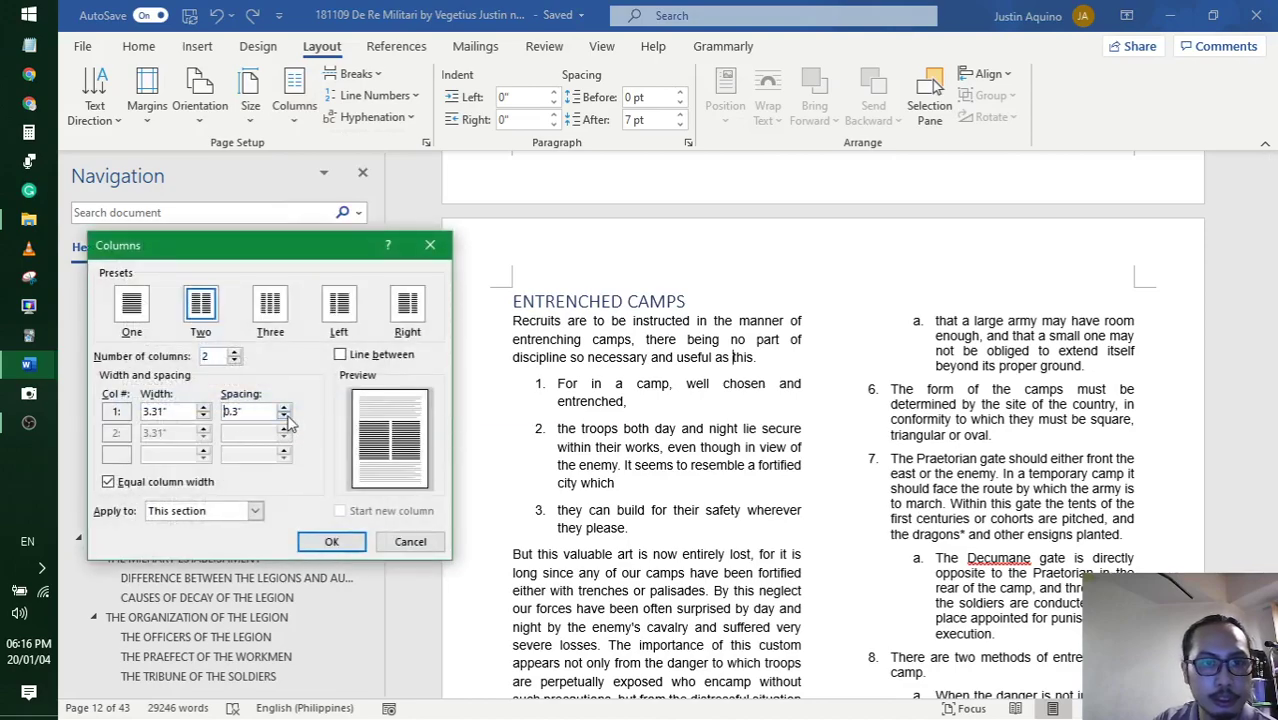
pyautogui.click(331, 541)
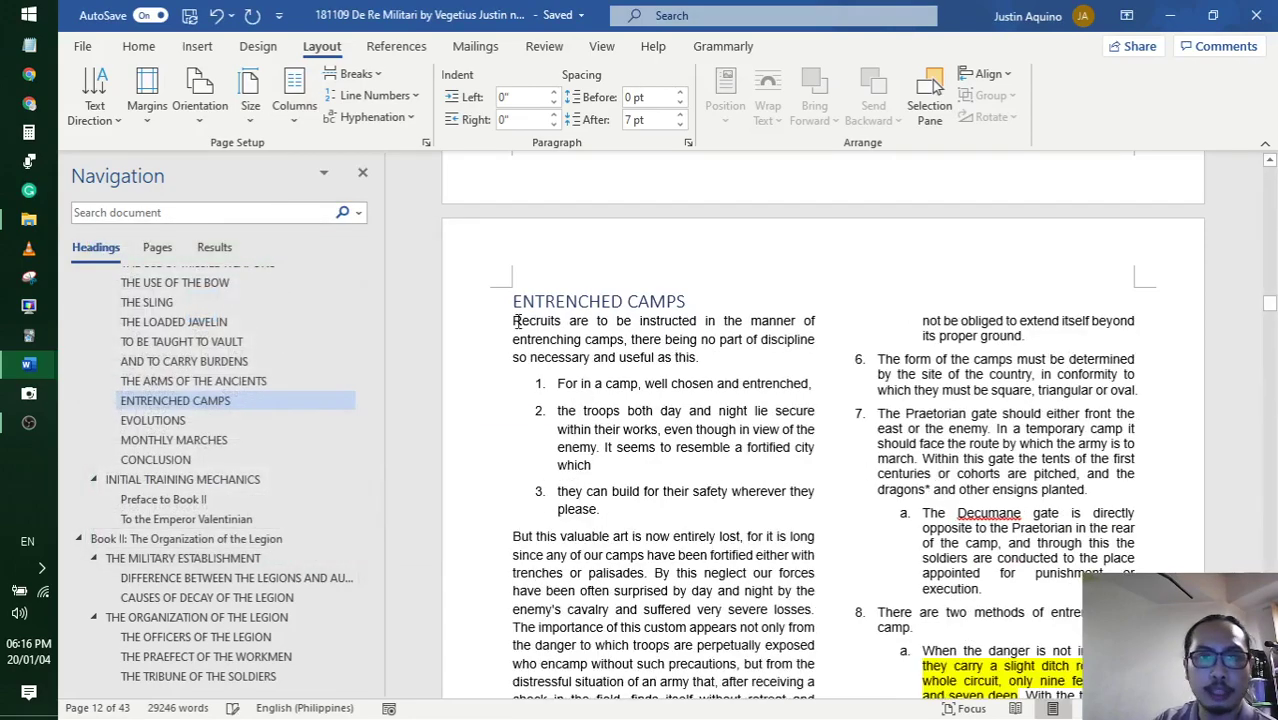
# - Select the Entrenched Camps body text from its opening paragraph through the end of item 9
pyautogui.scroll(-10, 1036, 485)
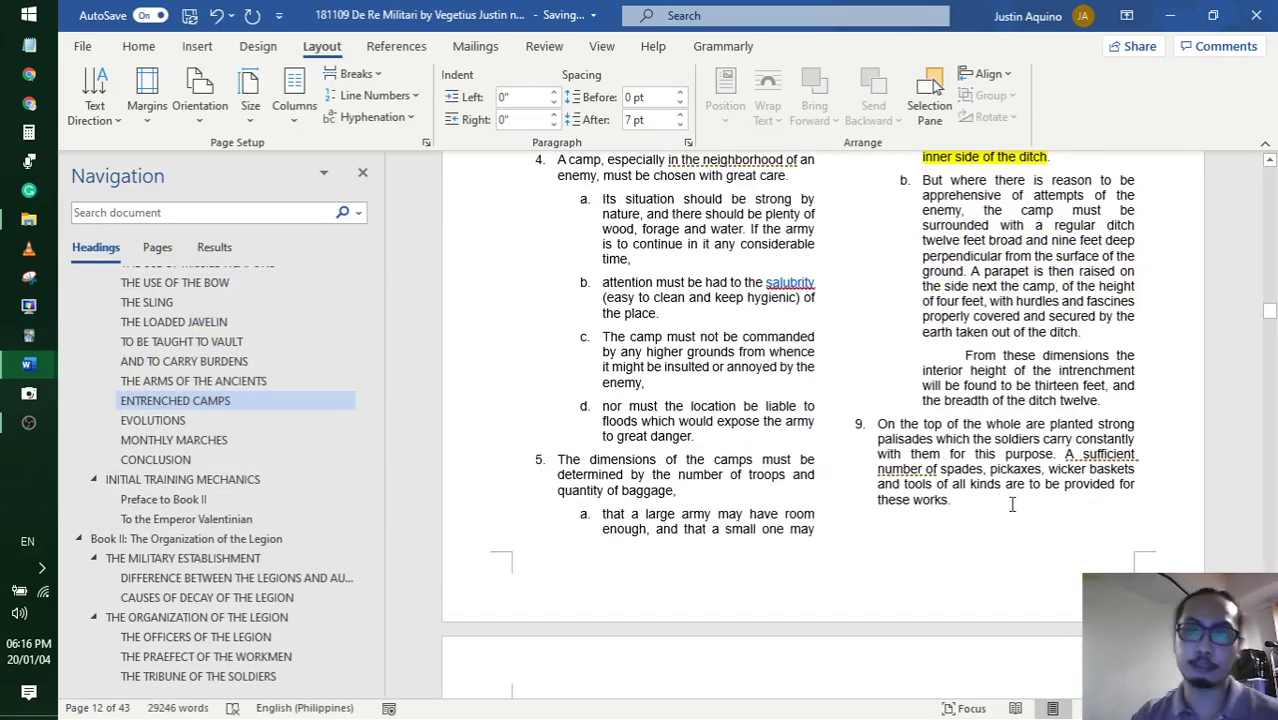
pyautogui.keyDown('shift'); pyautogui.click(978, 510); pyautogui.keyUp('shift')
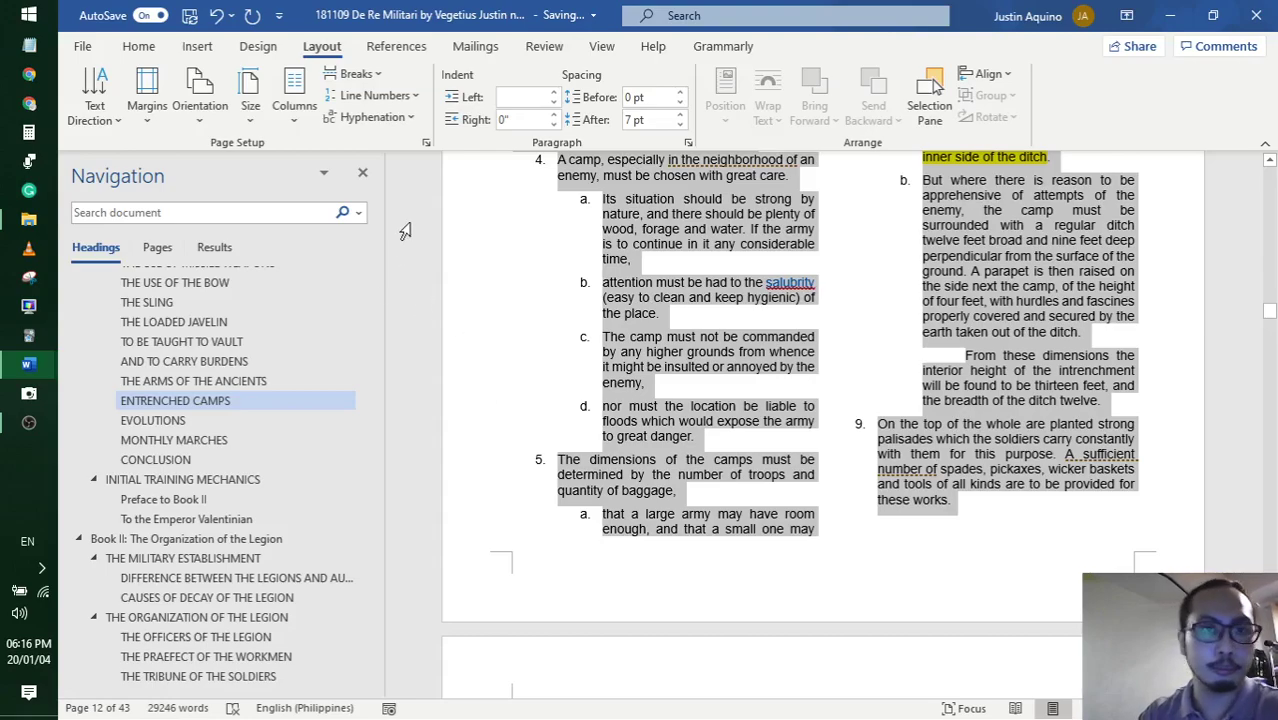
# - Try the Normal style on the selected Entrenched Camps text, check the layout and undo the style change
pyautogui.click(138, 46)
pyautogui.click(752, 92)
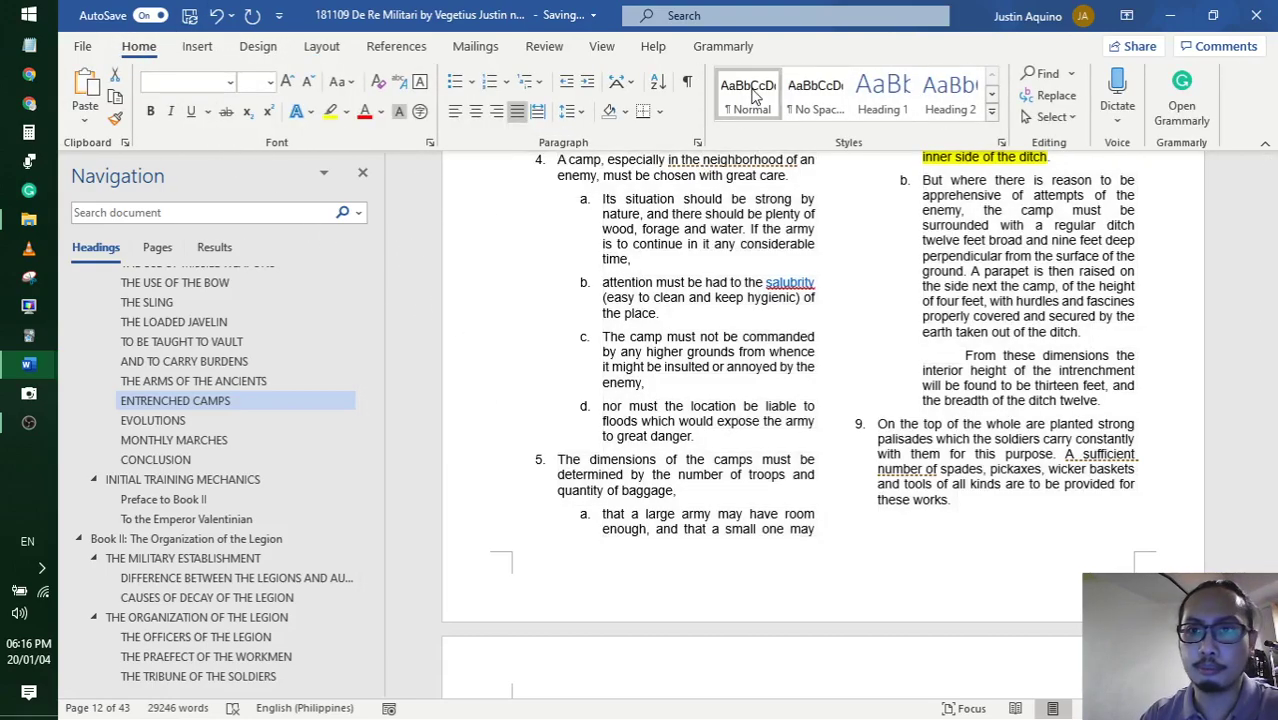
pyautogui.scroll(8, 805, 295)
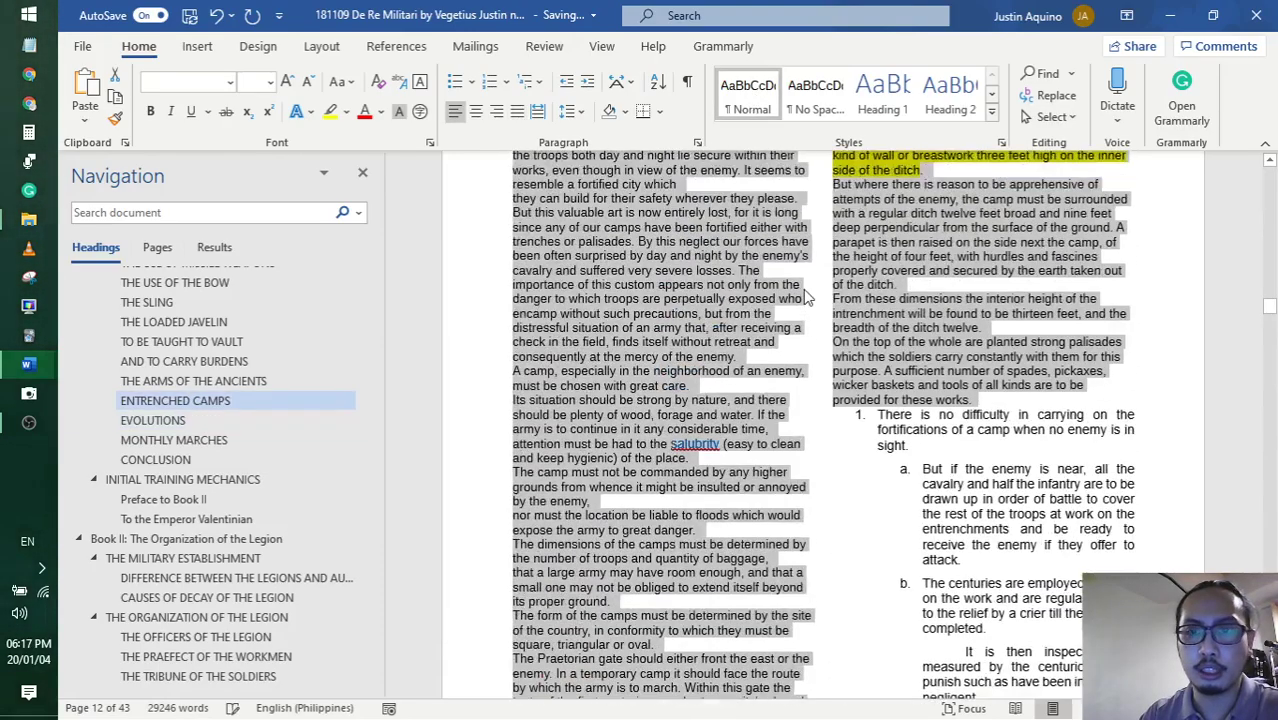
pyautogui.scroll(4, 808, 295)
pyautogui.scroll(-6, 808, 295)
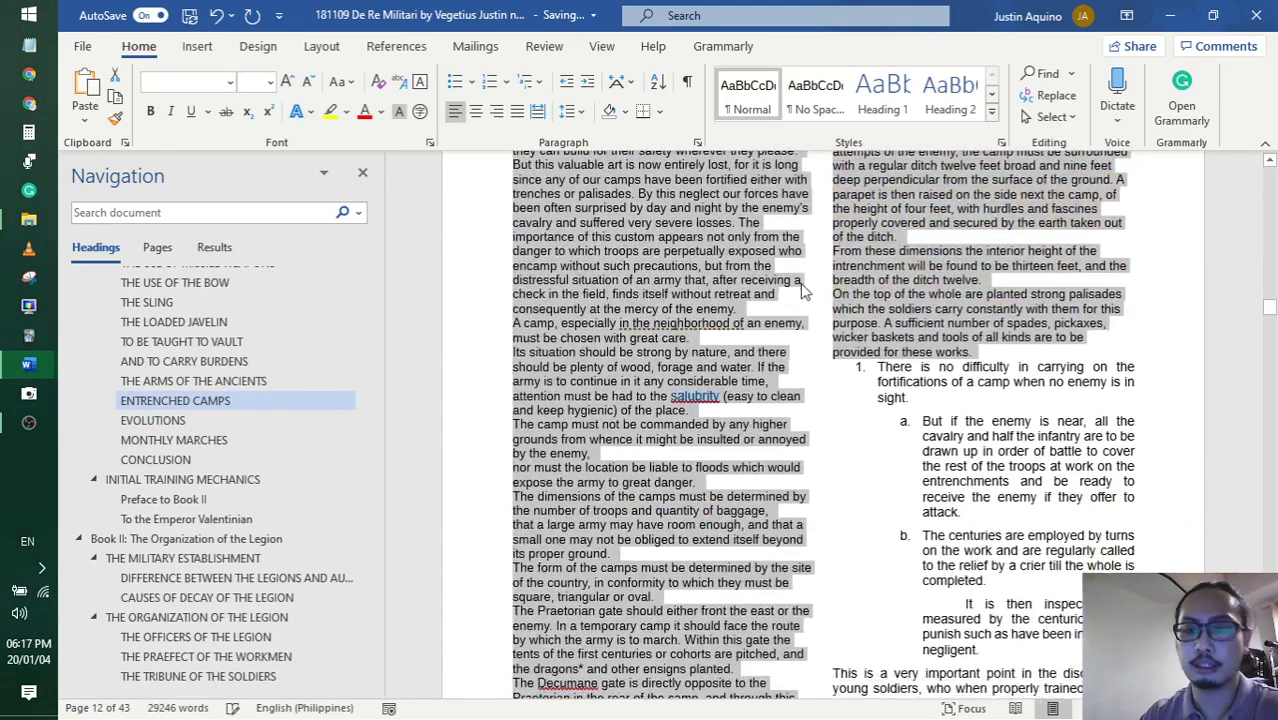
pyautogui.scroll(-4, 810, 292)
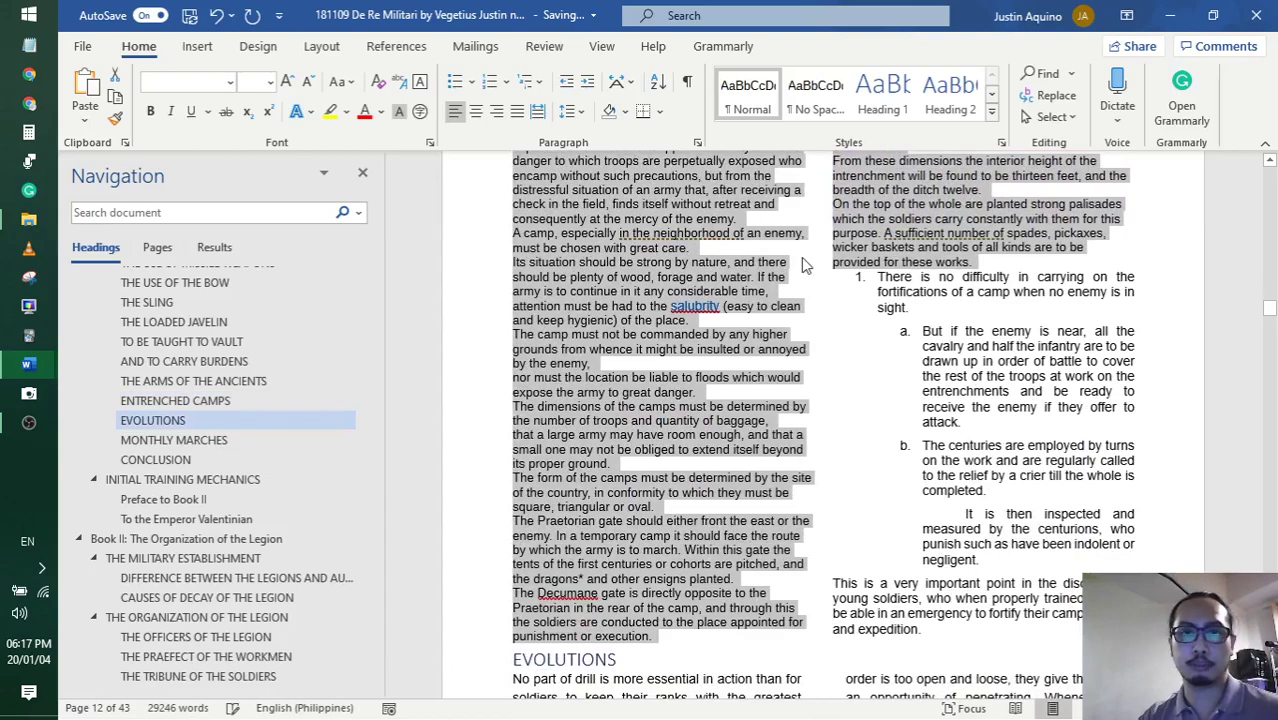
pyautogui.hotkey('ctrl', 'z')
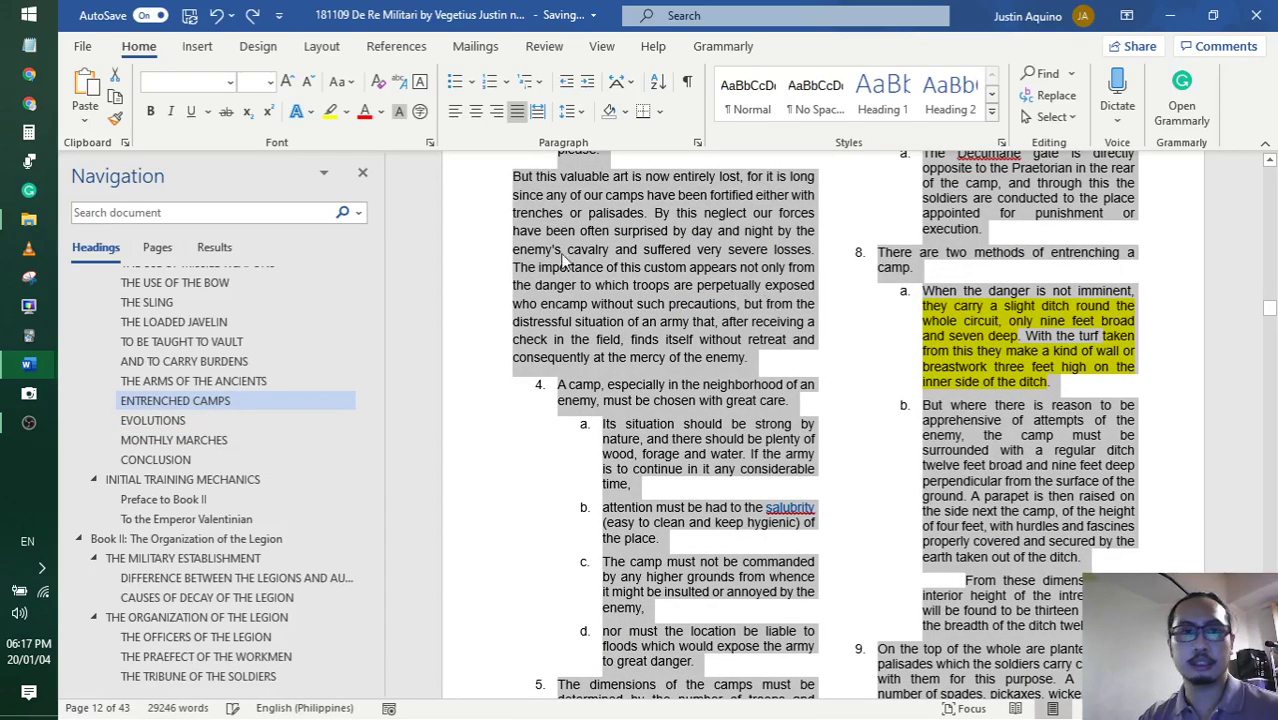
# - Remove the space after the selected Entrenched Camps paragraphs and set their line spacing to 1.0
pyautogui.click(568, 111)
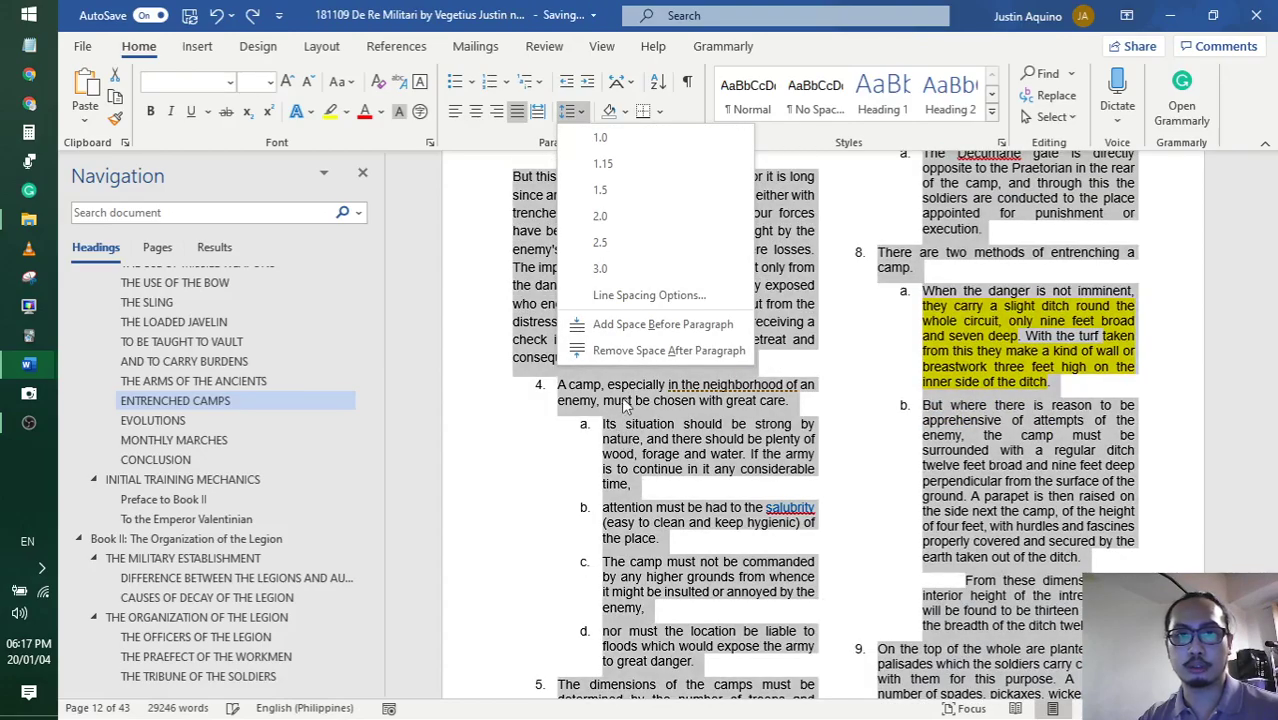
pyautogui.click(622, 351)
pyautogui.hotkey('ctrl', 'a')
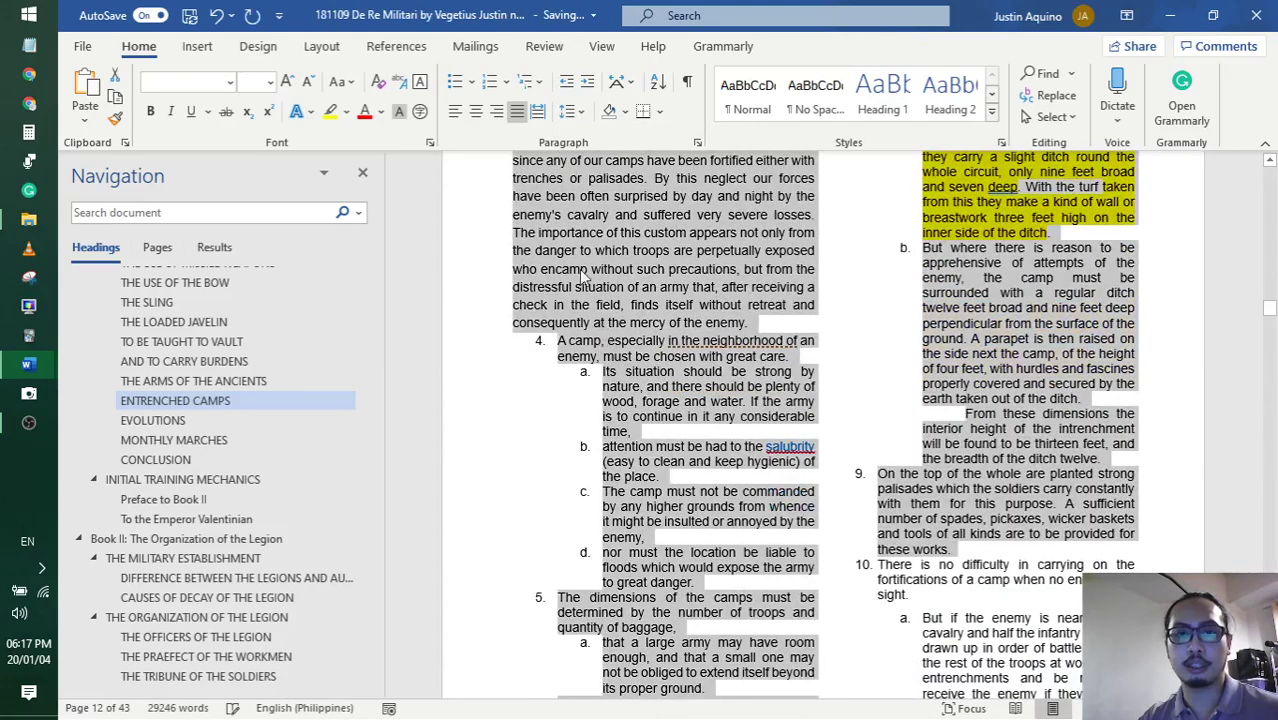
pyautogui.click(568, 111)
pyautogui.click(599, 139)
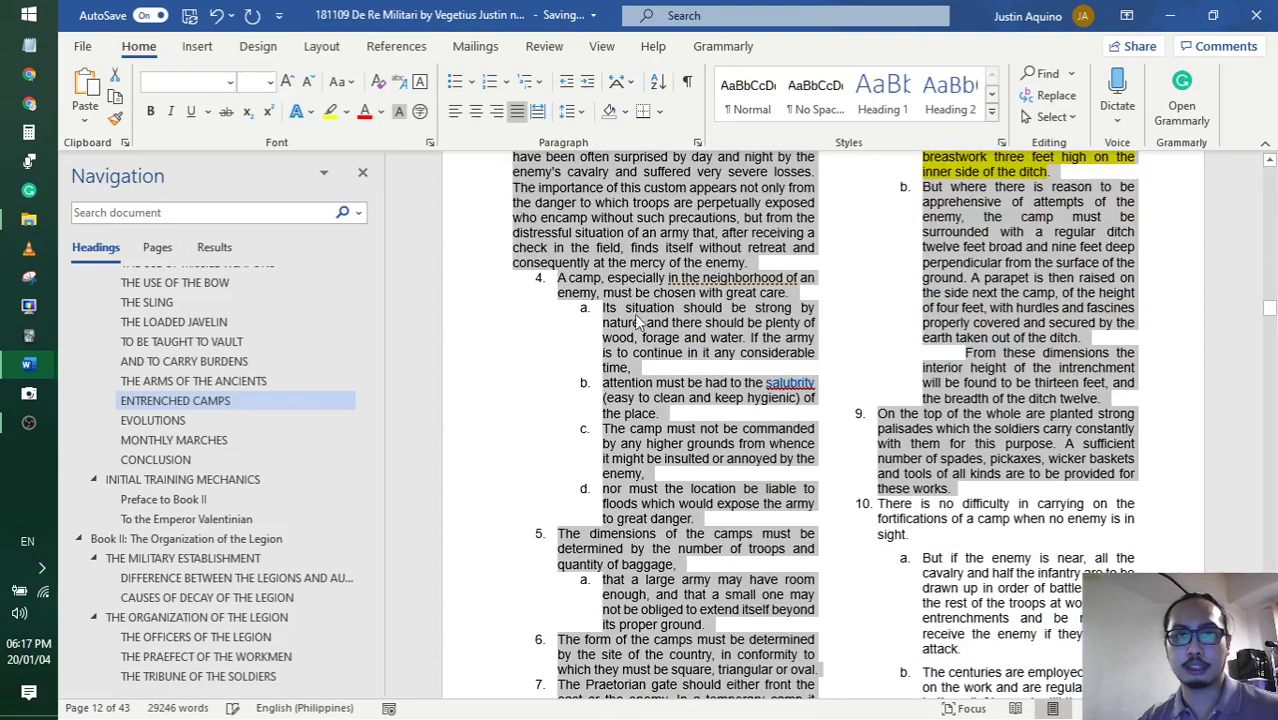
pyautogui.scroll(-3, 750, 390)
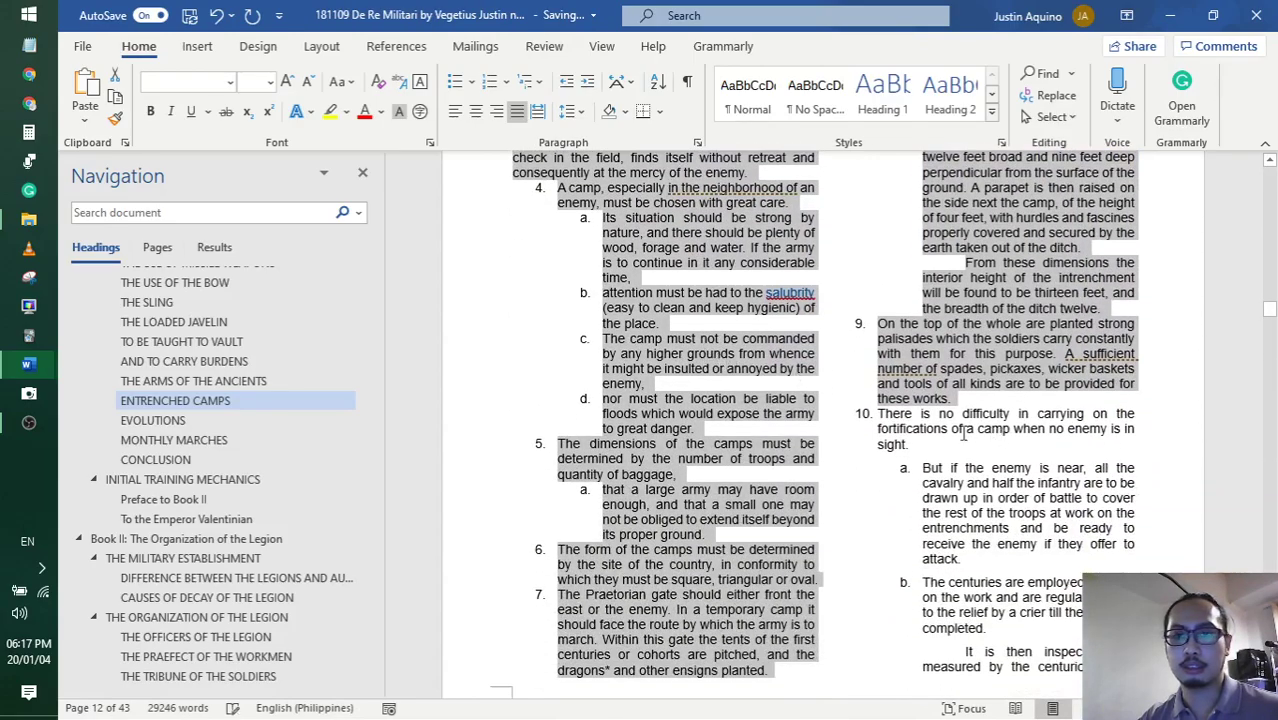
pyautogui.click(879, 420)
pyautogui.scroll(-8, 945, 456)
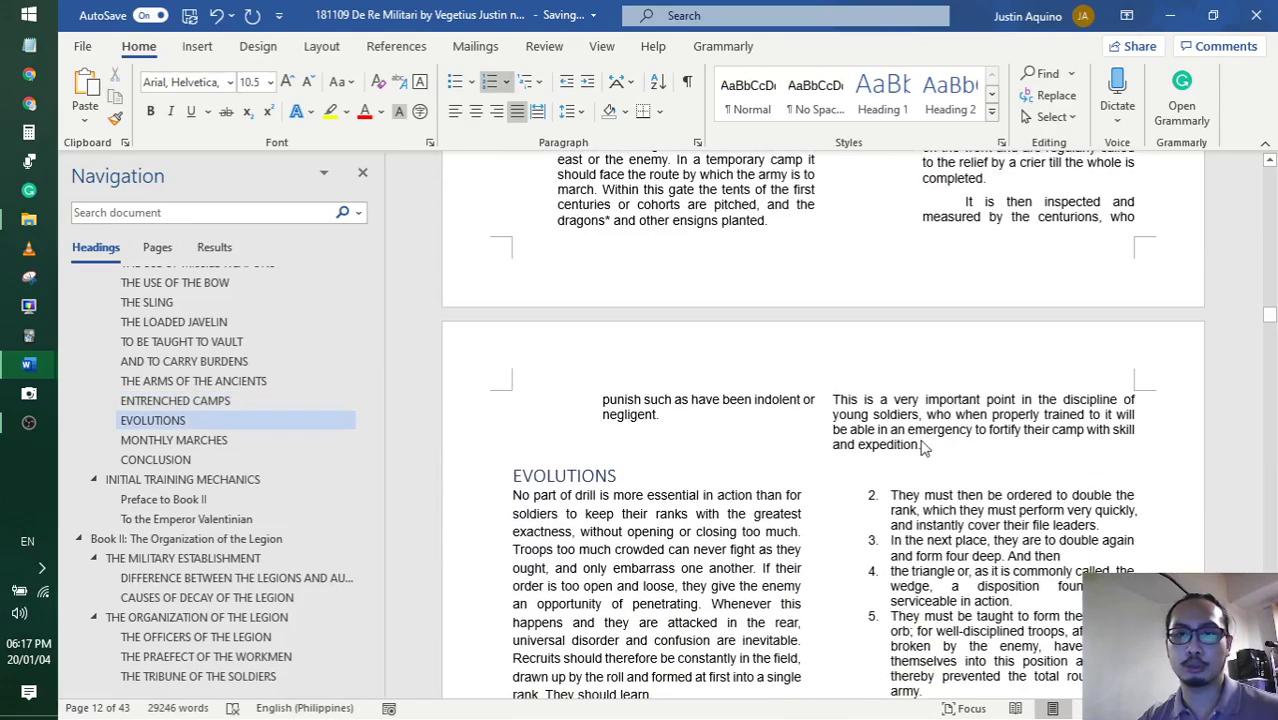
pyautogui.moveTo(925, 449); pyautogui.dragTo(560, 155)
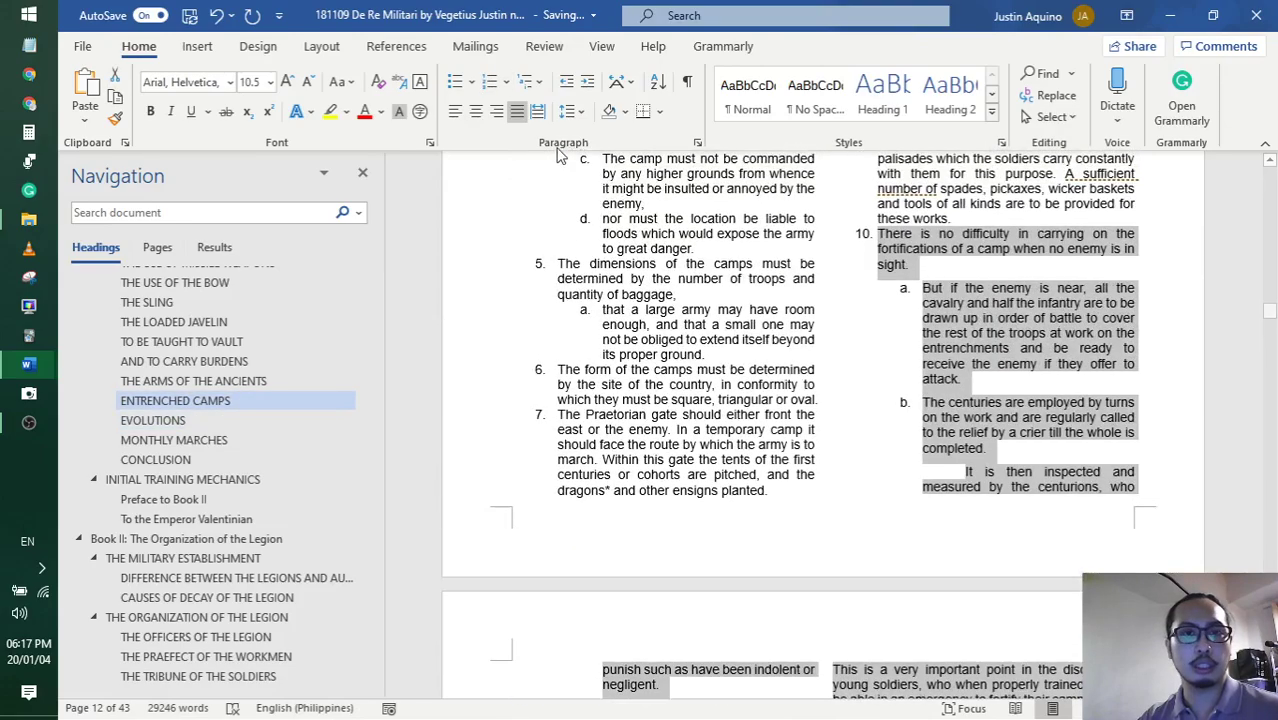
pyautogui.scroll(-3, 560, 155)
pyautogui.click(929, 489)
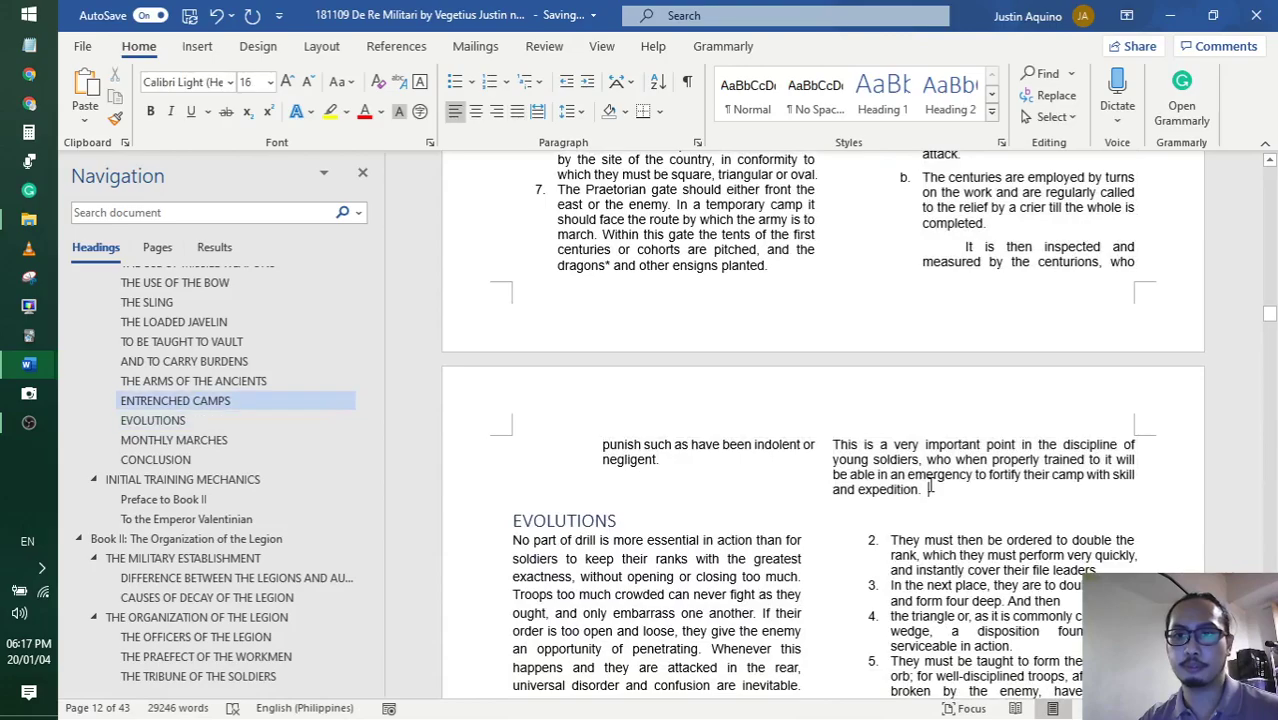
# - Select the Entrenched Camps body text from its opening paragraph onward and apply 1.0 line spacing to it
pyautogui.scroll(10, 931, 491)
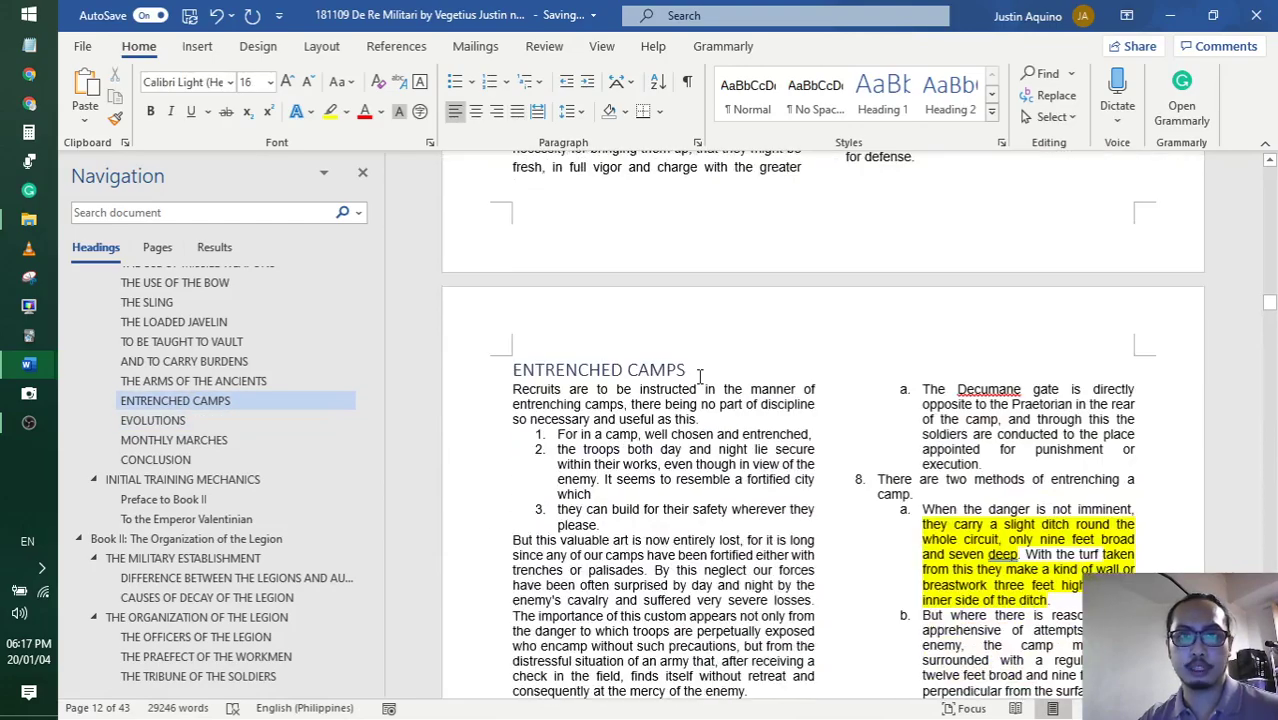
pyautogui.click(512, 322)
pyautogui.hotkey('ctrl', 'shift', 'End')
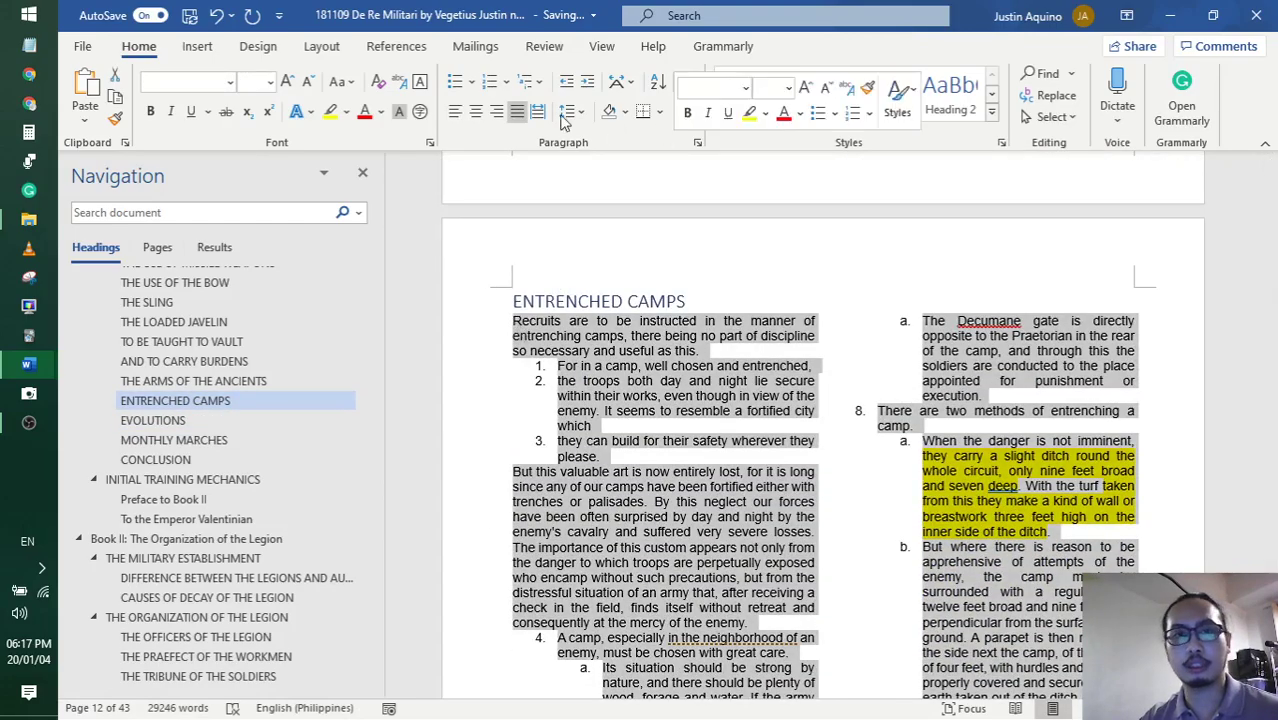
pyautogui.click(583, 115)
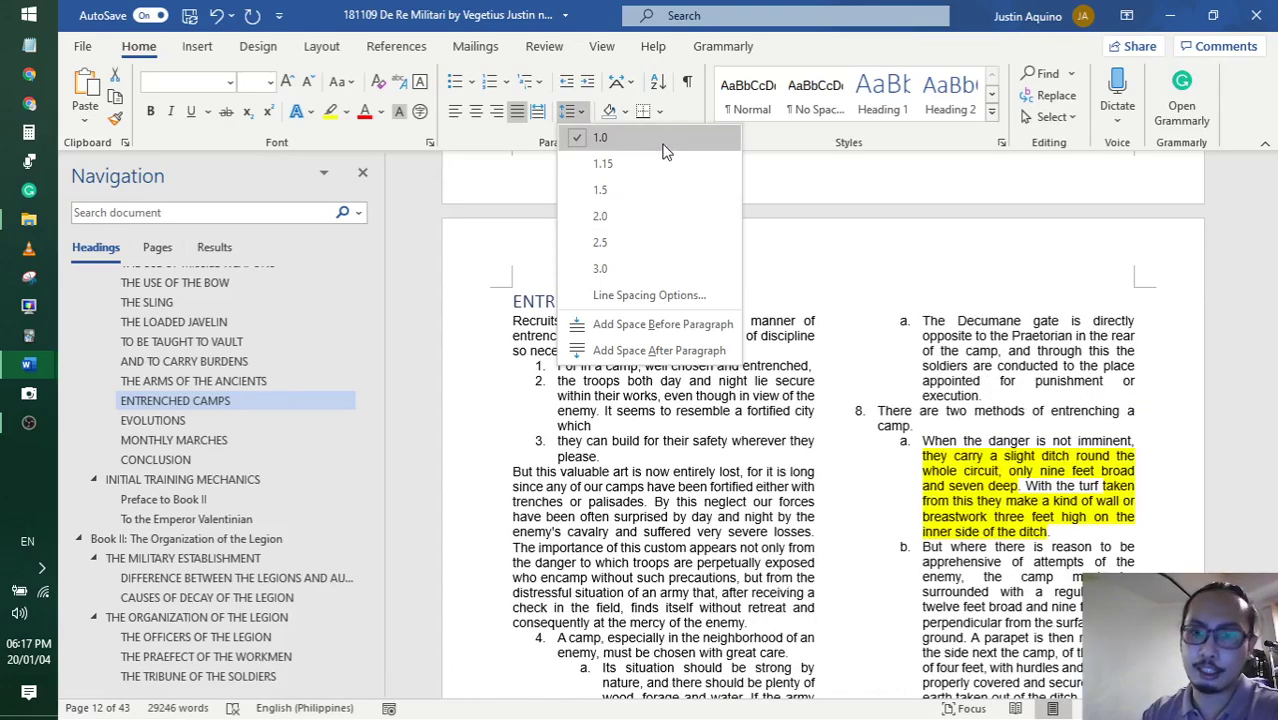
pyautogui.click(663, 140)
pyautogui.click(760, 410)
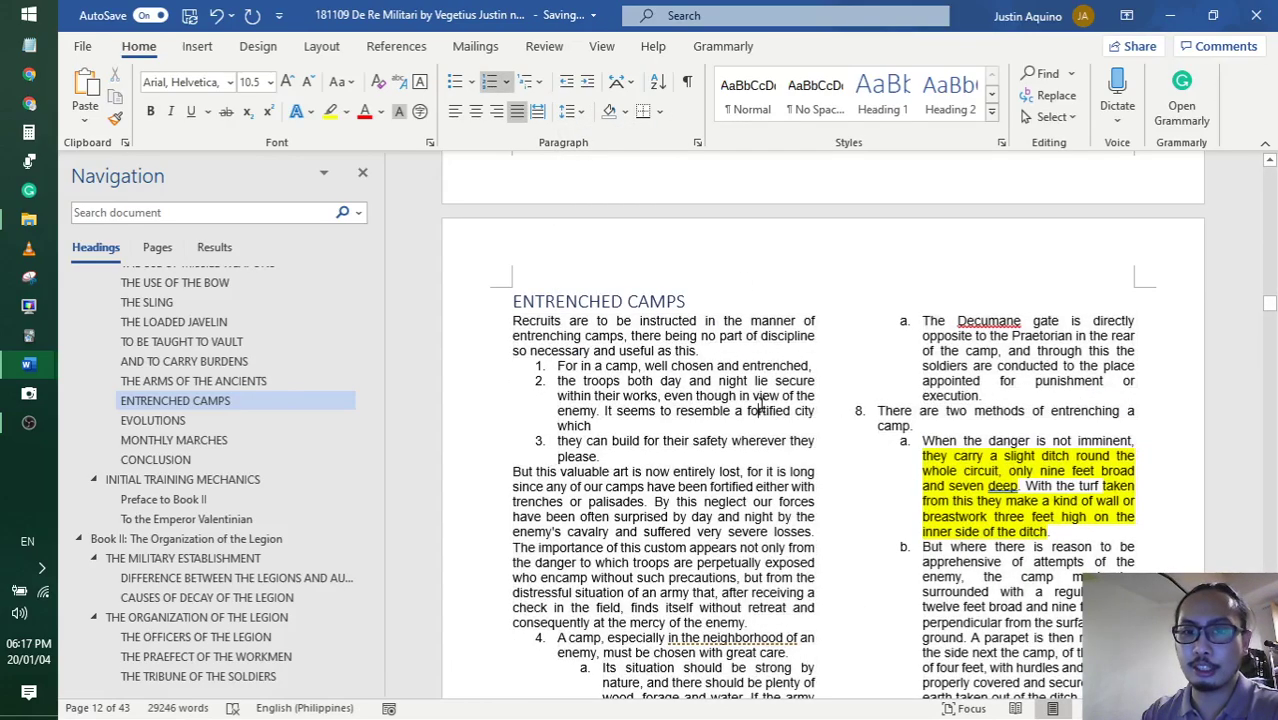
# - Review the tightened two-column layout of Entrenched Camps and compare it with the Evolutions section on the following page
pyautogui.scroll(-8, 760, 410)
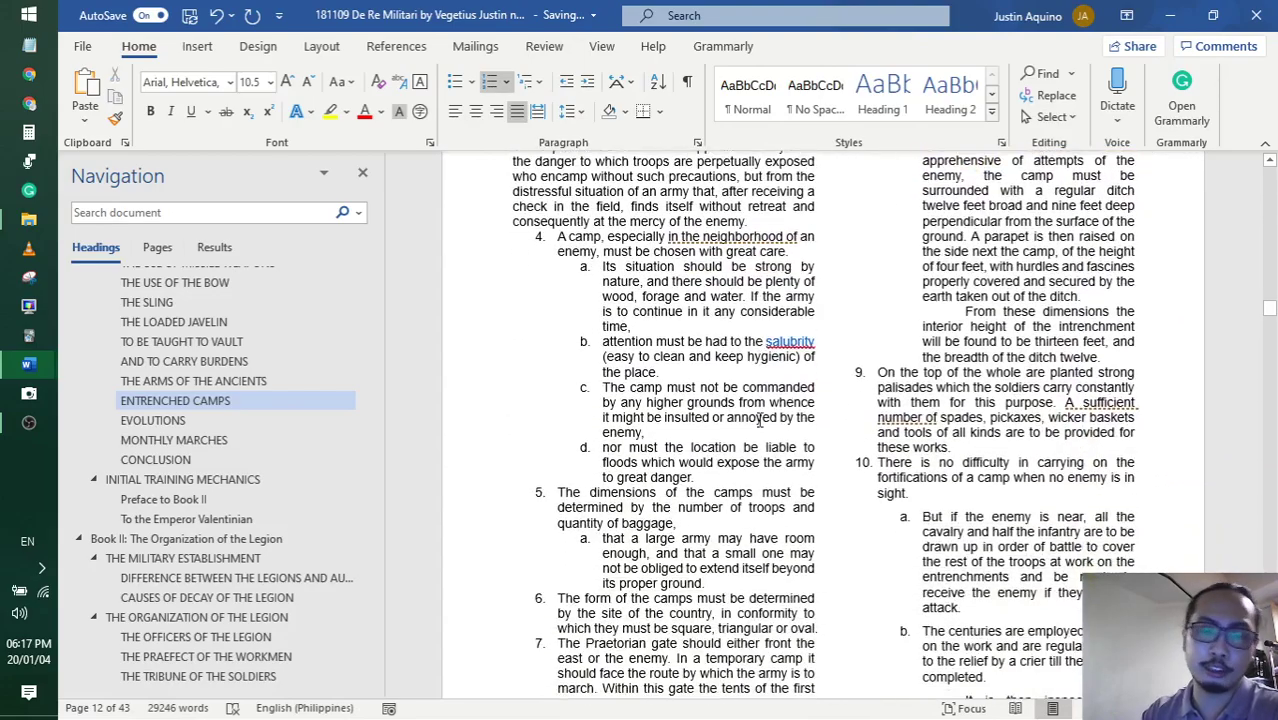
pyautogui.scroll(-2, 760, 420)
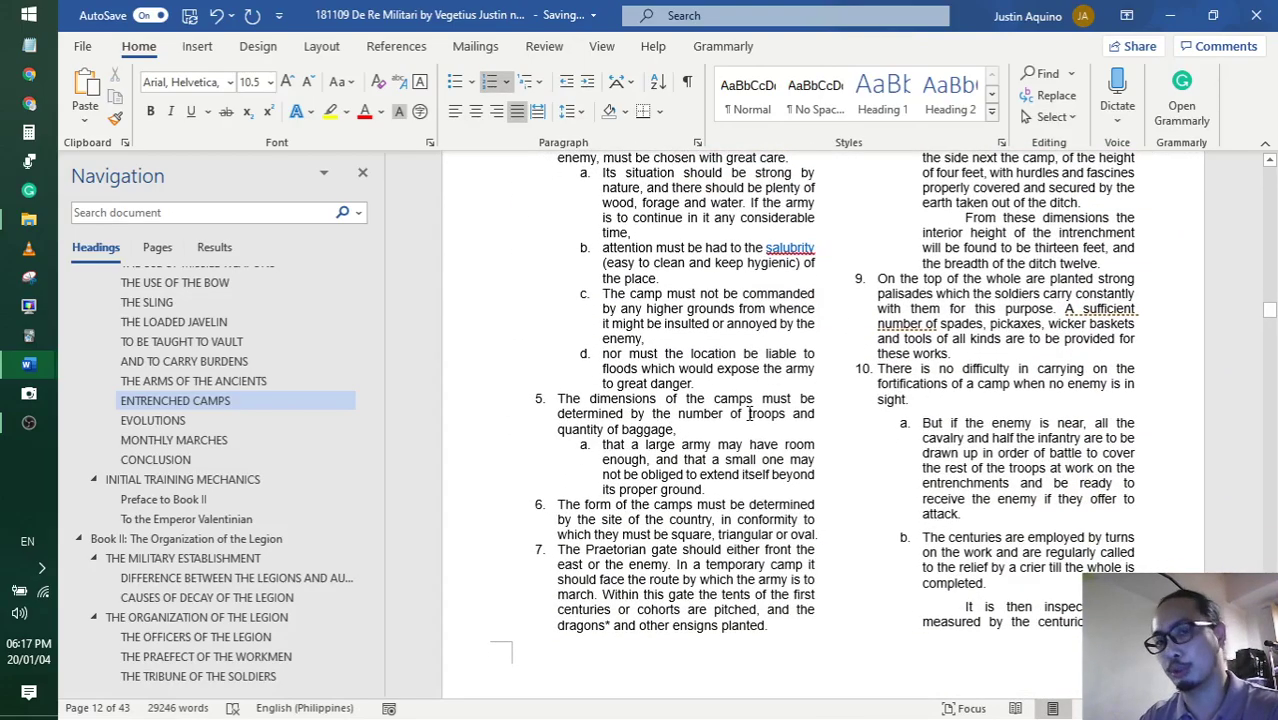
pyautogui.scroll(6, 752, 407)
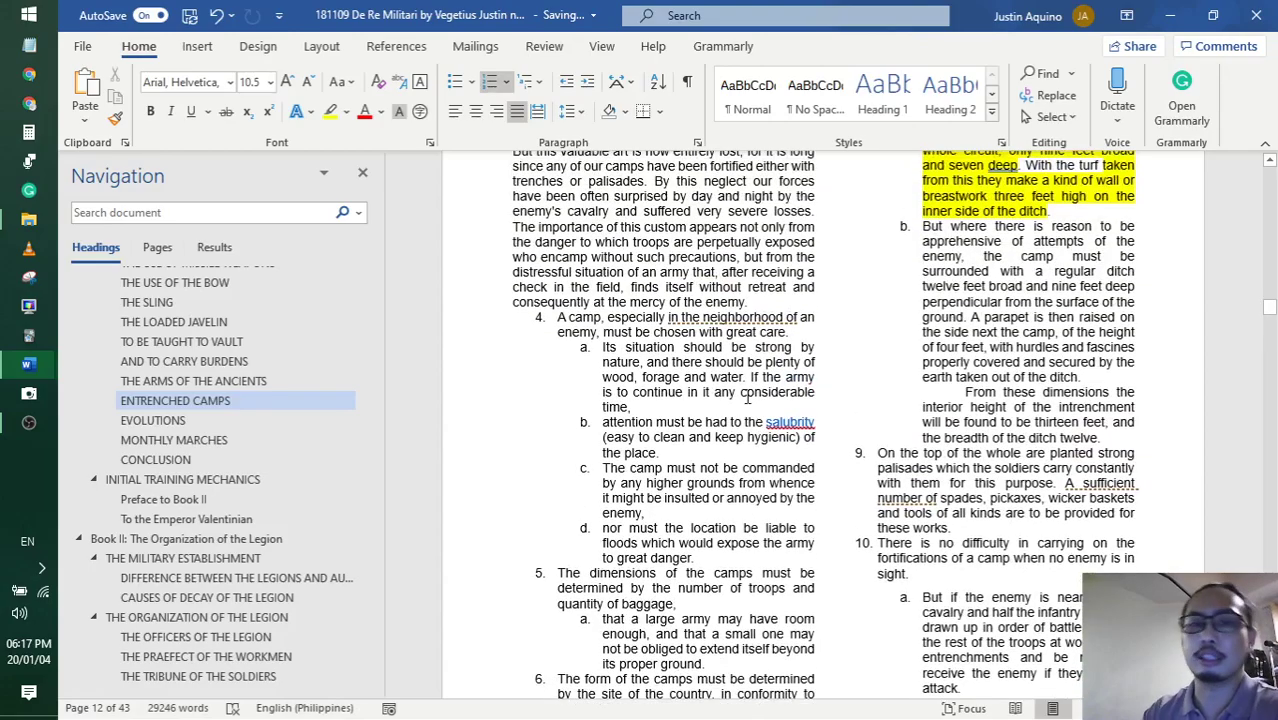
pyautogui.scroll(2, 745, 403)
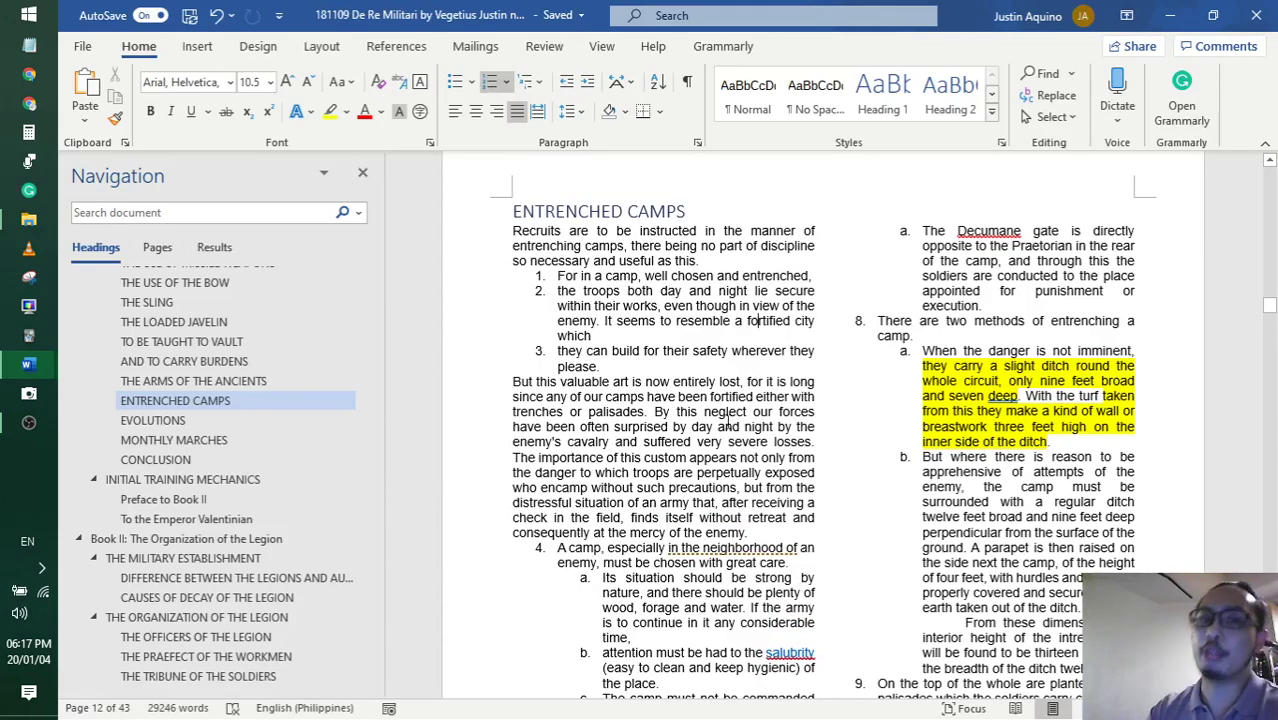
pyautogui.scroll(2, 728, 423)
pyautogui.scroll(-7, 711, 408)
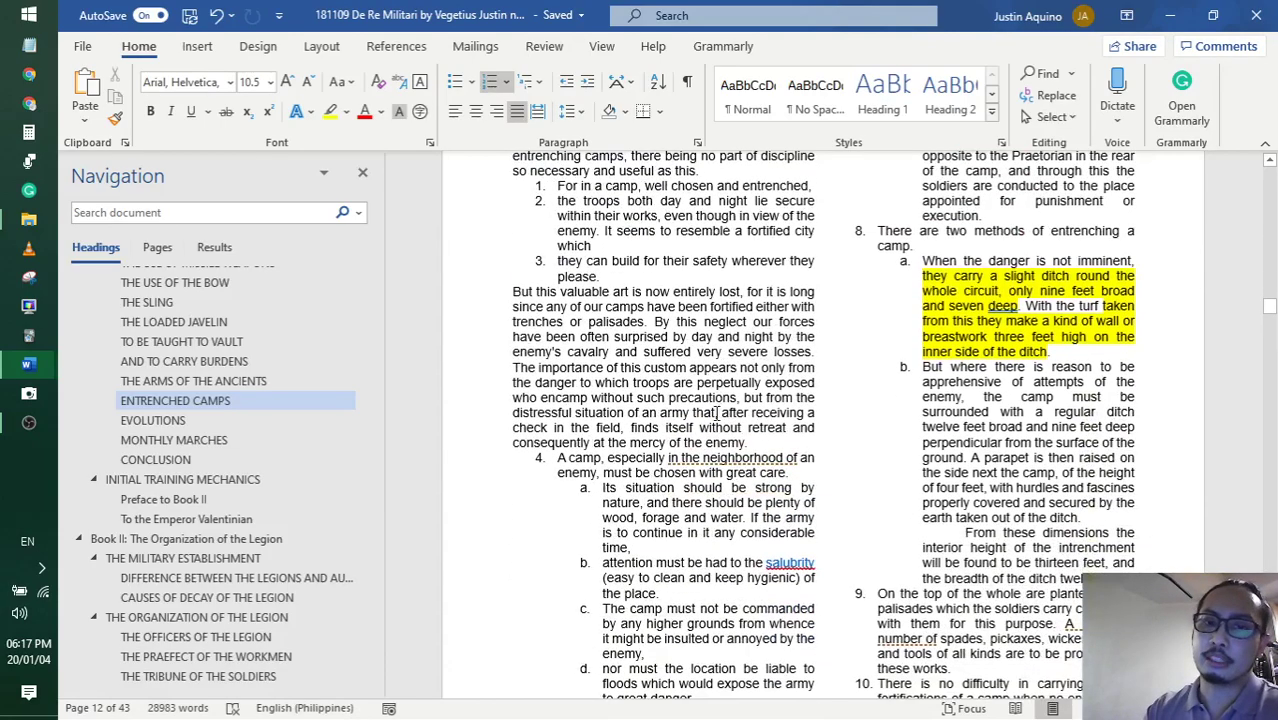
pyautogui.scroll(-11, 706, 405)
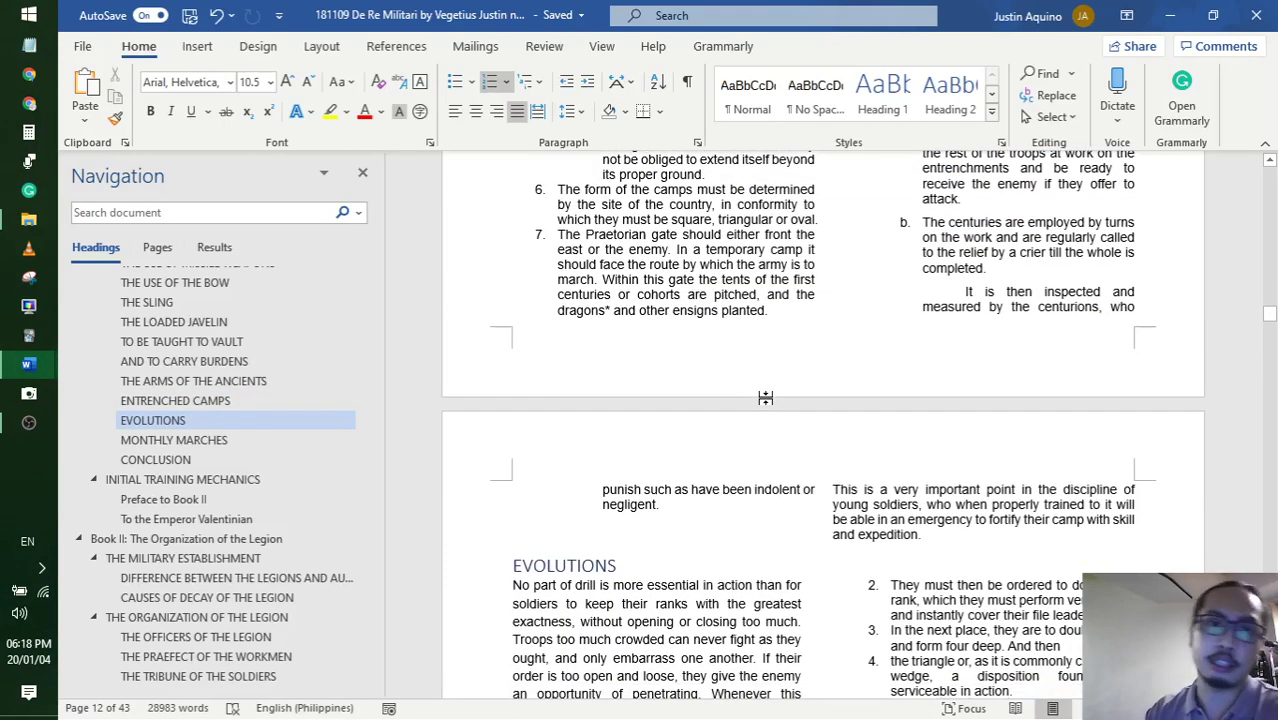
pyautogui.scroll(-5, 765, 400)
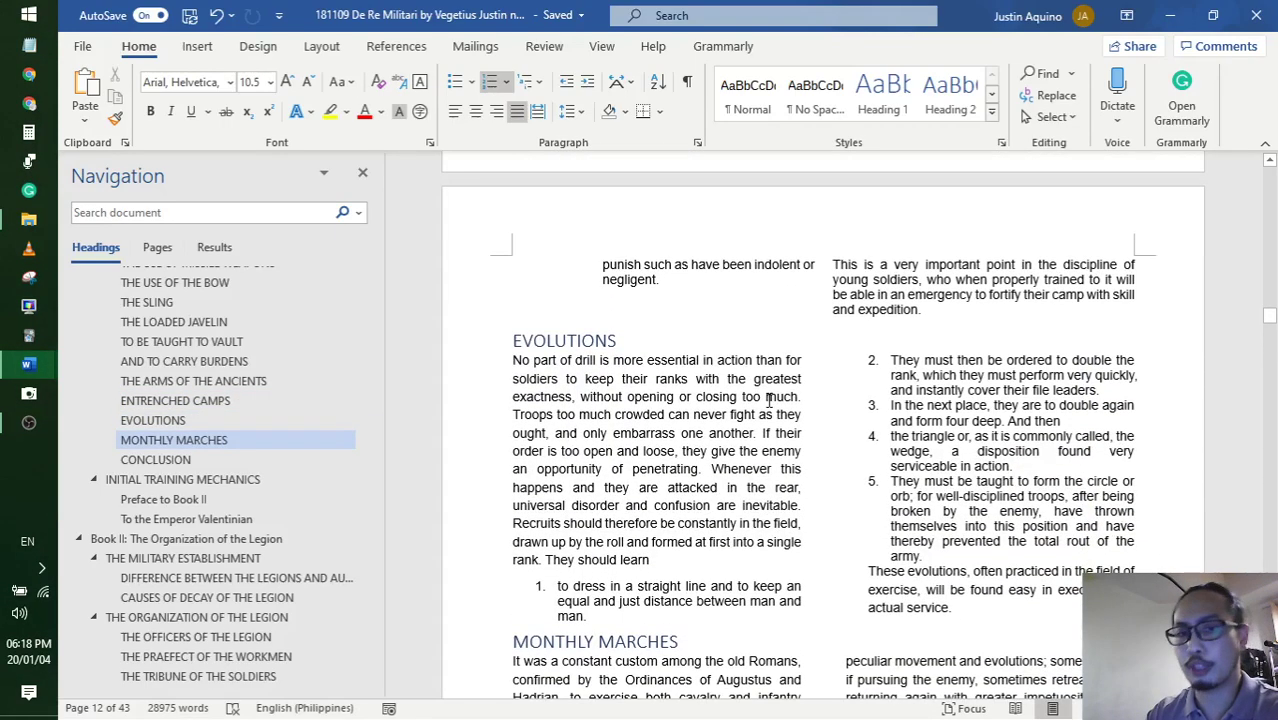
pyautogui.scroll(7, 770, 395)
pyautogui.scroll(4, 780, 386)
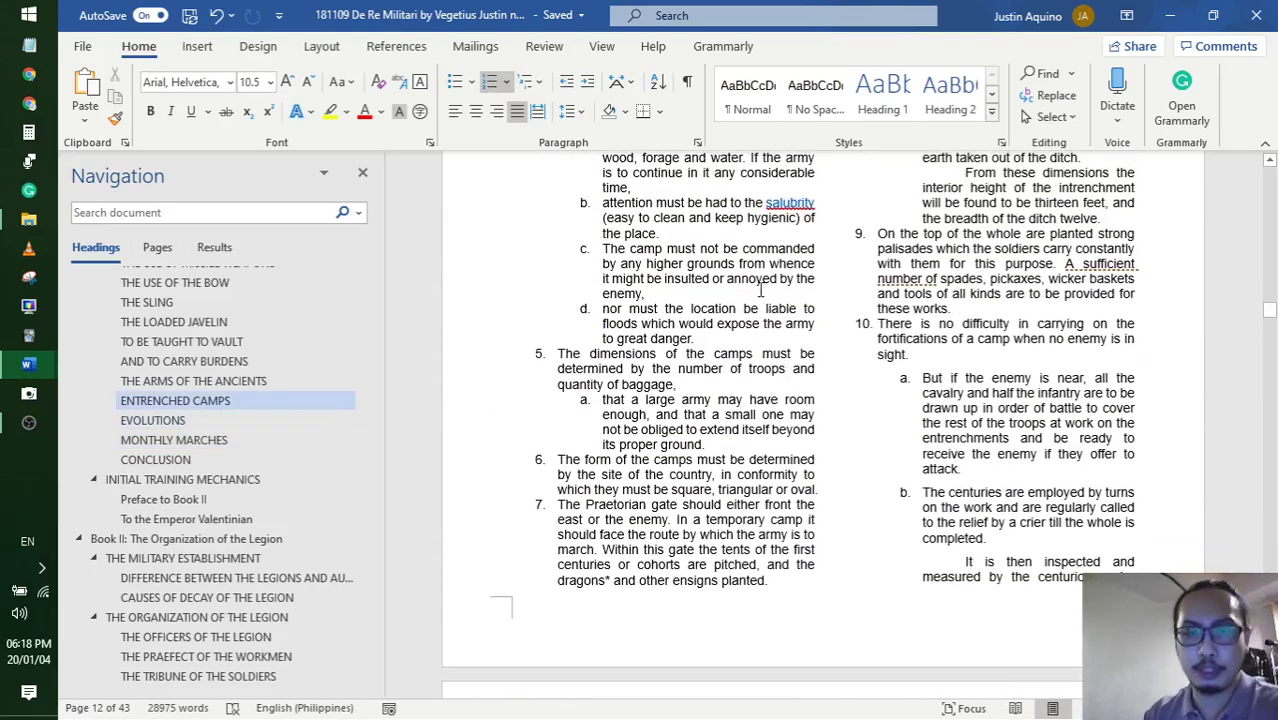
pyautogui.scroll(9, 760, 289)
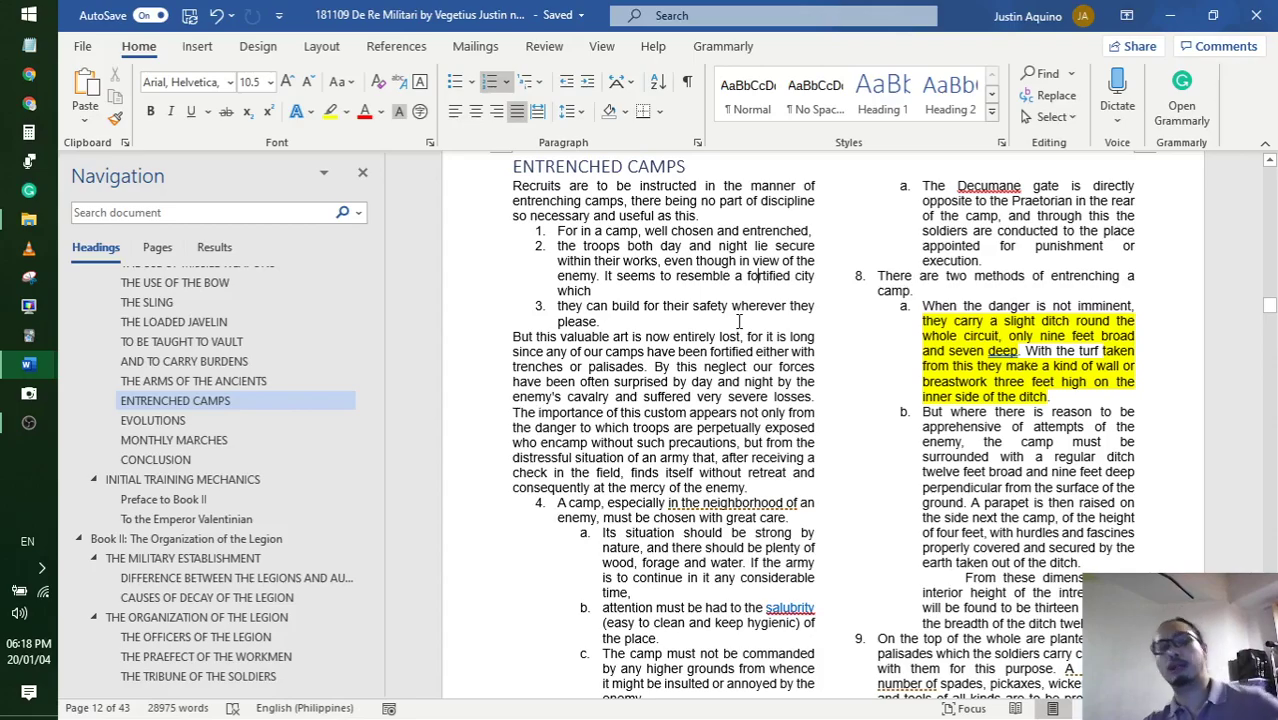
pyautogui.scroll(3, 722, 295)
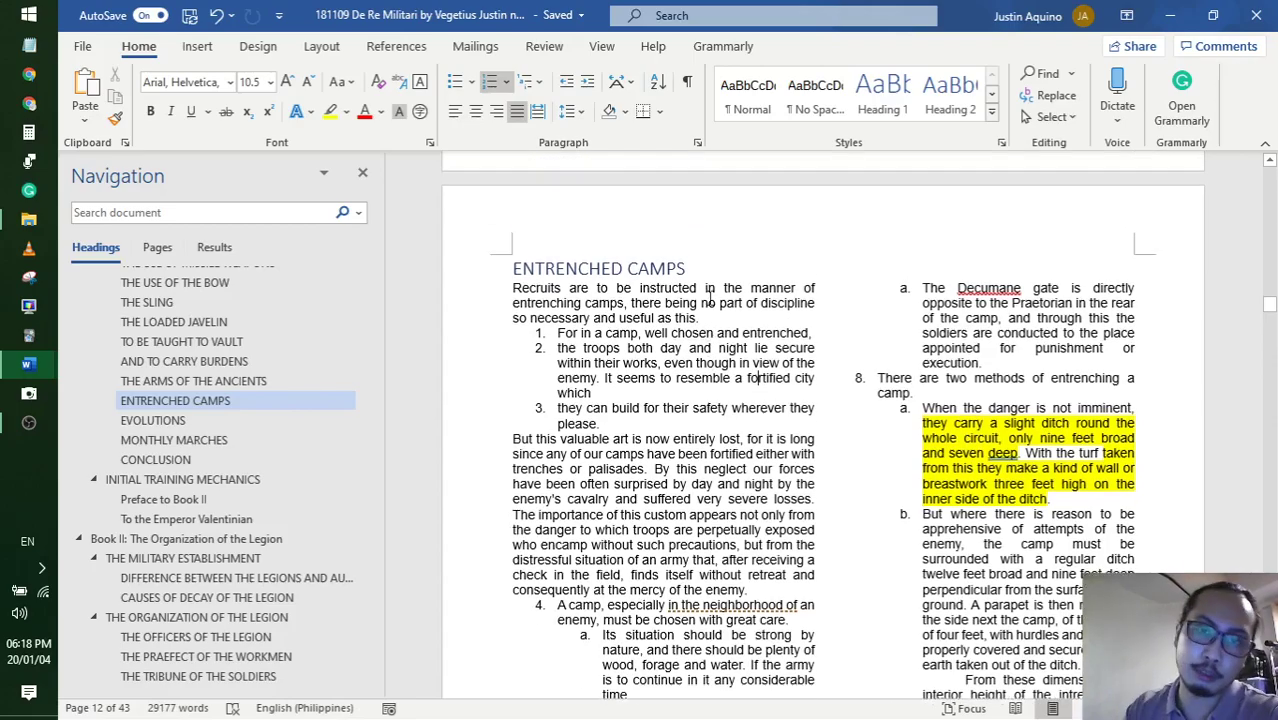
pyautogui.scroll(-6, 725, 305)
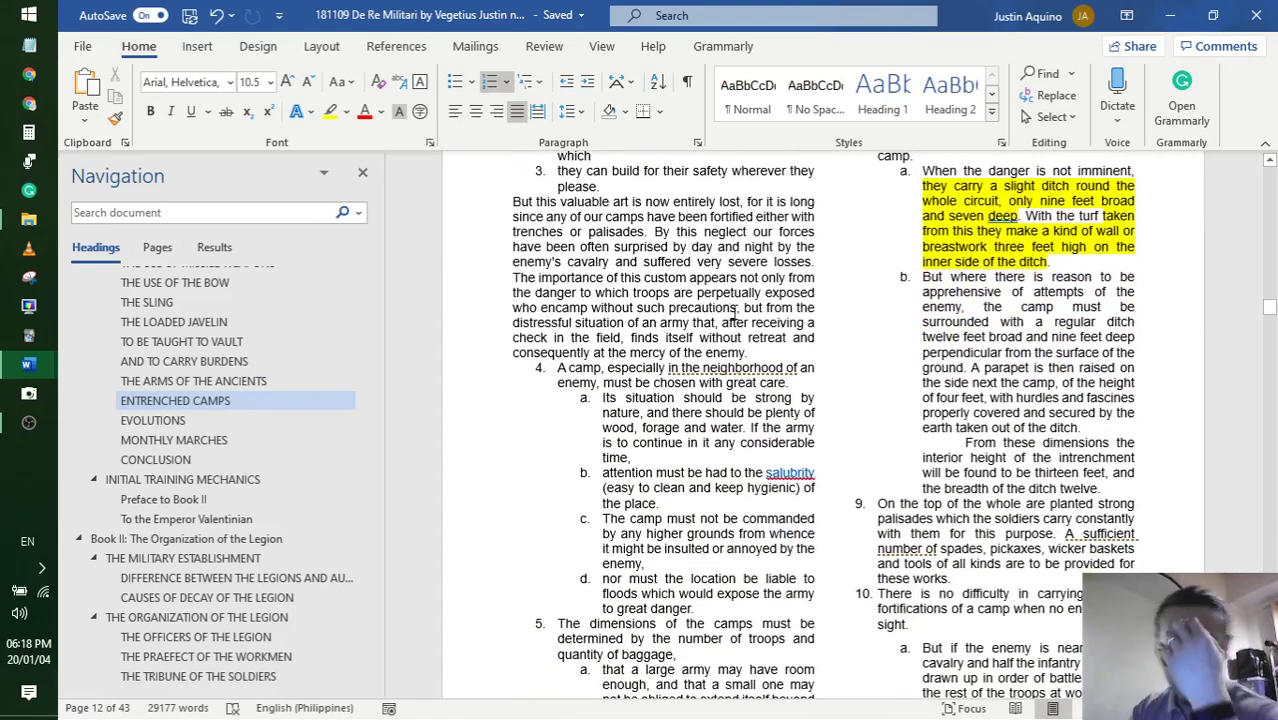
pyautogui.scroll(-6, 733, 318)
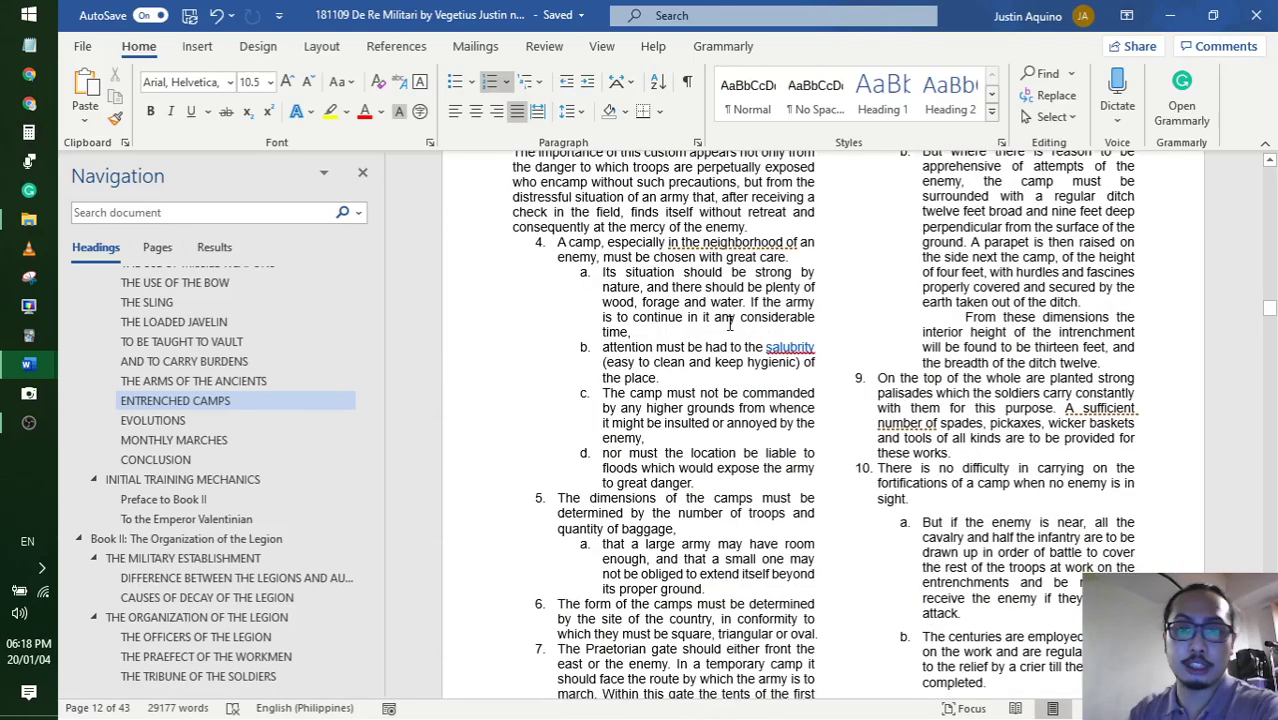
pyautogui.scroll(5, 729, 325)
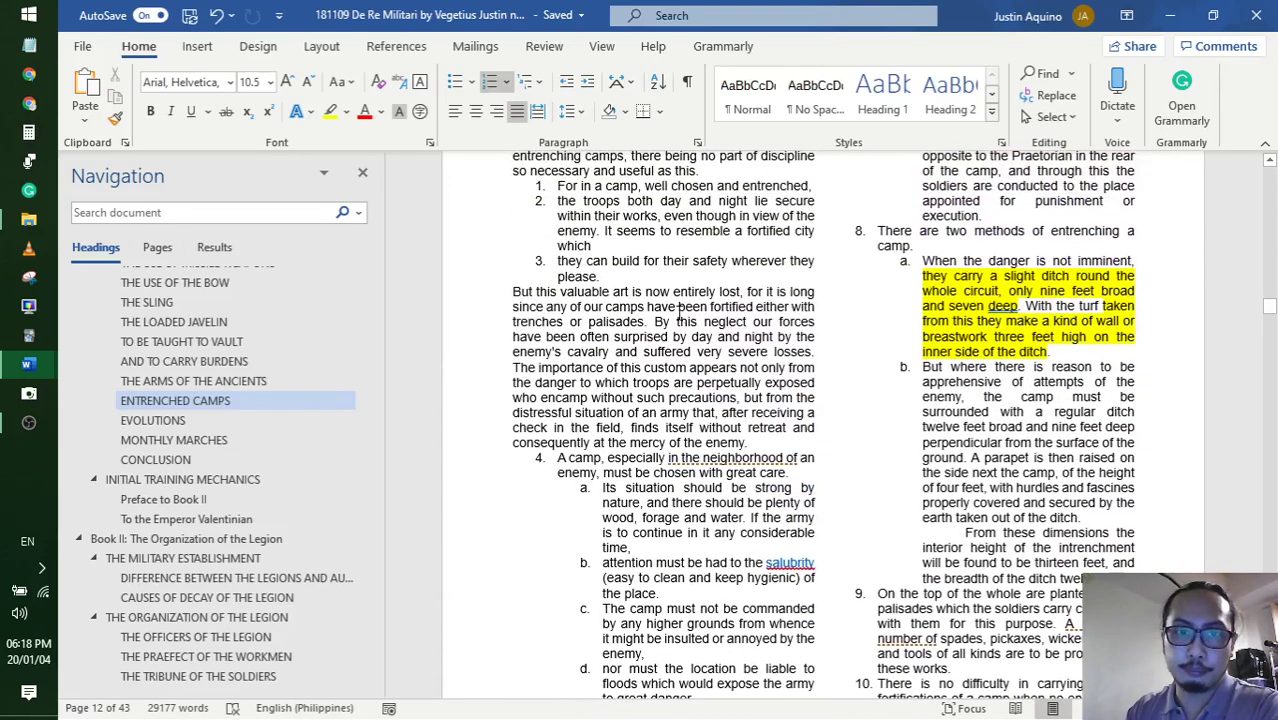
# - Look over the top of the Entrenched Camps page and narrow the Navigation pane to give the document more room
pyautogui.scroll(5, 685, 315)
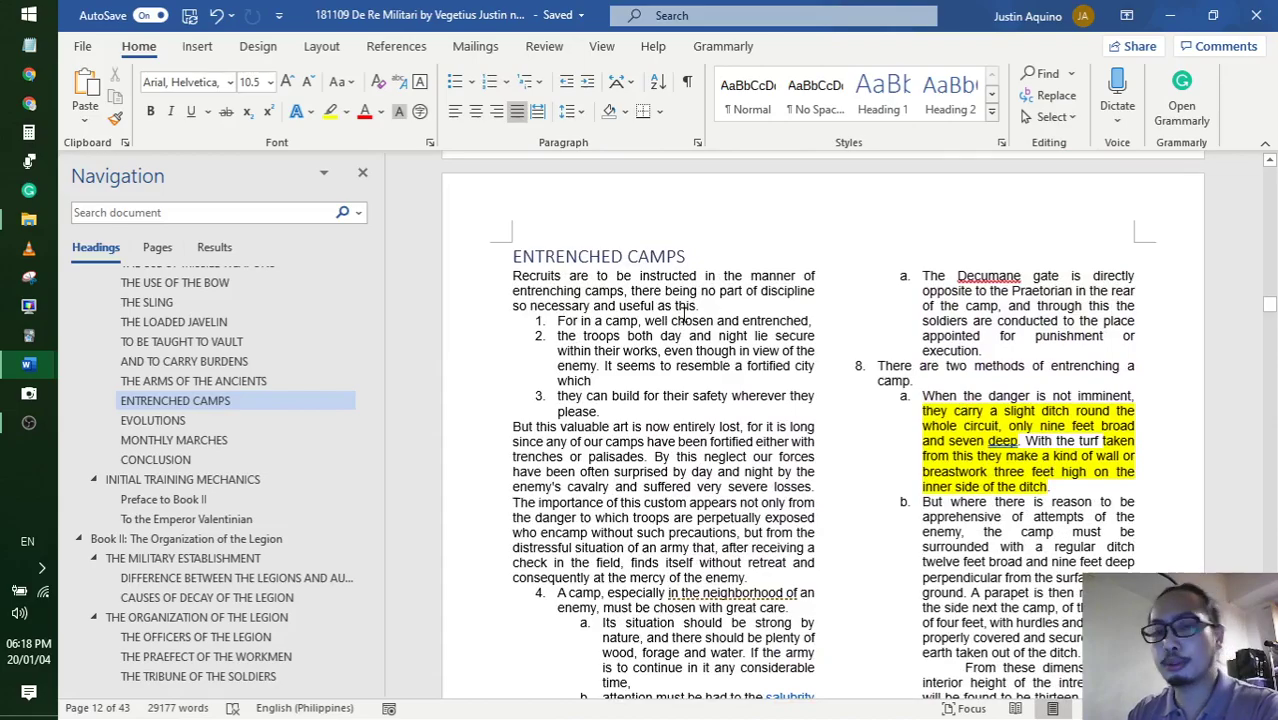
pyautogui.scroll(10, 700, 380)
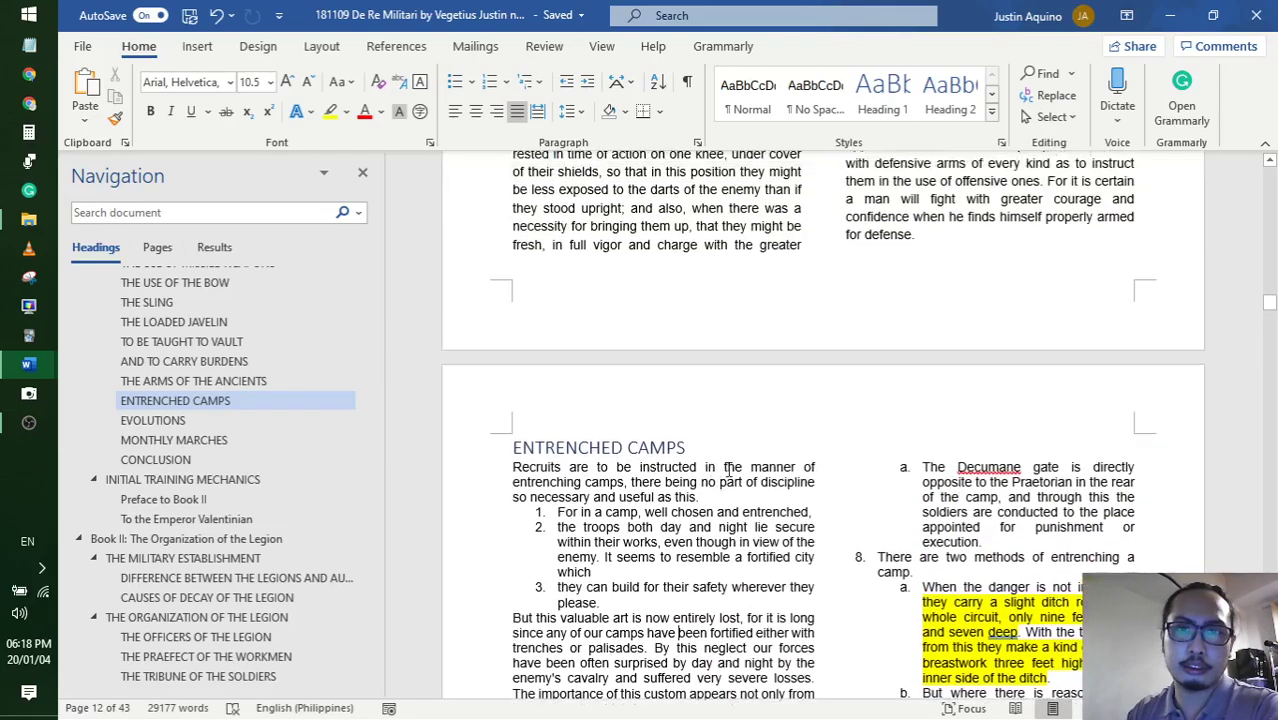
pyautogui.scroll(6, 723, 440)
pyautogui.scroll(-20, 724, 435)
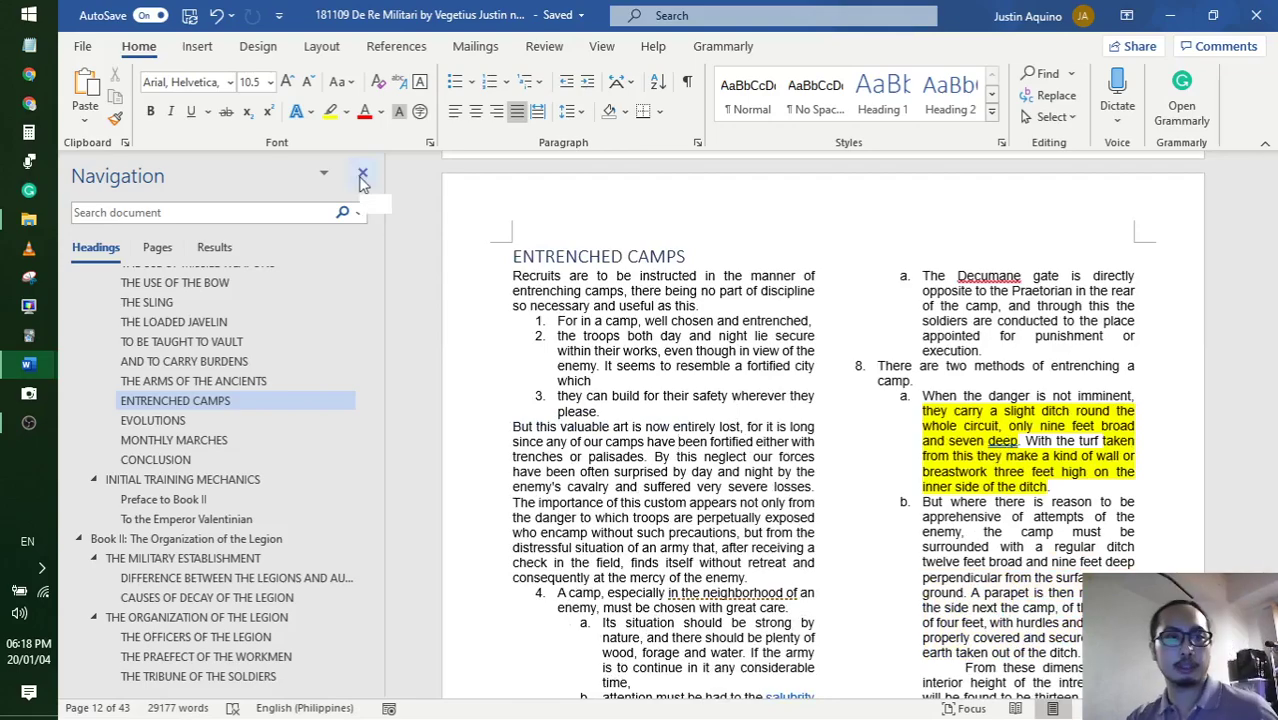
pyautogui.moveTo(384, 450); pyautogui.dragTo(249, 413)
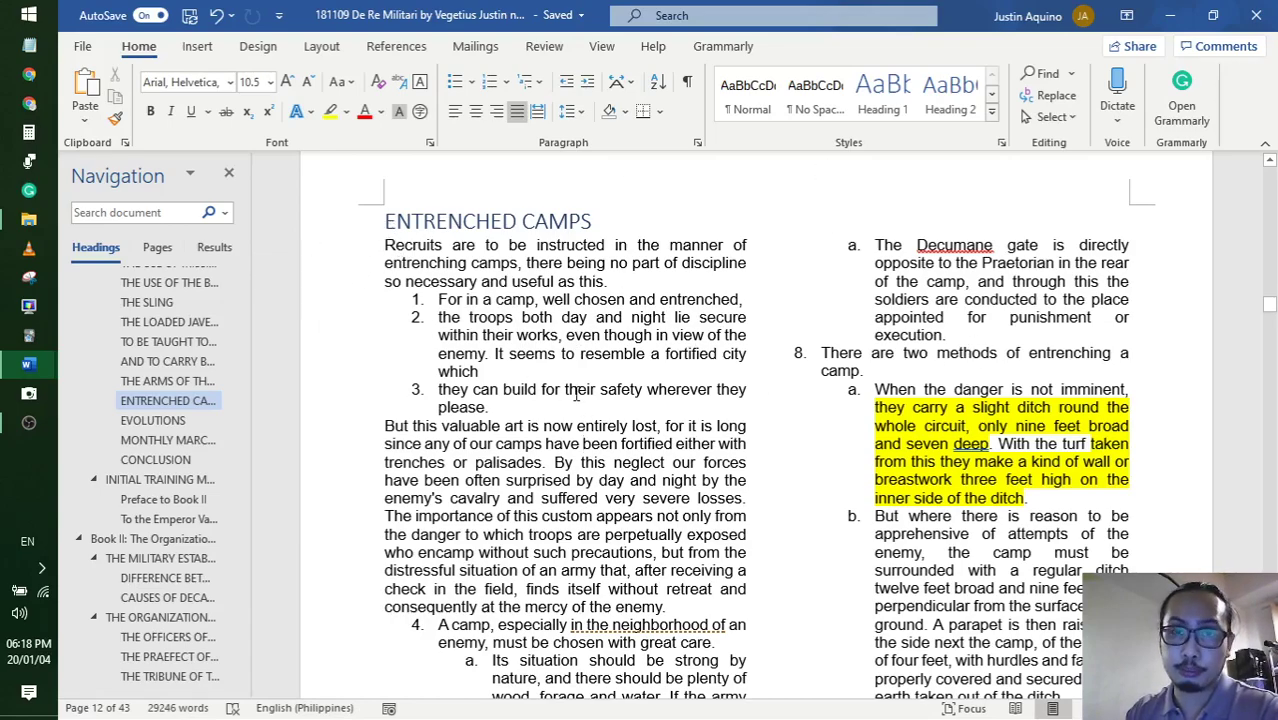
# - Examine the two-column Entrenched Camps page, checking how its numbered and lettered list items fit the narrower spacing
pyautogui.scroll(-2, 579, 390)
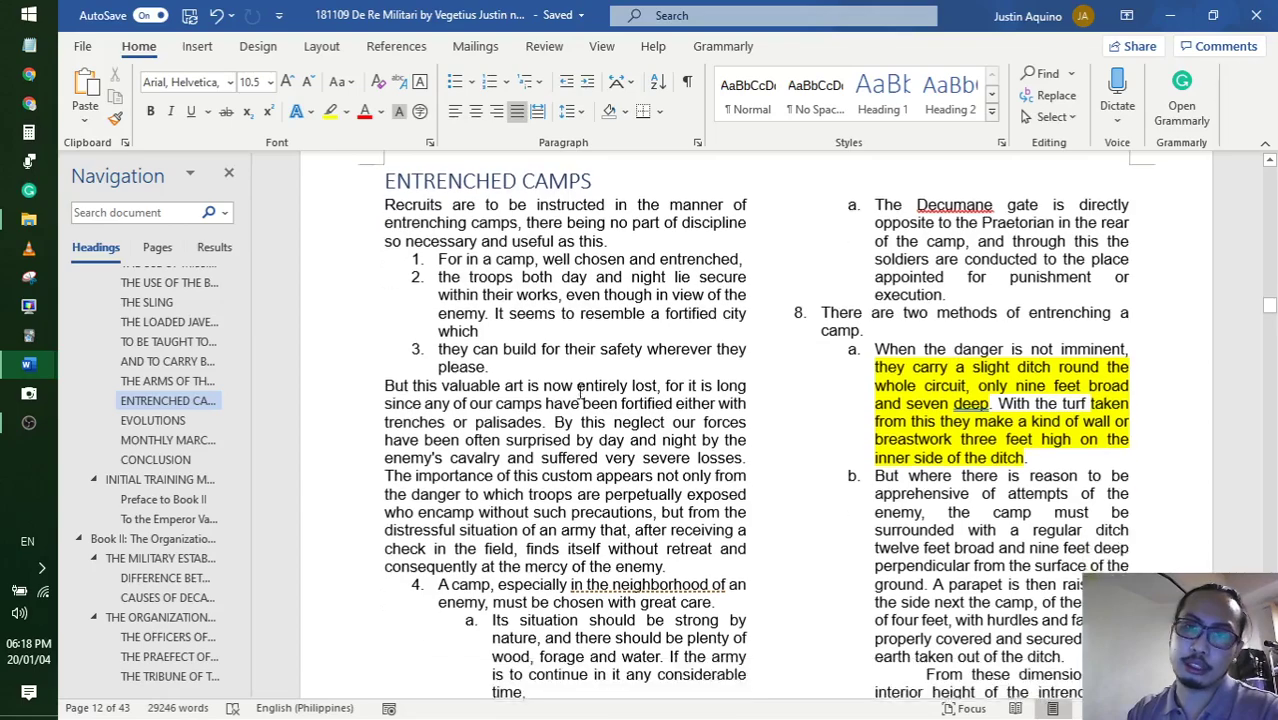
pyautogui.scroll(2, 581, 391)
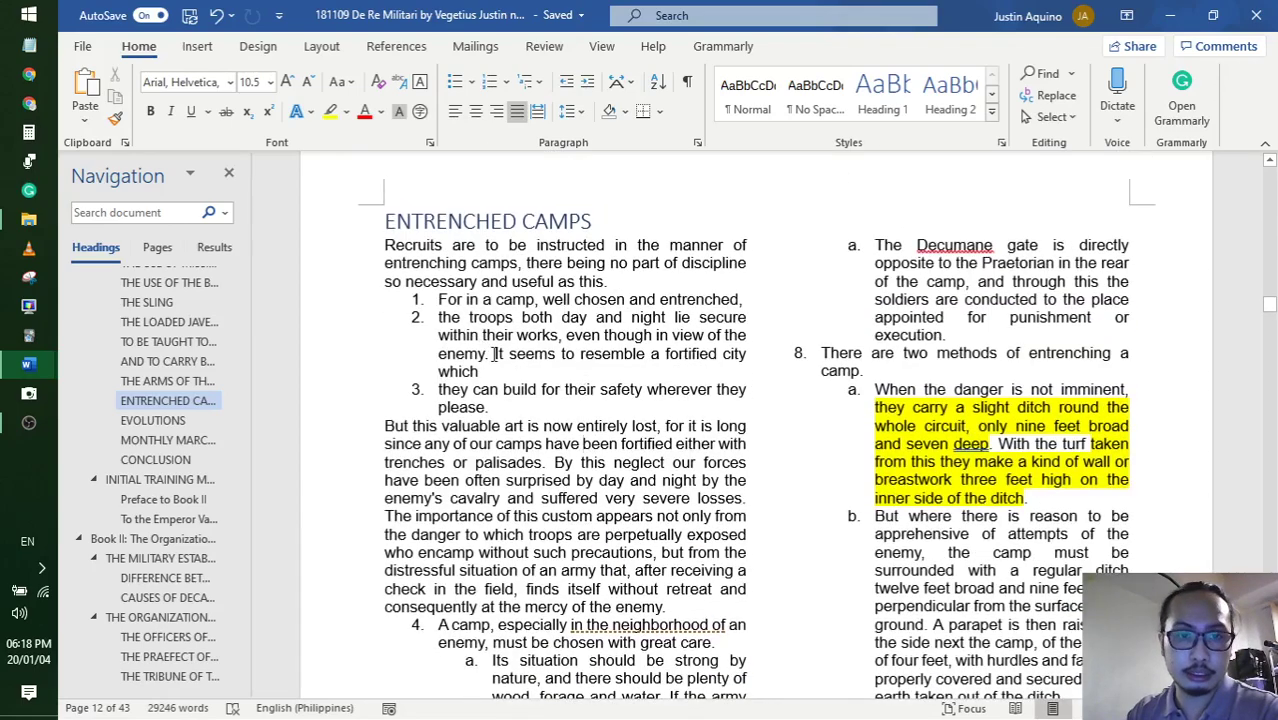
pyautogui.click(776, 332)
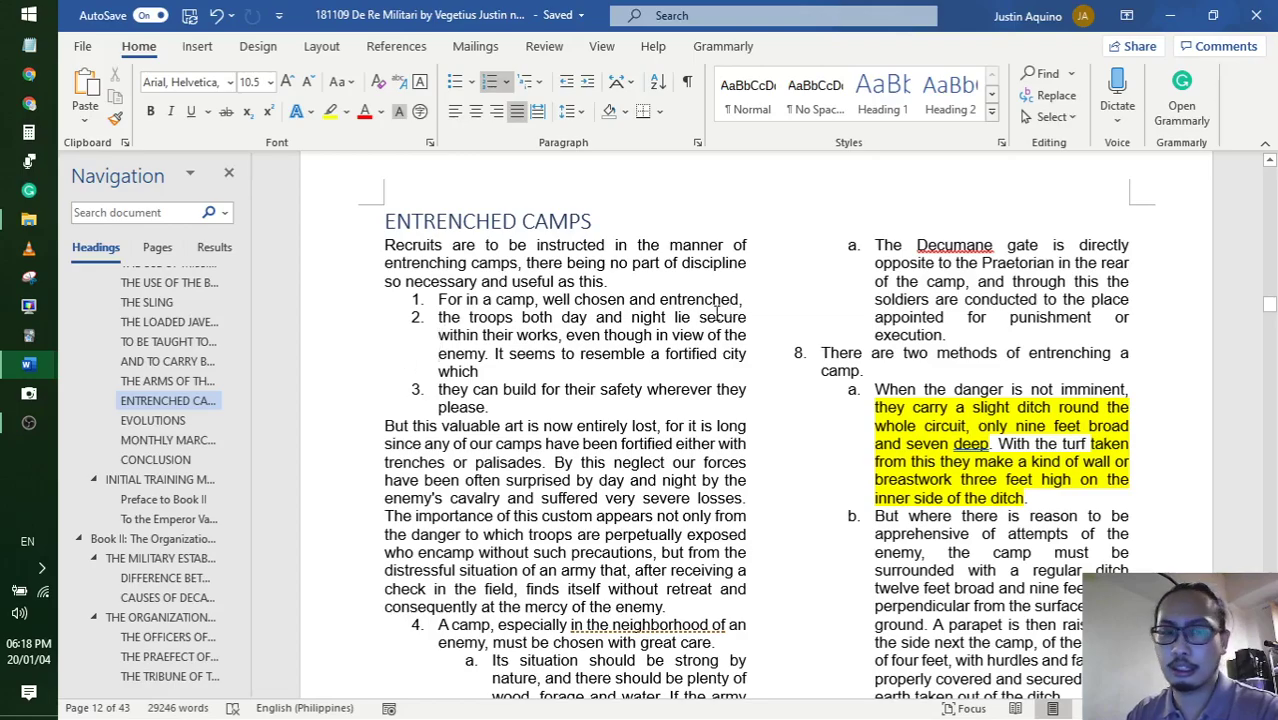
pyautogui.scroll(-12, 941, 510)
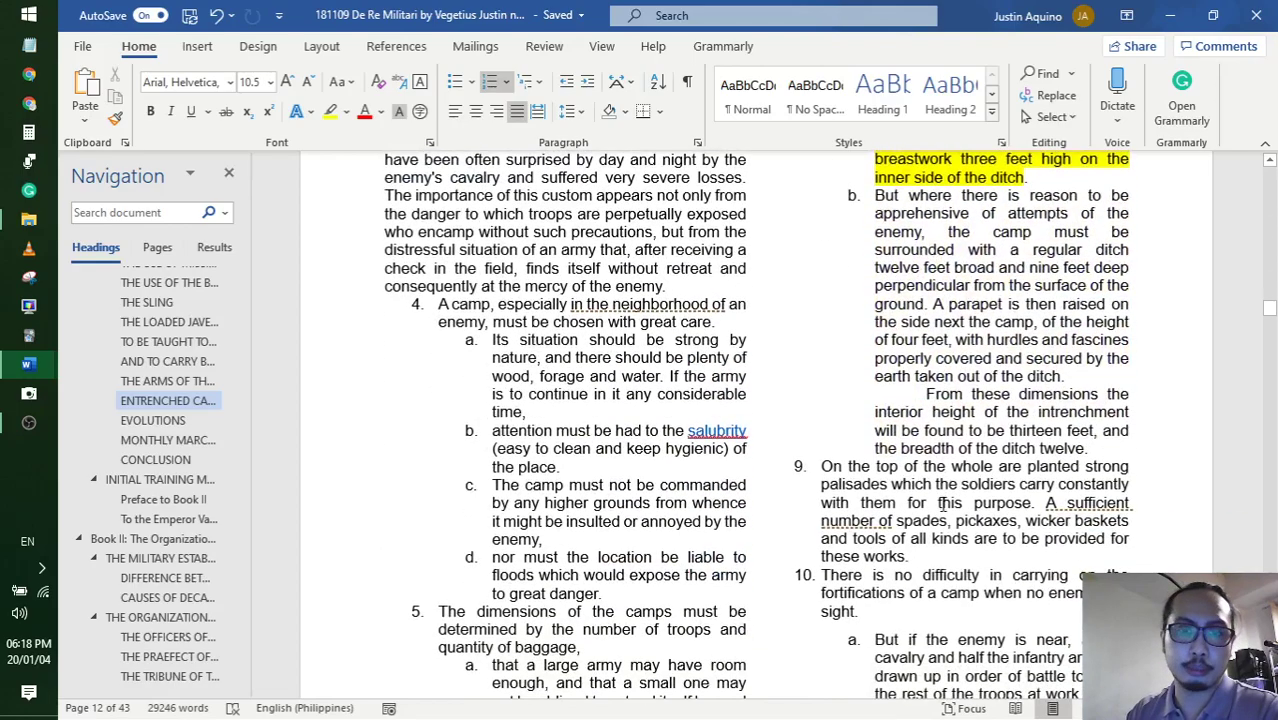
pyautogui.scroll(7, 481, 356)
pyautogui.moveTo(441, 313); pyautogui.dragTo(470, 342)
pyautogui.click(449, 336)
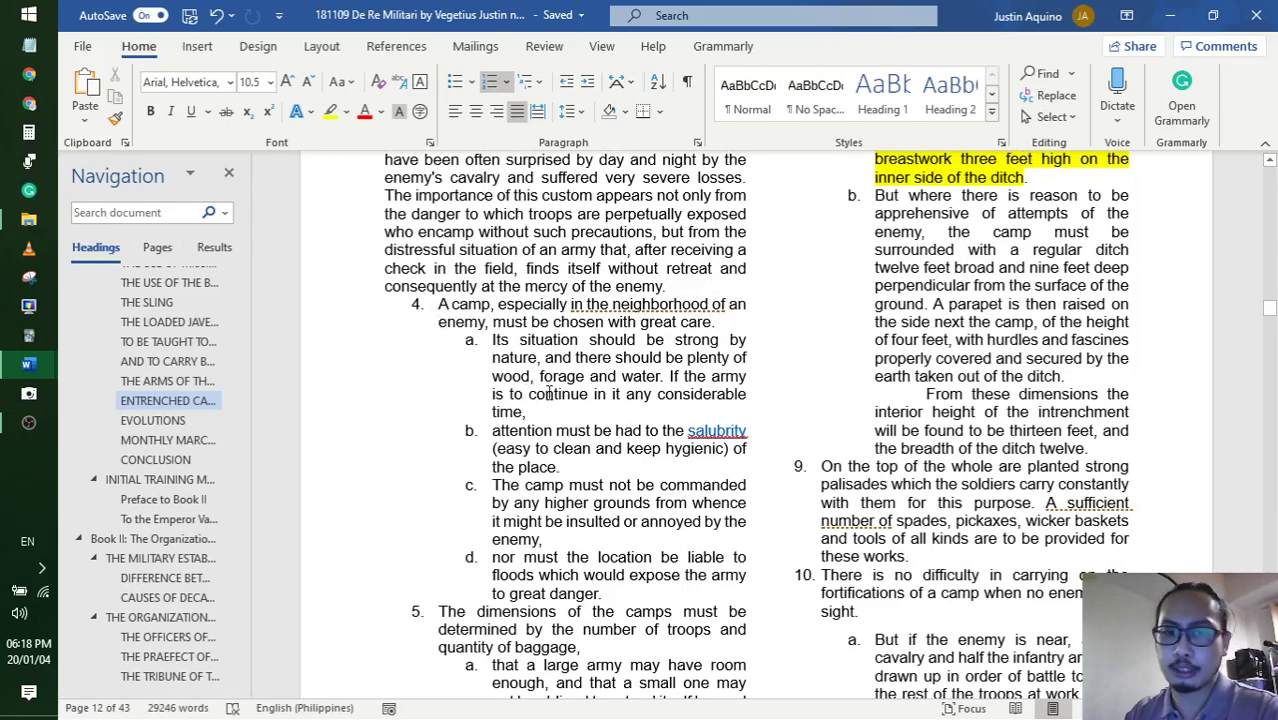
pyautogui.scroll(10, 548, 393)
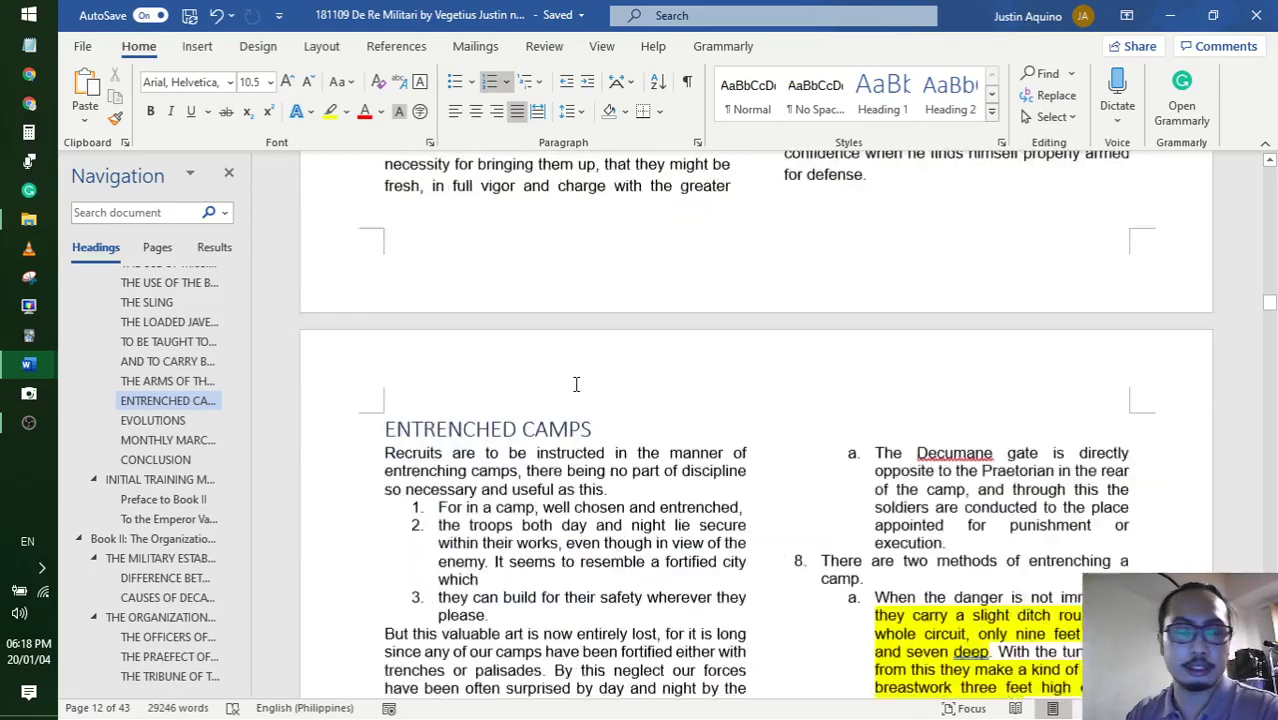
pyautogui.scroll(-6, 576, 384)
pyautogui.scroll(5, 590, 433)
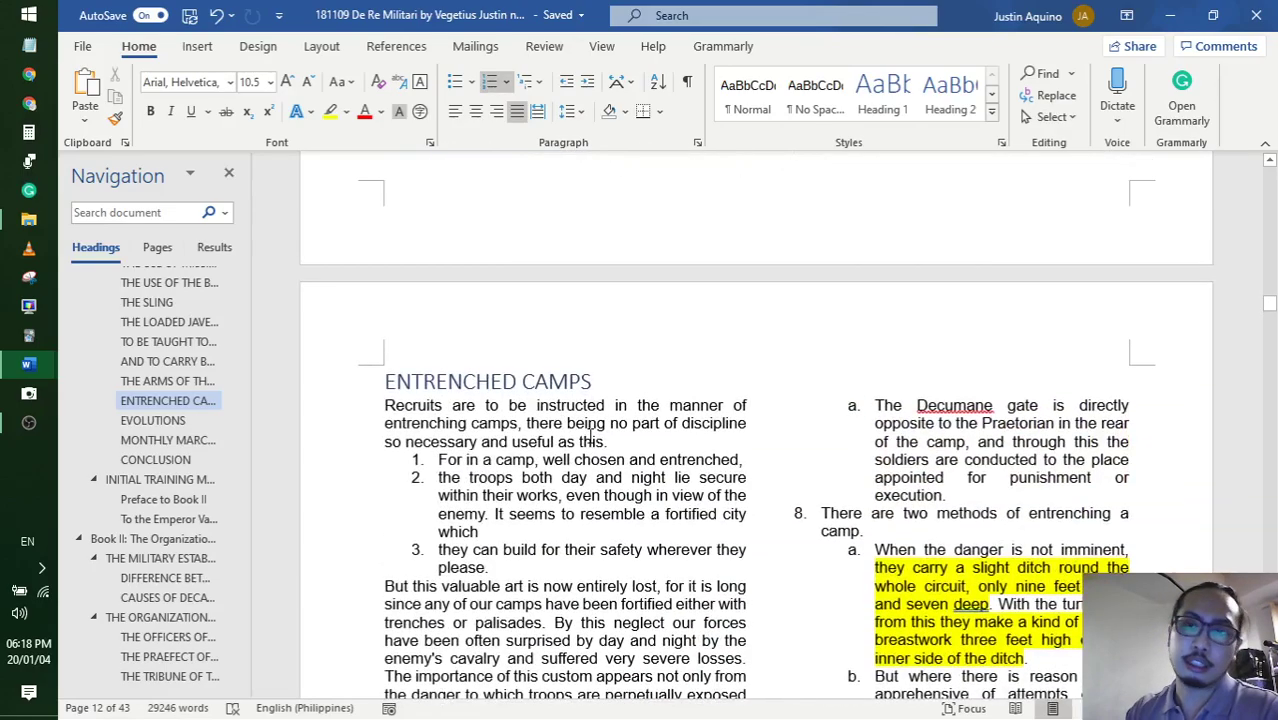
# - Select the whole body text of The Arms of the Ancients and remove the space after its paragraphs
pyautogui.scroll(10, 590, 433)
pyautogui.scroll(9, 672, 556)
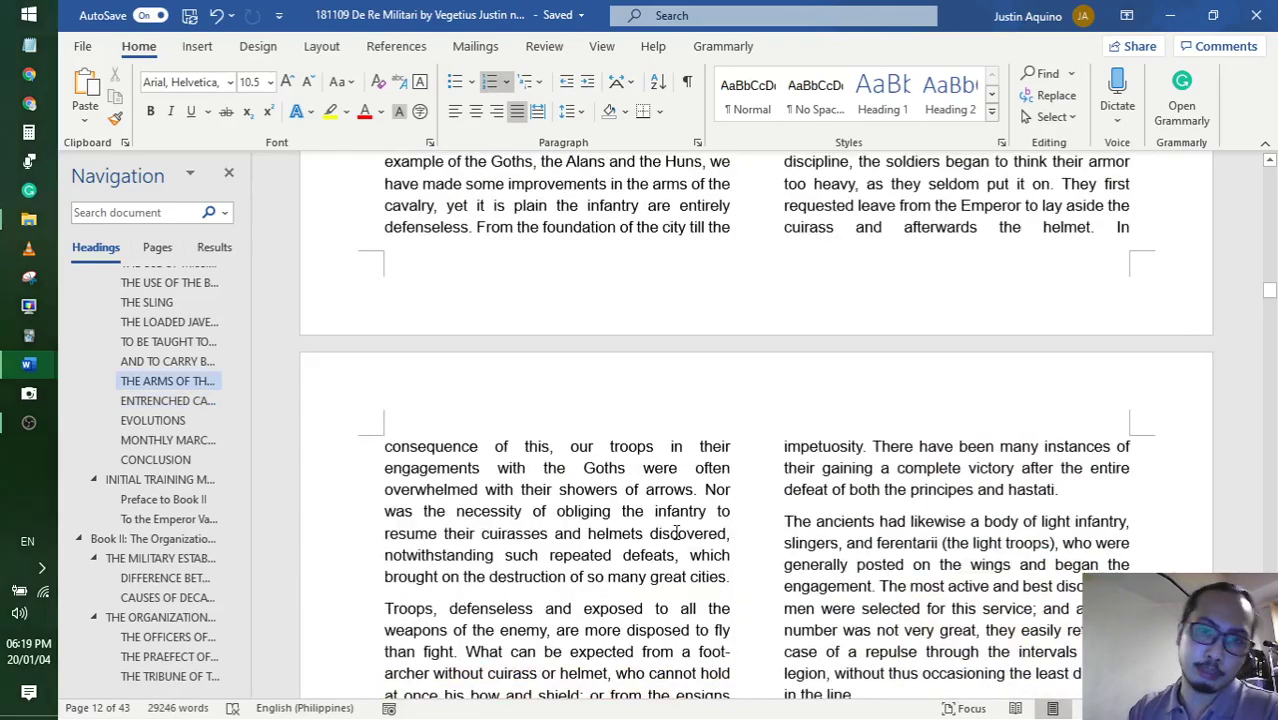
pyautogui.scroll(6, 676, 533)
pyautogui.scroll(-3, 1098, 523)
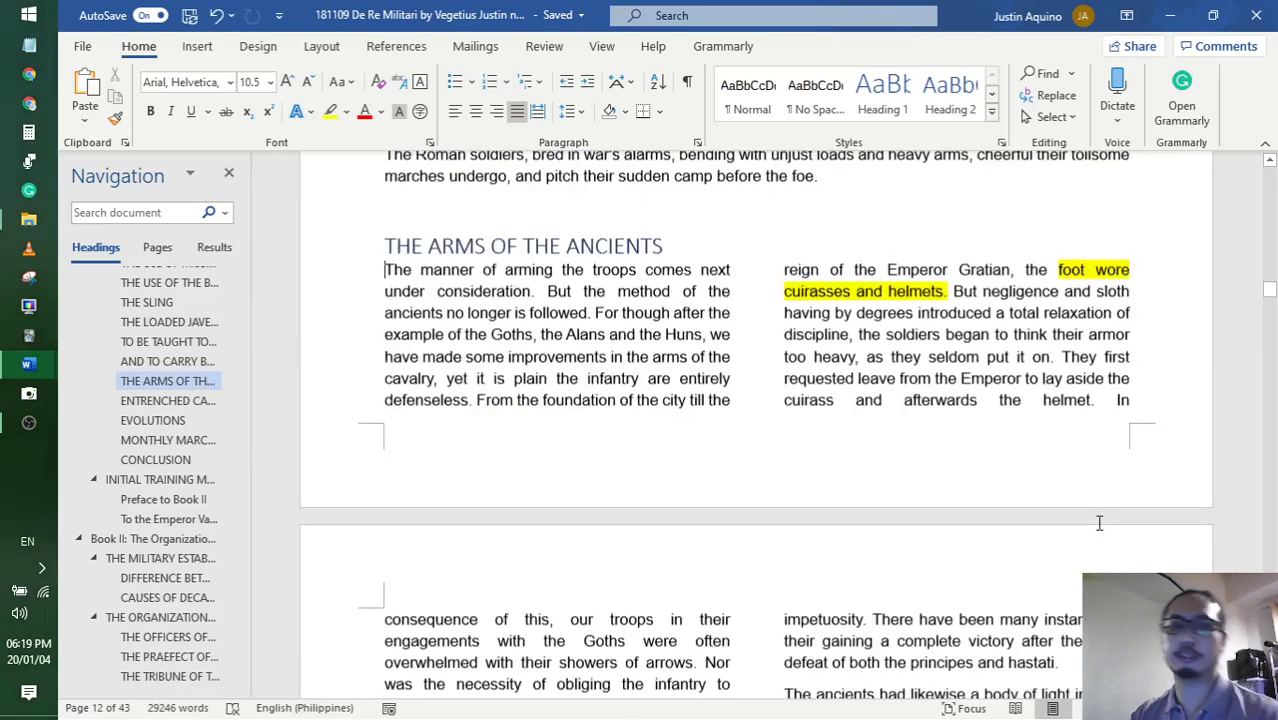
pyautogui.scroll(-15, 1098, 523)
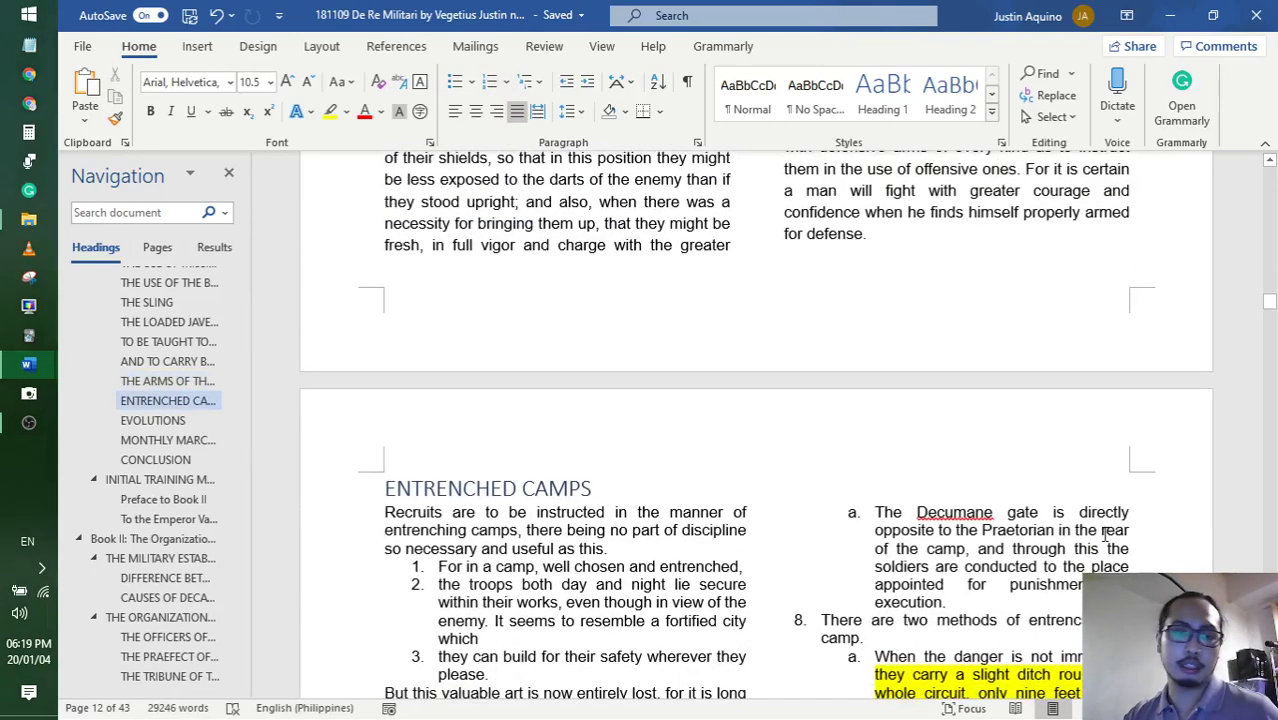
pyautogui.keyDown('shift'); pyautogui.click(902, 250); pyautogui.keyUp('shift')
pyautogui.scroll(10, 945, 320)
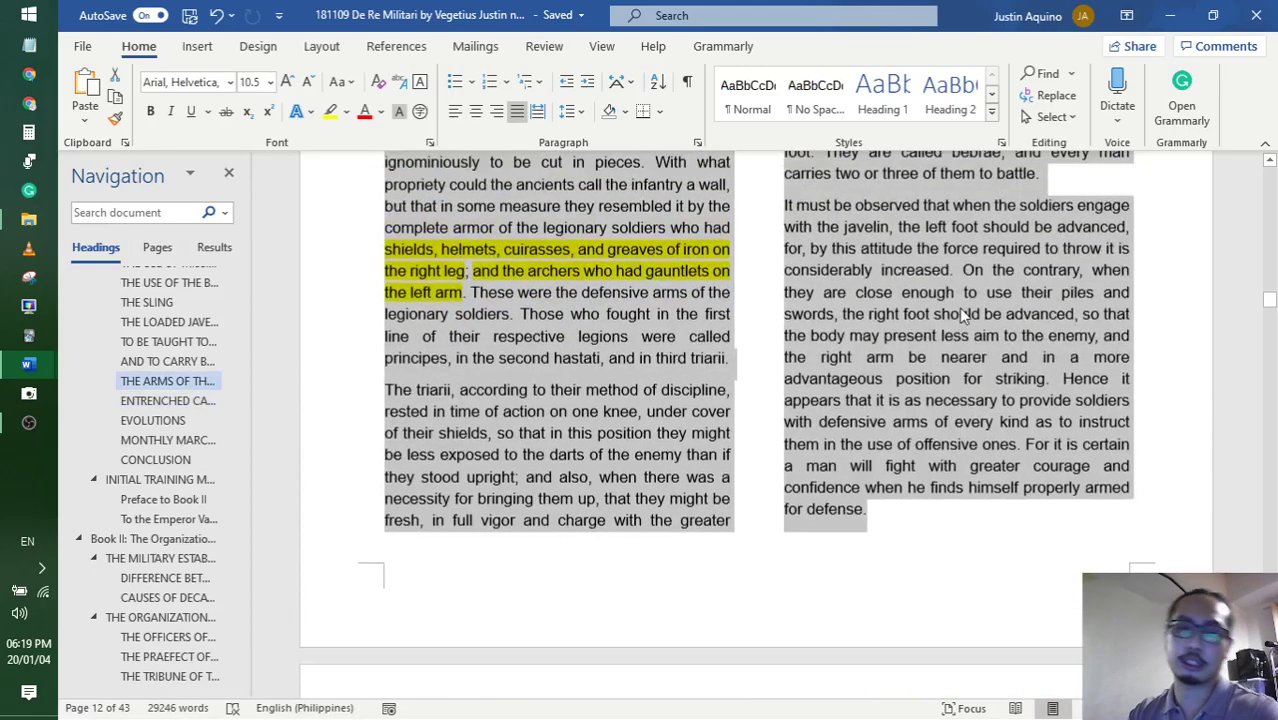
pyautogui.scroll(6, 952, 342)
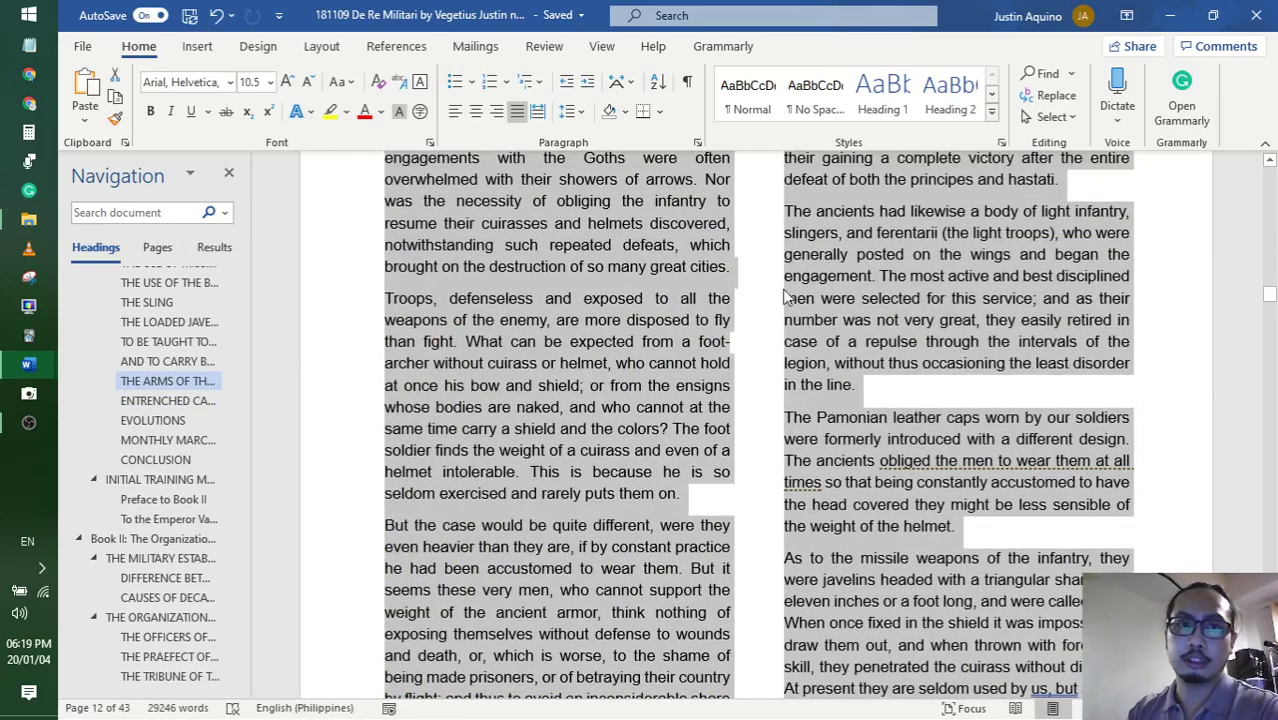
pyautogui.click(574, 114)
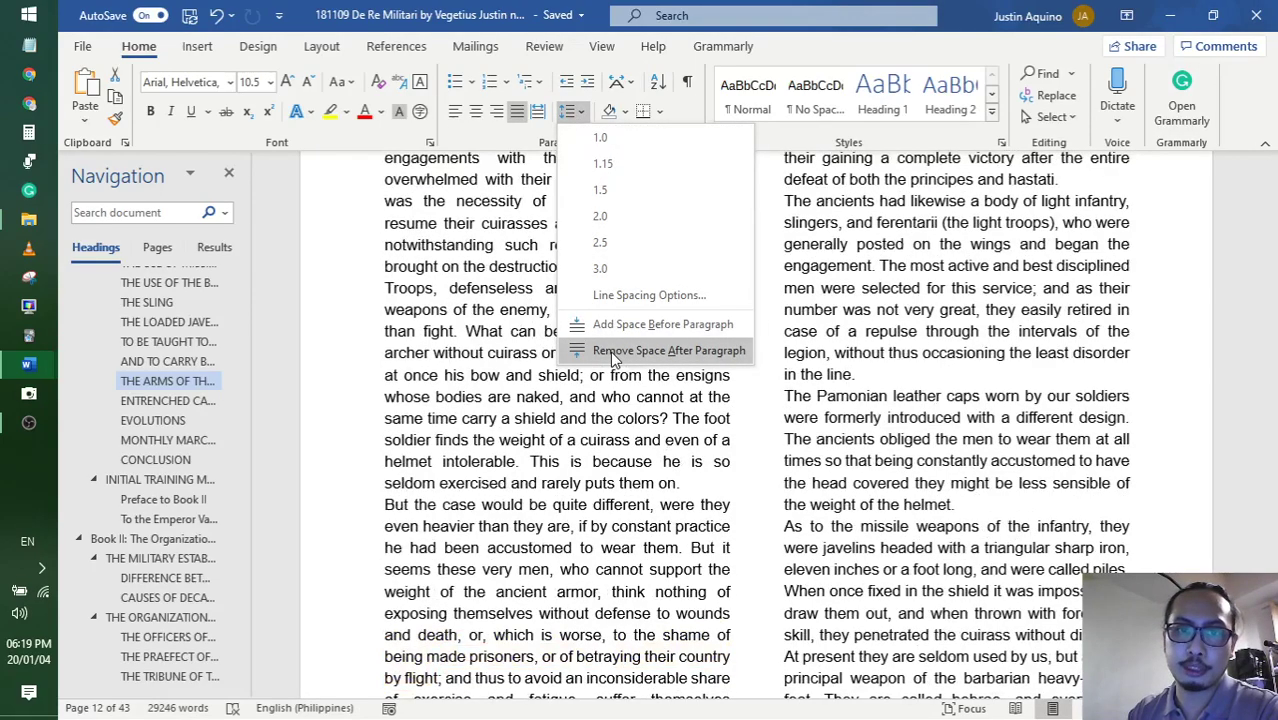
pyautogui.click(618, 357)
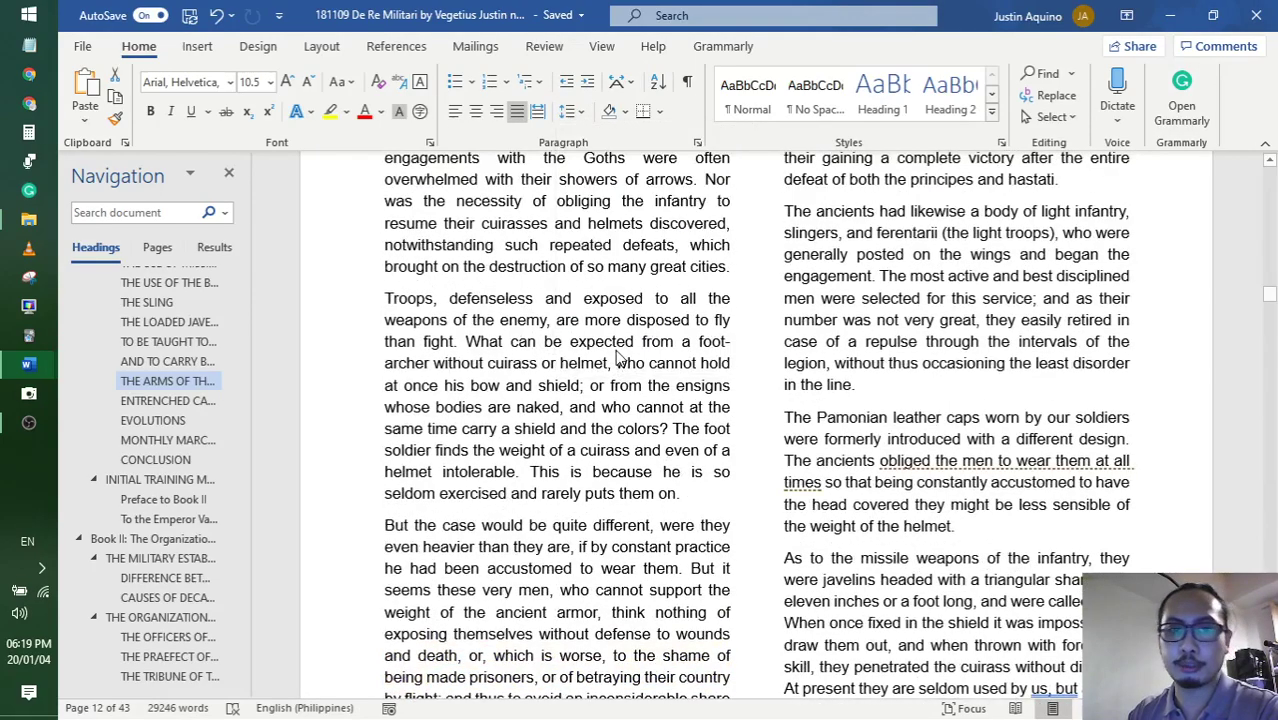
pyautogui.hotkey('ctrl', 'z')
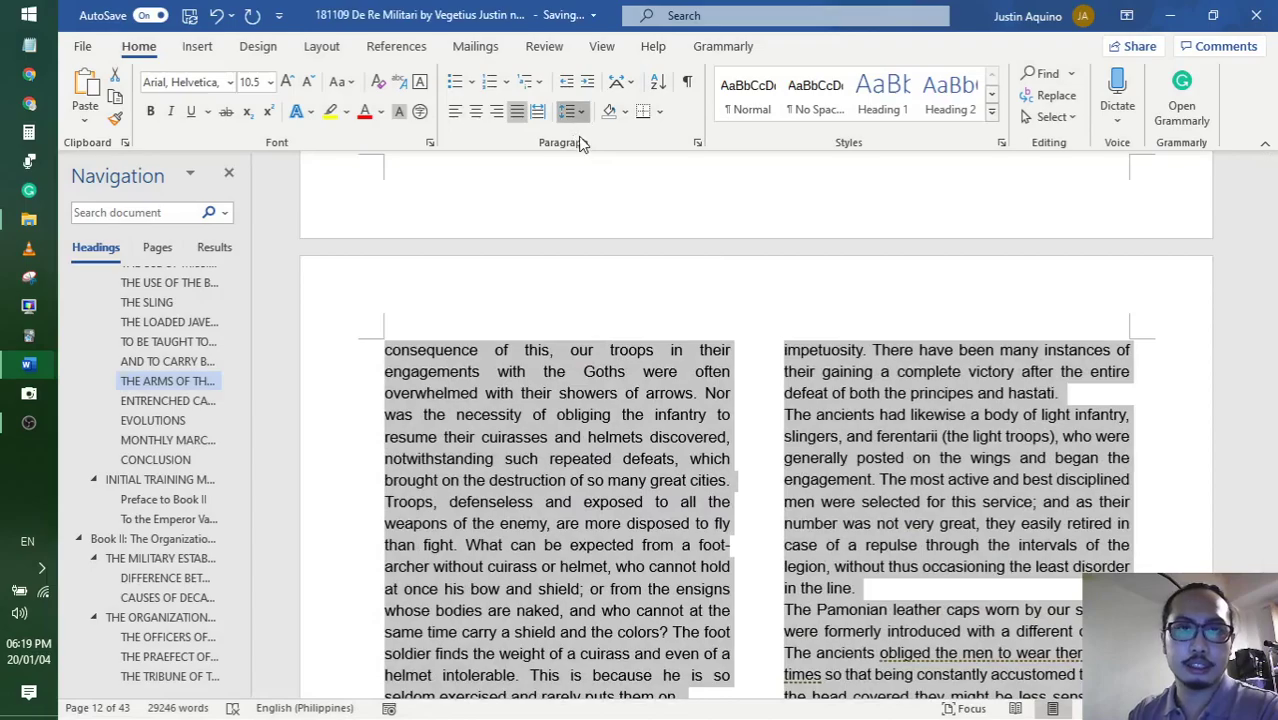
# - Set the selected Arms of the Ancients text to 1.0 line spacing and check its columns across both pages
pyautogui.click(574, 111)
pyautogui.click(605, 135)
pyautogui.scroll(3, 713, 480)
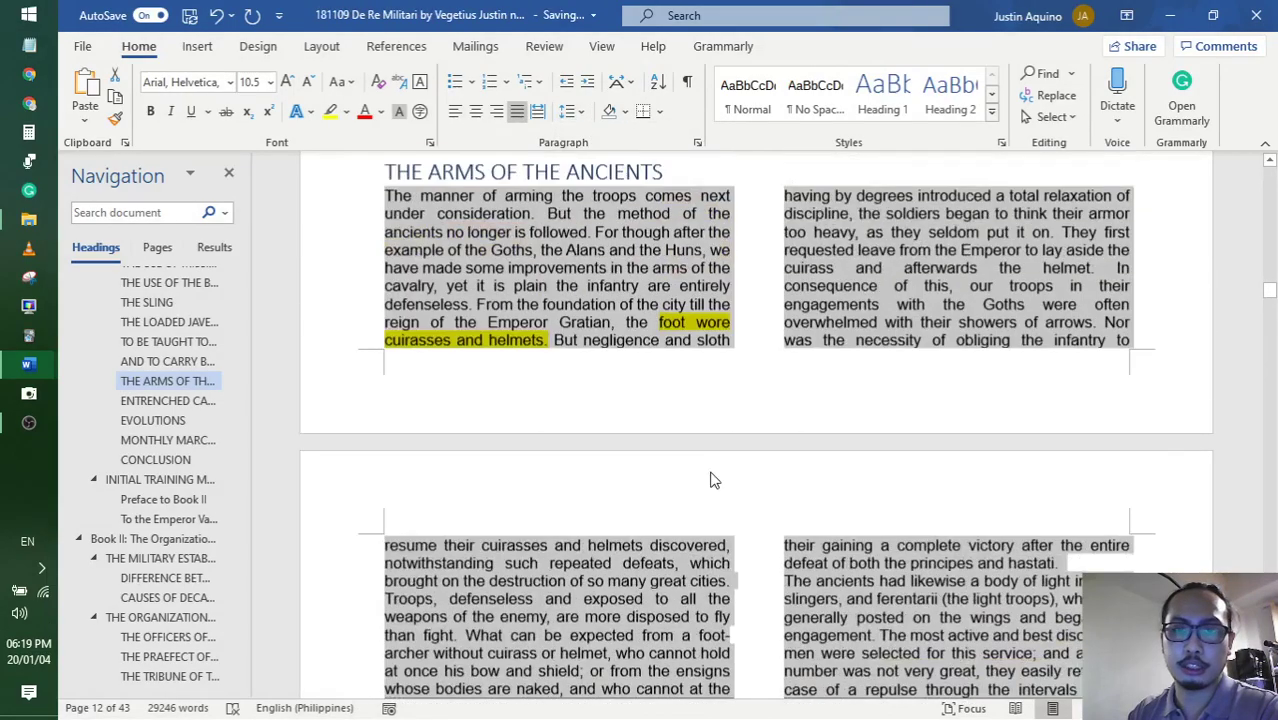
pyautogui.scroll(-5, 713, 480)
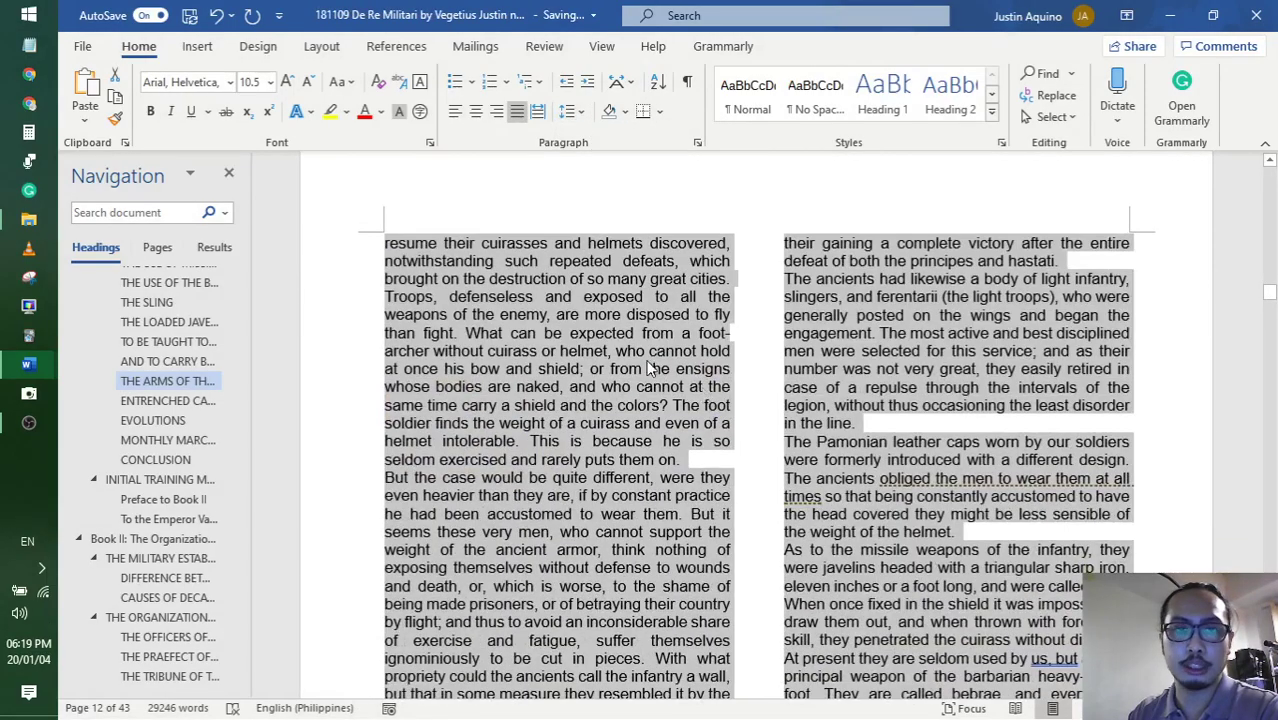
pyautogui.click(605, 432)
pyautogui.scroll(-5, 605, 432)
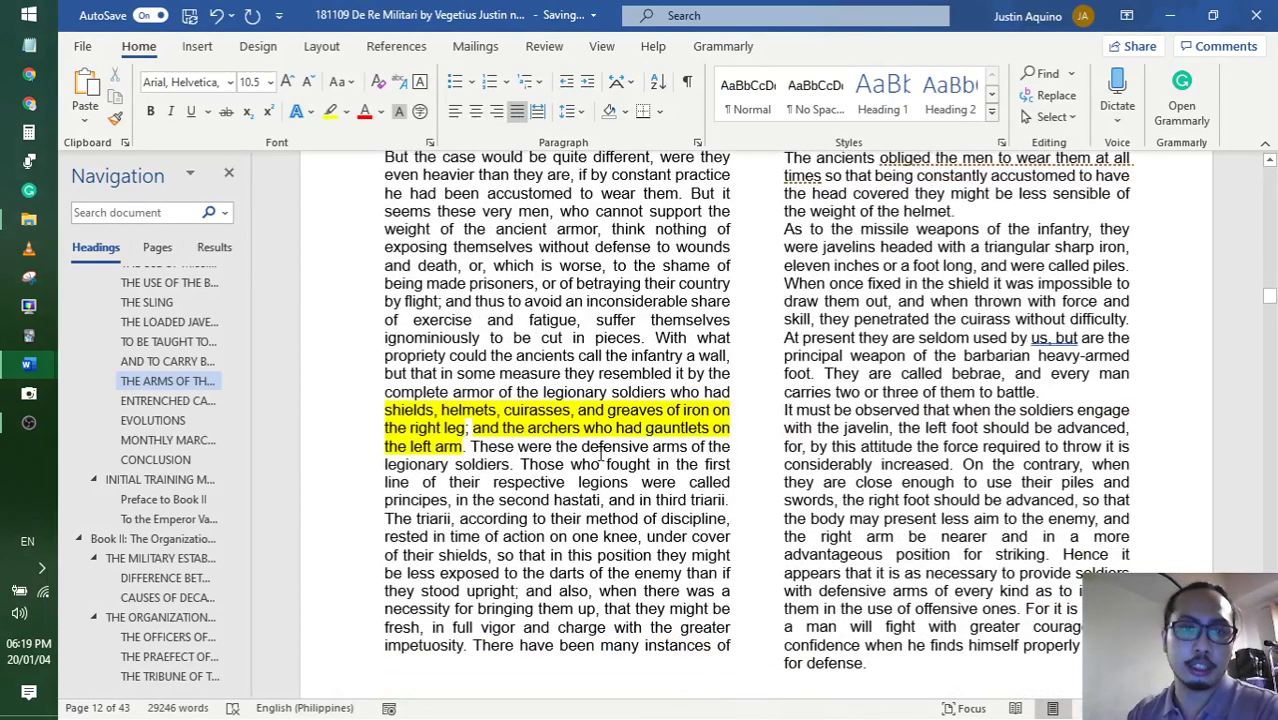
pyautogui.scroll(6, 598, 452)
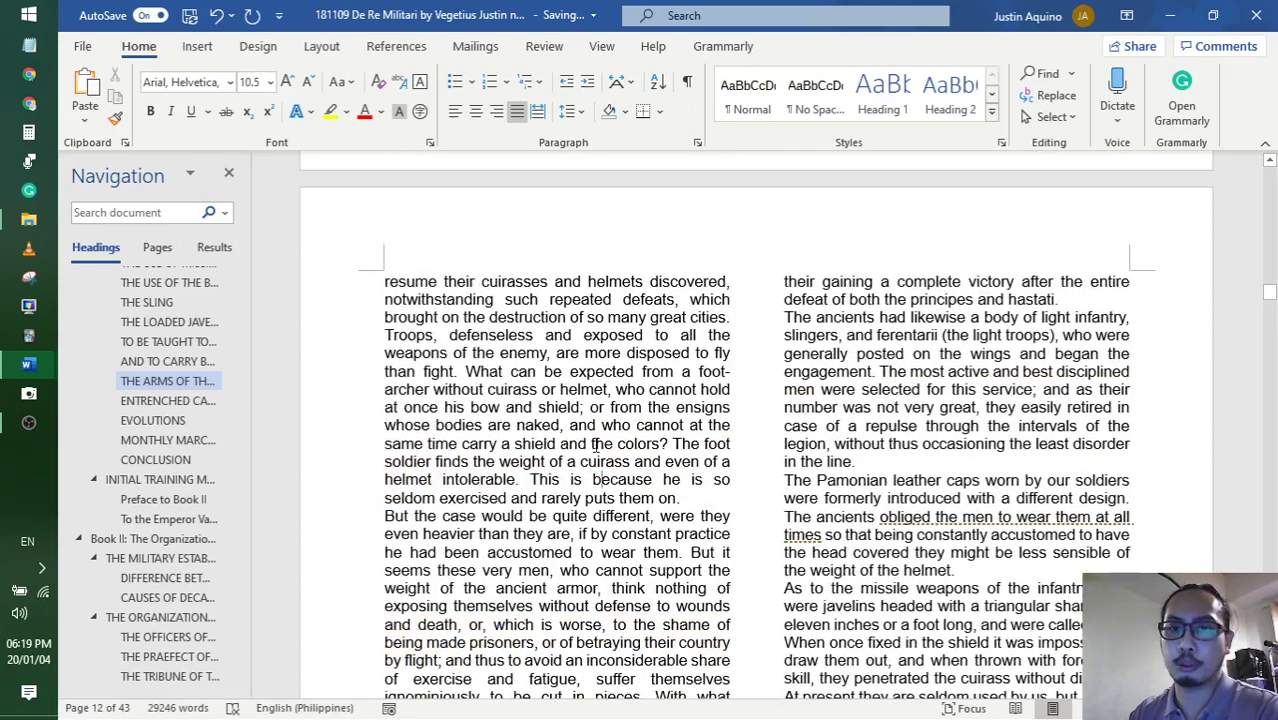
pyautogui.scroll(3, 596, 444)
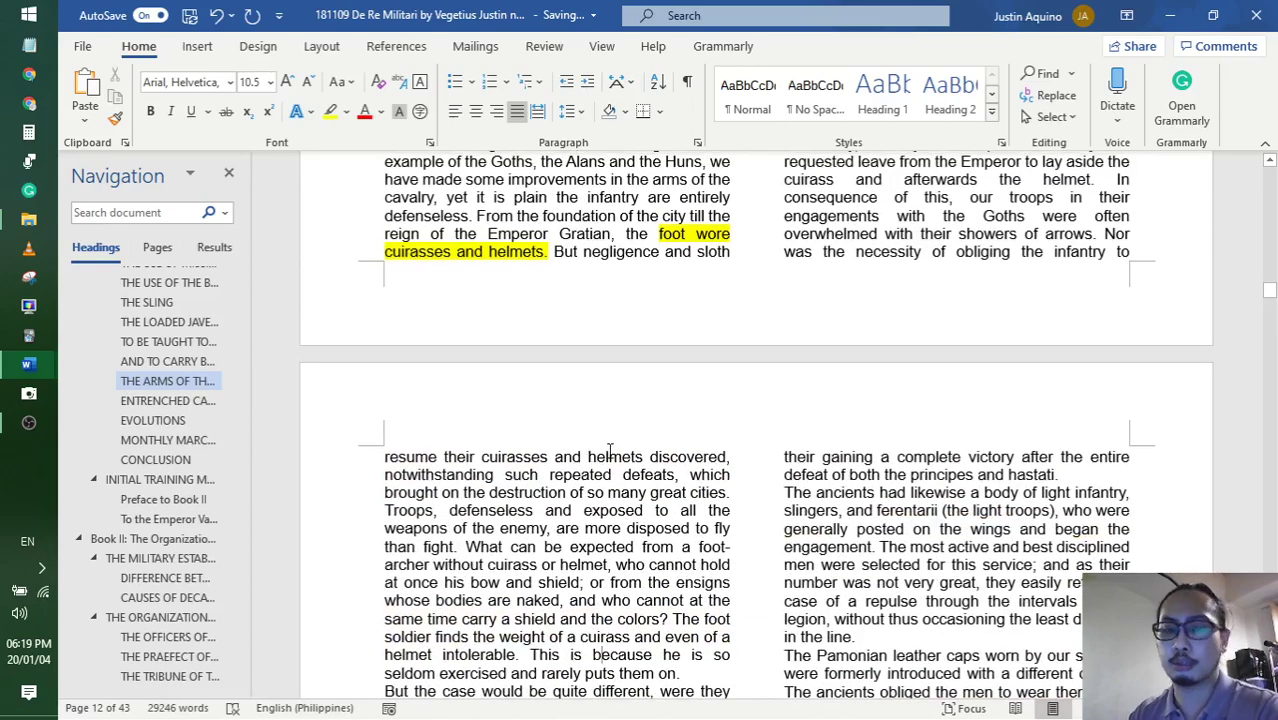
pyautogui.scroll(-3, 609, 452)
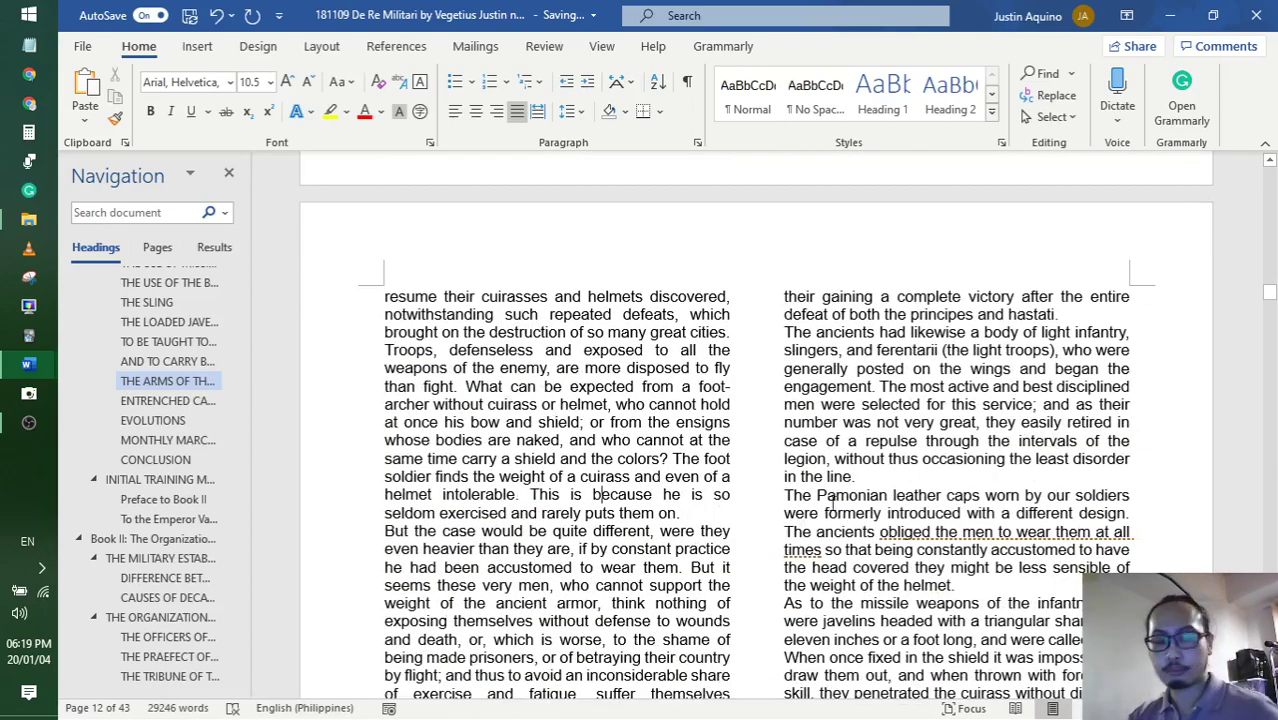
# - Highlight the words "Pamonian leather caps worn" in yellow in The Arms of the Ancients
pyautogui.moveTo(911, 497); pyautogui.dragTo(976, 492)
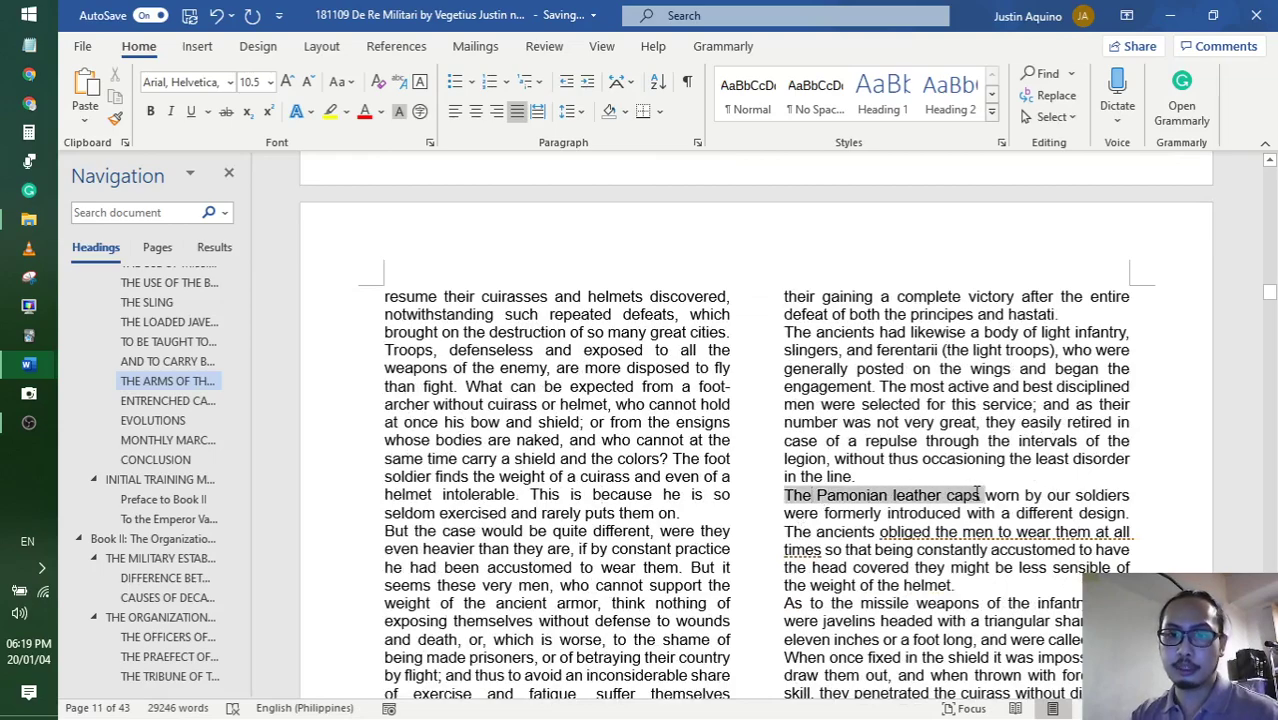
pyautogui.click(959, 494)
pyautogui.moveTo(840, 501); pyautogui.dragTo(970, 500)
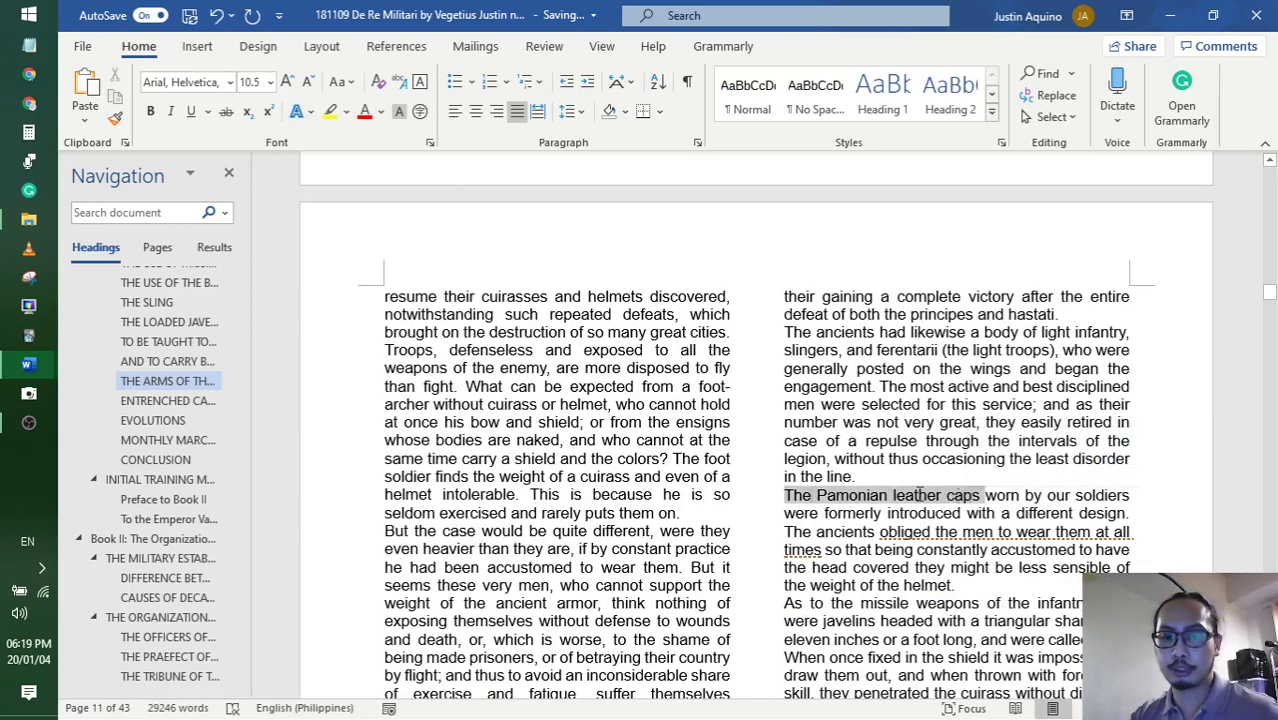
pyautogui.click(971, 498)
pyautogui.moveTo(850, 498); pyautogui.dragTo(1019, 496)
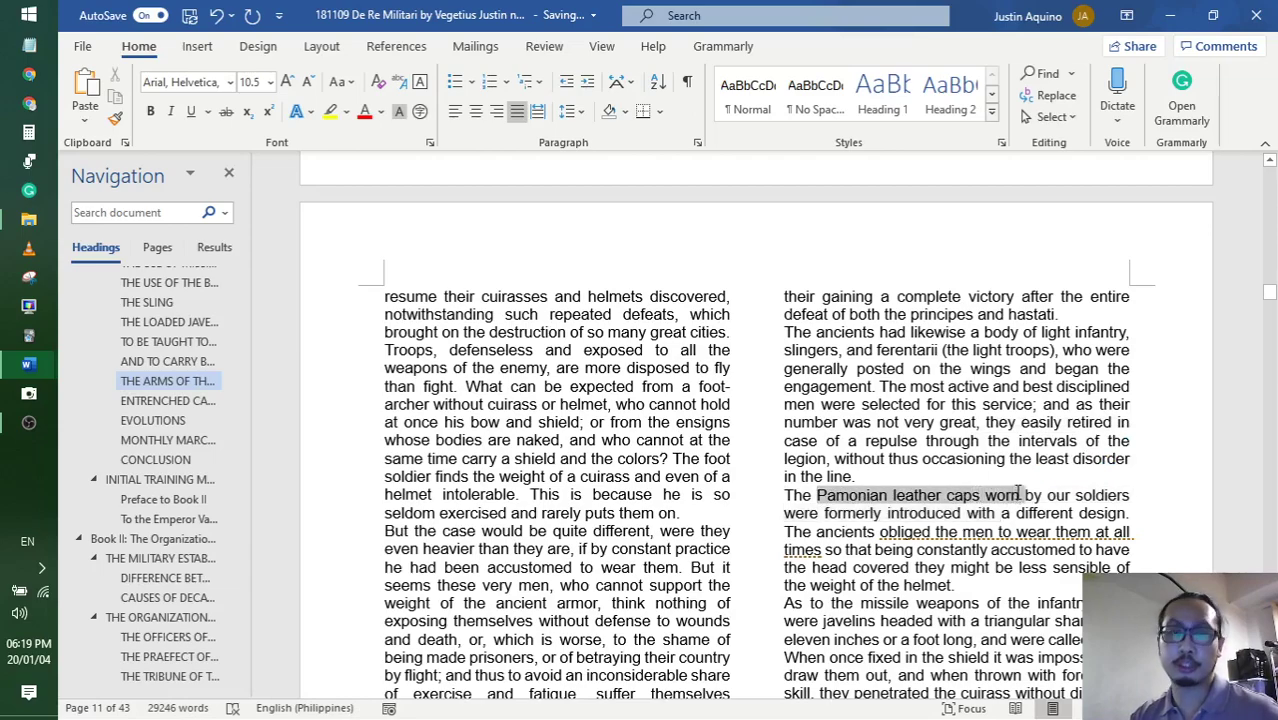
pyautogui.click(330, 111)
pyautogui.scroll(-3, 969, 551)
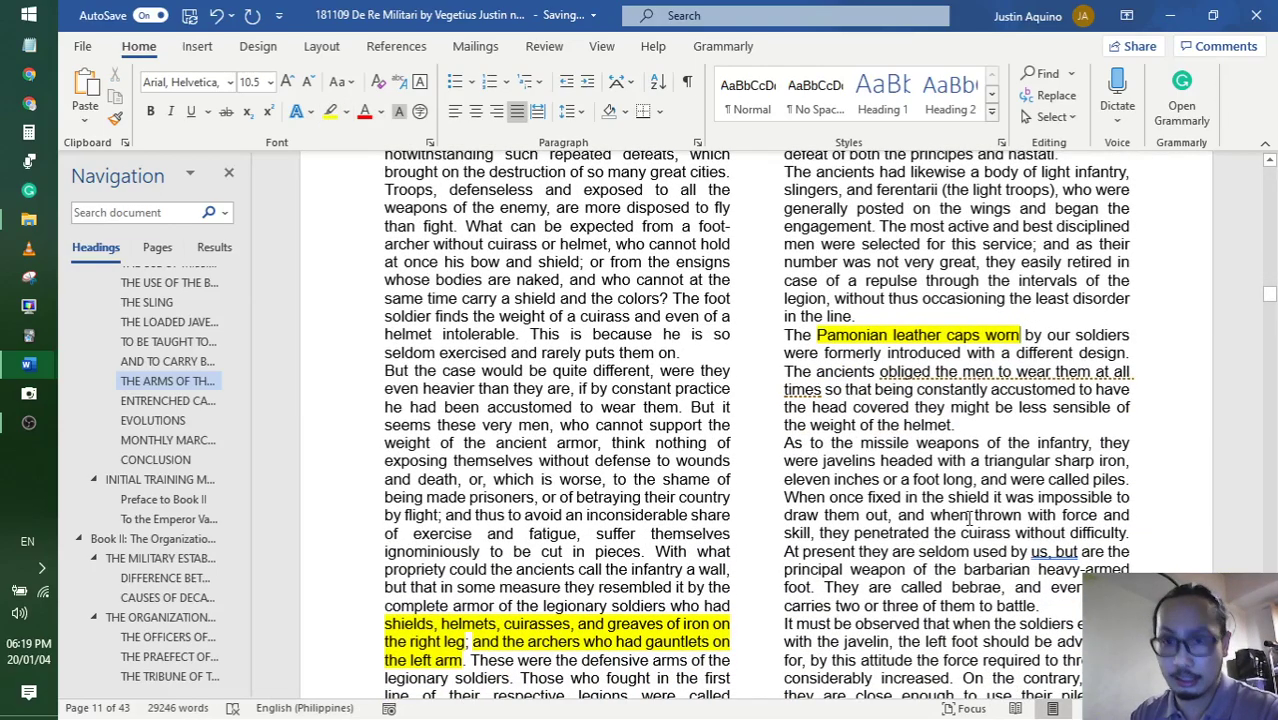
# - Review the sections from To Be Taught to Vault through The Arms of the Ancients and switch to the OBS window
pyautogui.scroll(10, 907, 500)
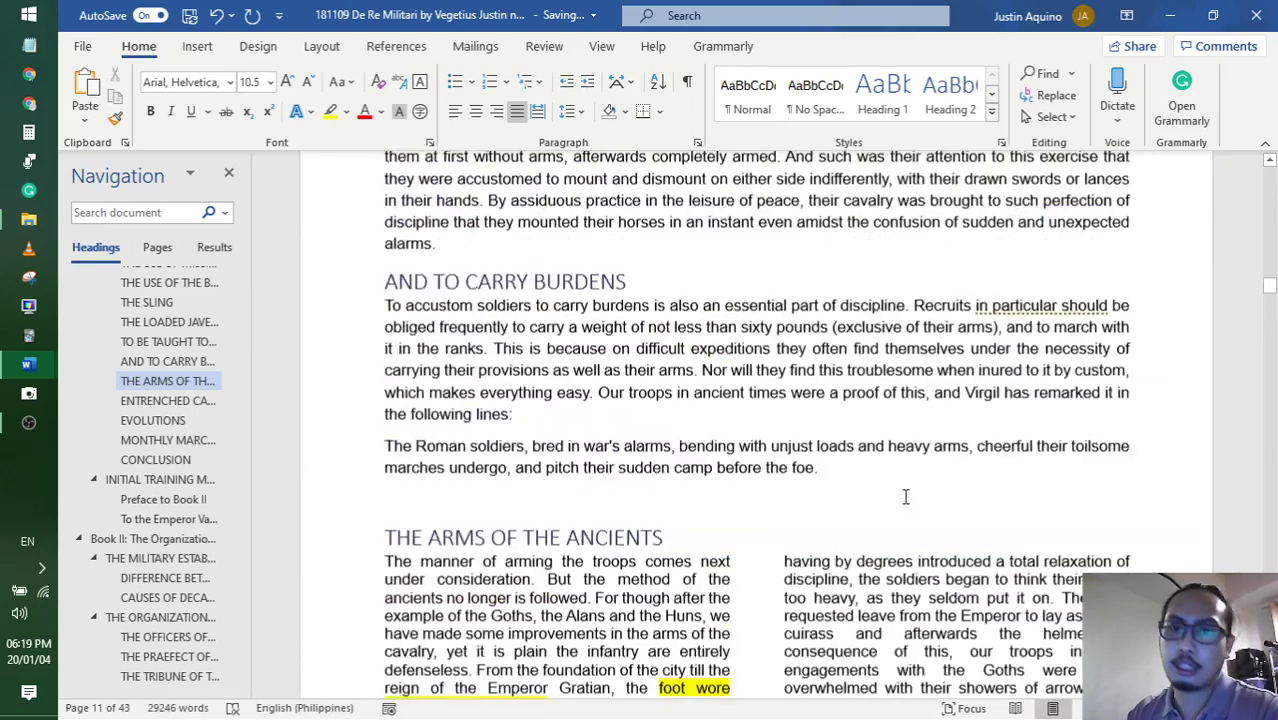
pyautogui.scroll(1, 907, 497)
pyautogui.scroll(-4, 911, 495)
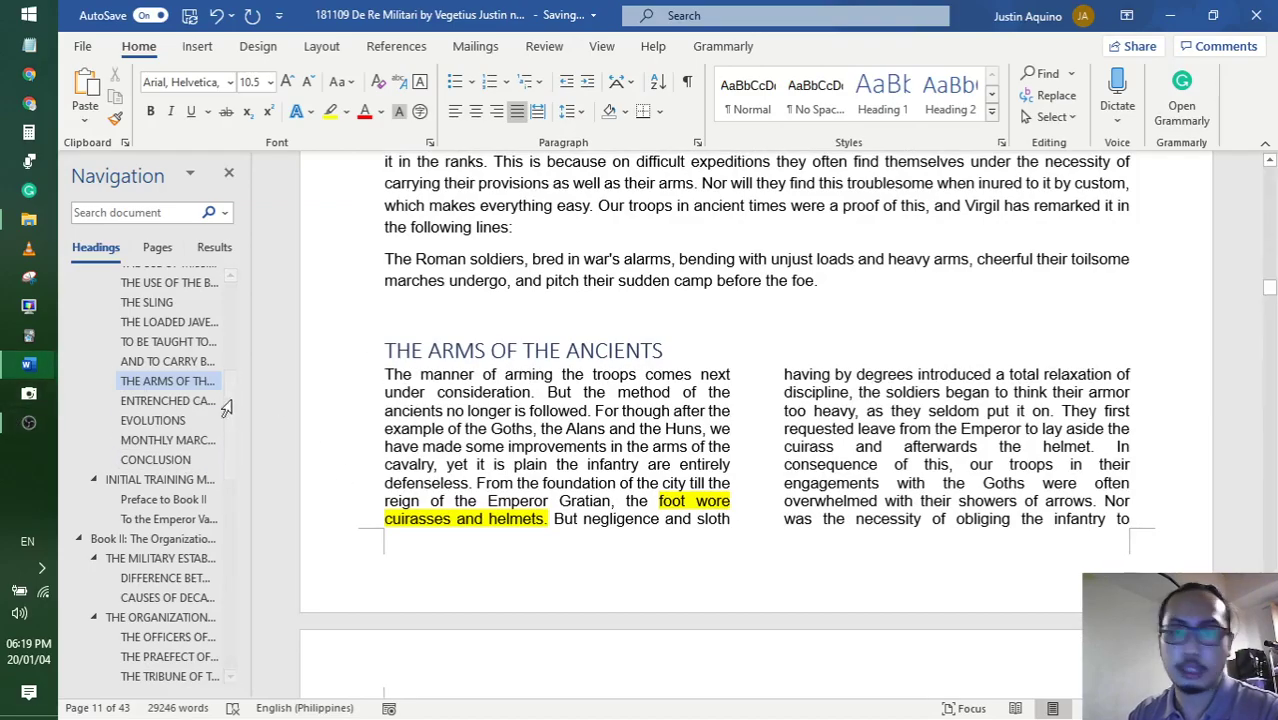
pyautogui.scroll(5, 227, 407)
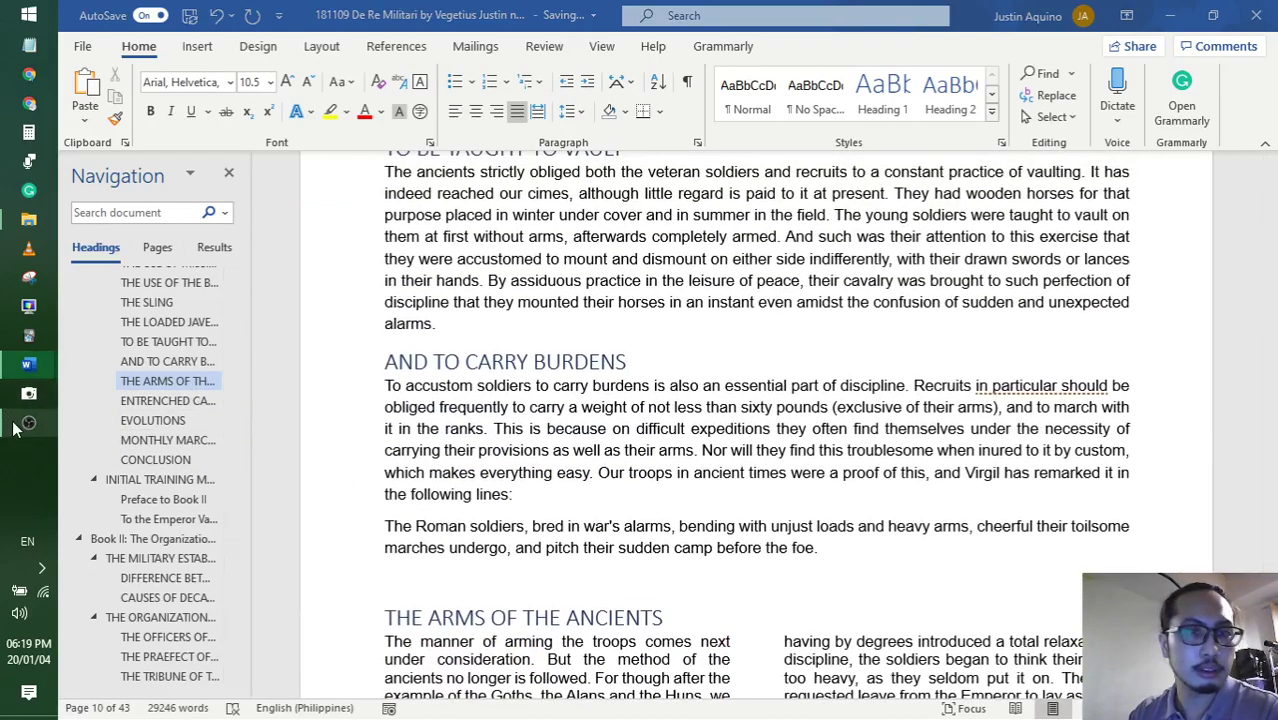
pyautogui.click(14, 428)
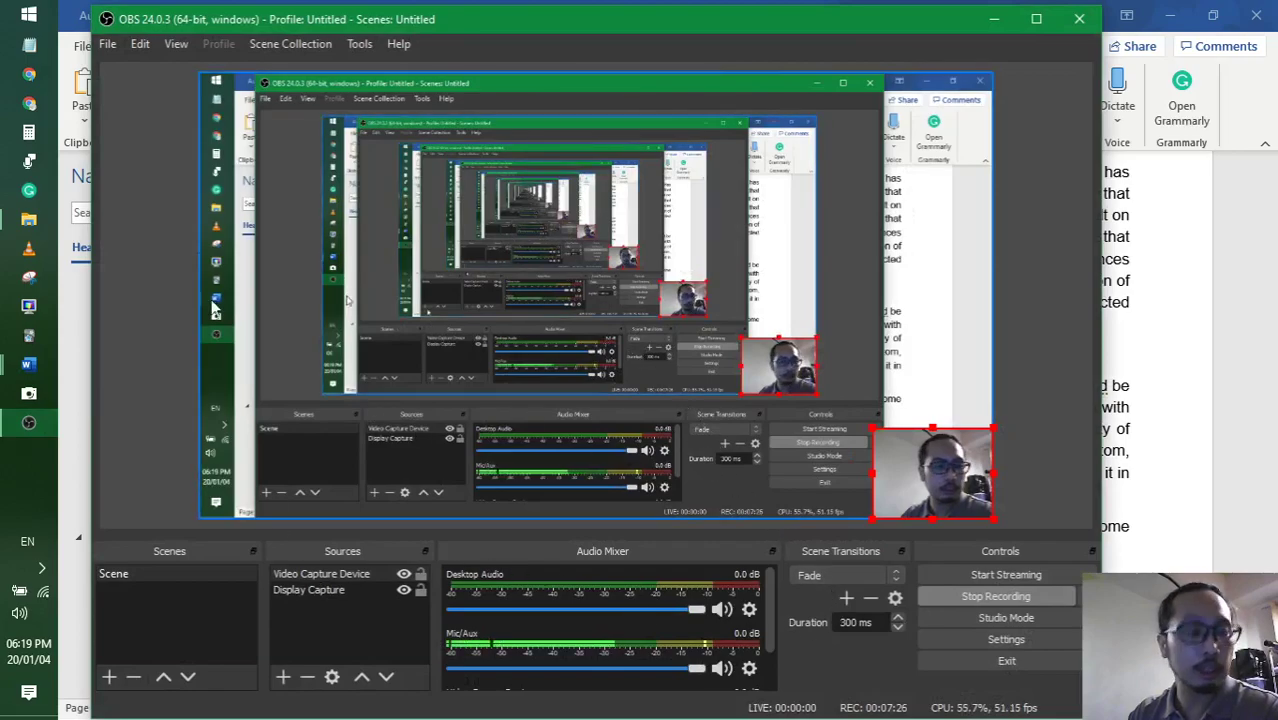